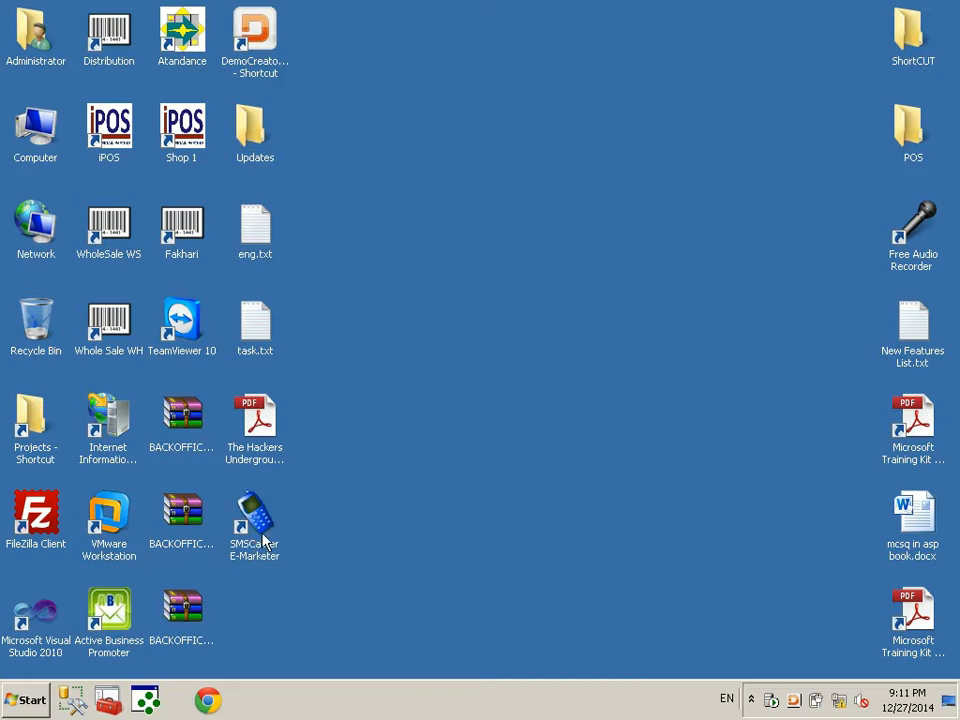
Launch SMSCaster E-Marketer, close it, then relaunch it to an empty Compose screen
{"action": "double_click", "coordinate": [264, 541]}
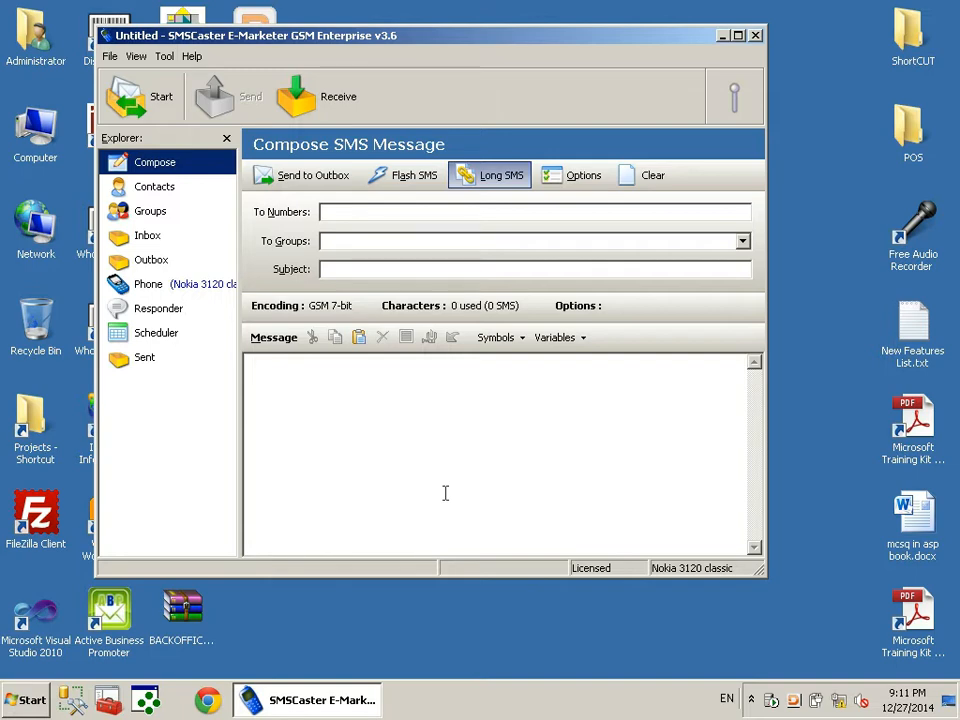
{"action": "left_click", "coordinate": [755, 35]}
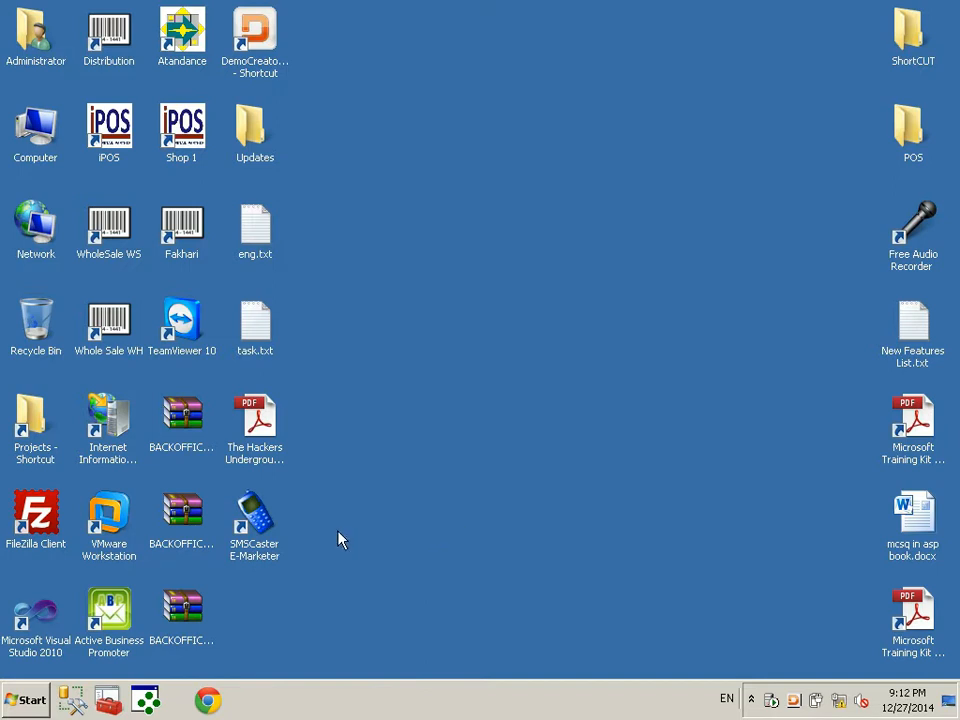
{"action": "double_click", "coordinate": [256, 520]}
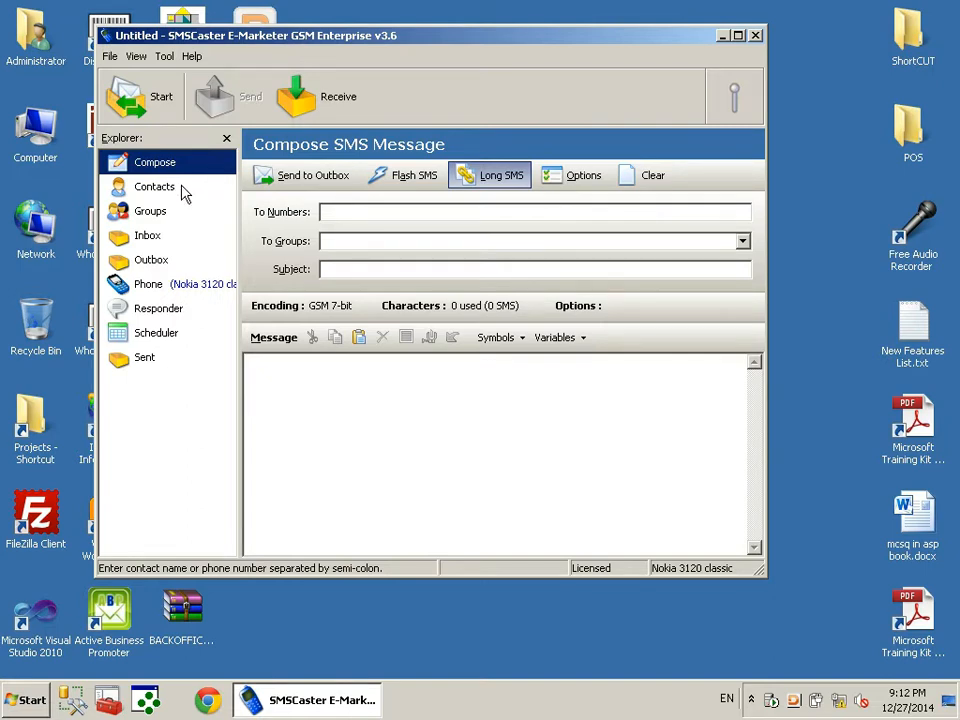
Send a 'test message' SMS to the recipient's phone number through the Outbox
{"action": "left_click", "coordinate": [400, 415]}
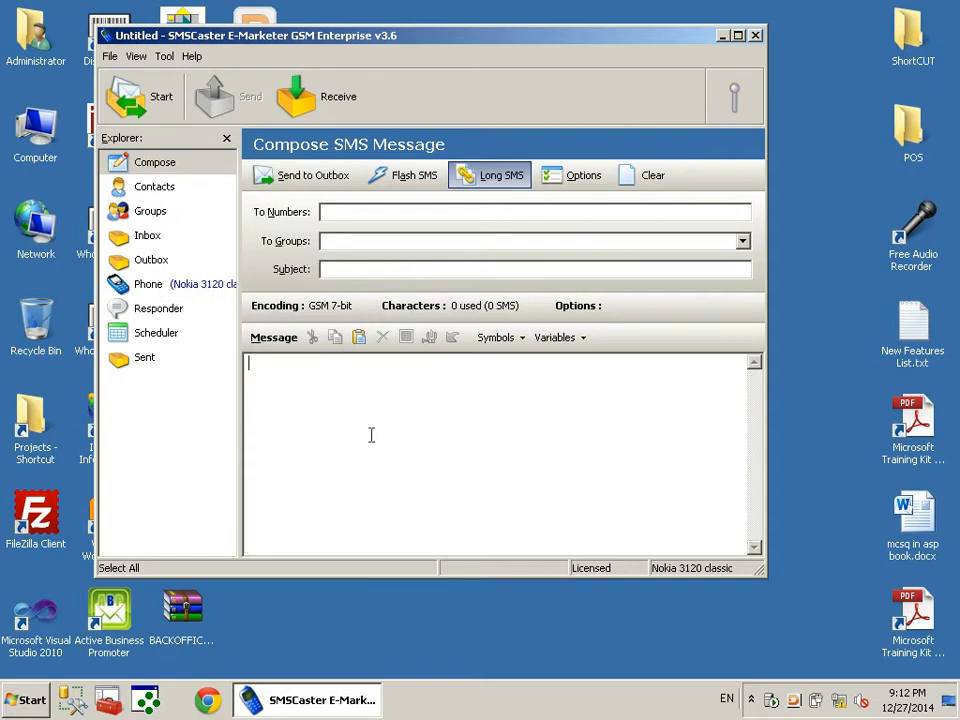
{"action": "type", "text": "test mes"}
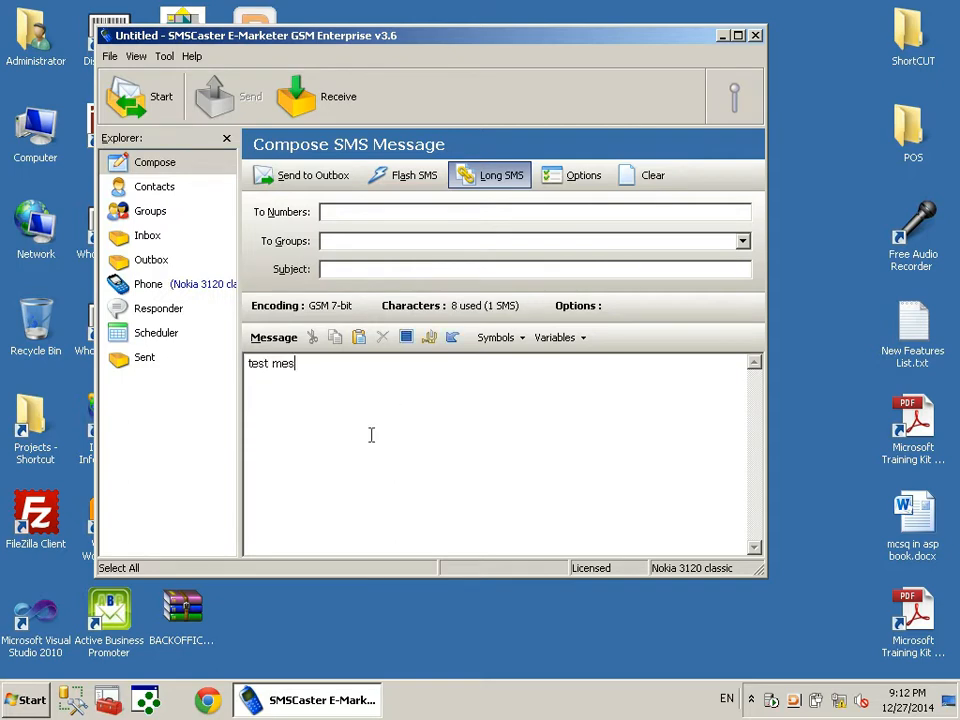
{"action": "type", "text": "sage"}
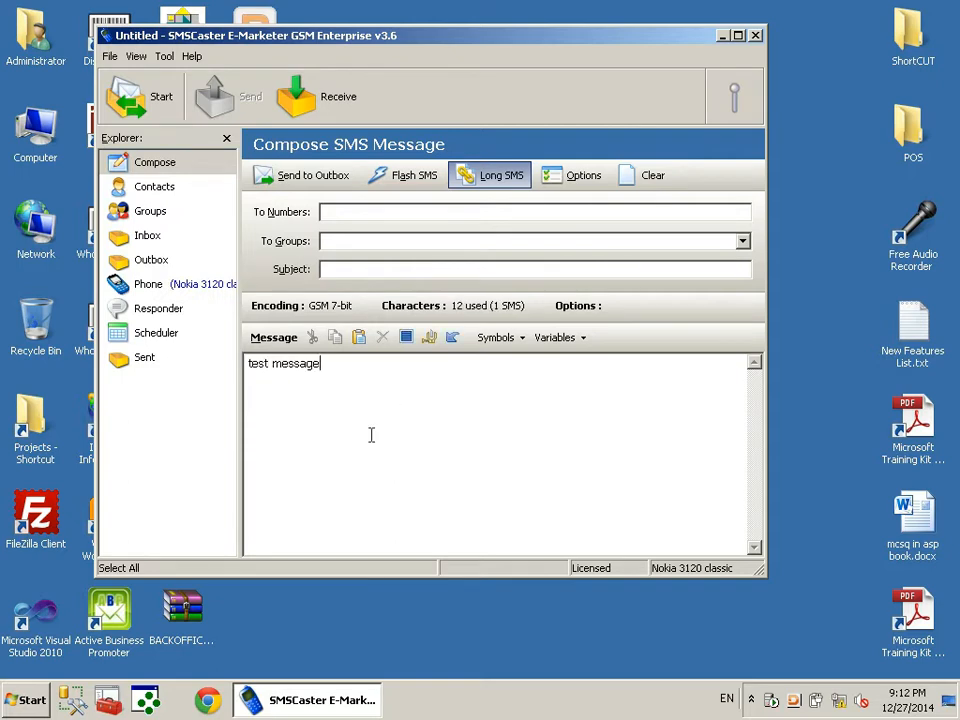
{"action": "left_click", "coordinate": [359, 211]}
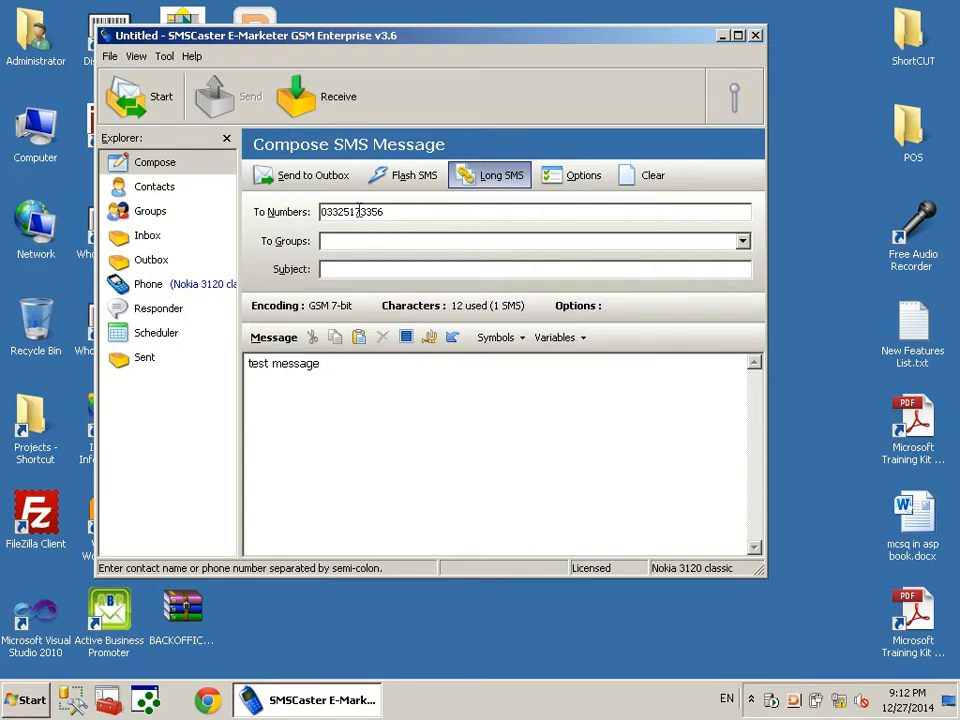
{"action": "left_click", "coordinate": [310, 179]}
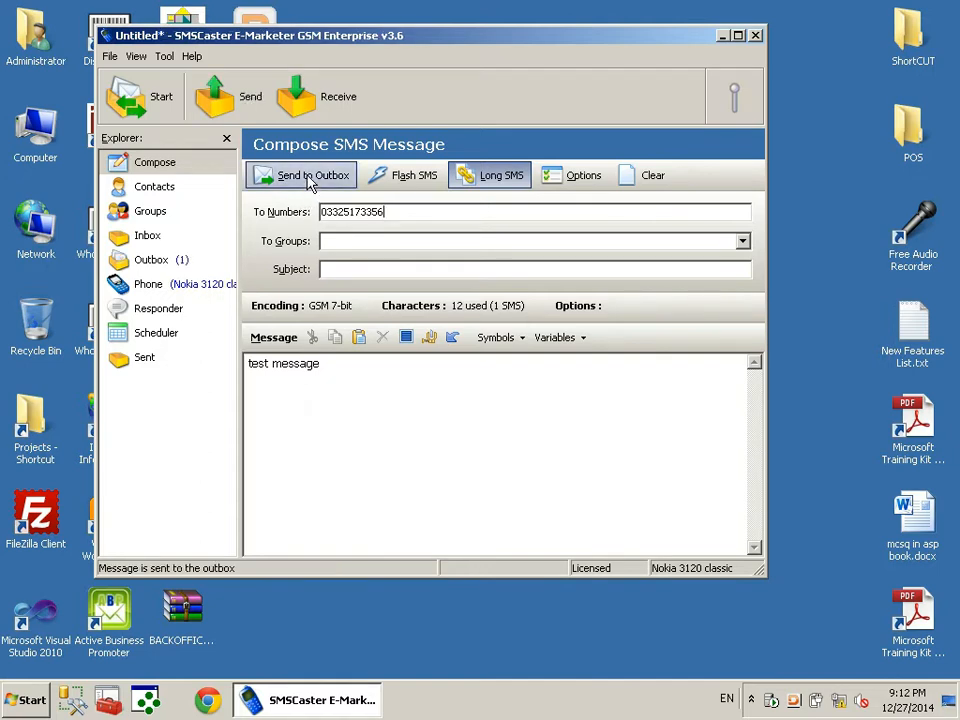
{"action": "left_click", "coordinate": [150, 262]}
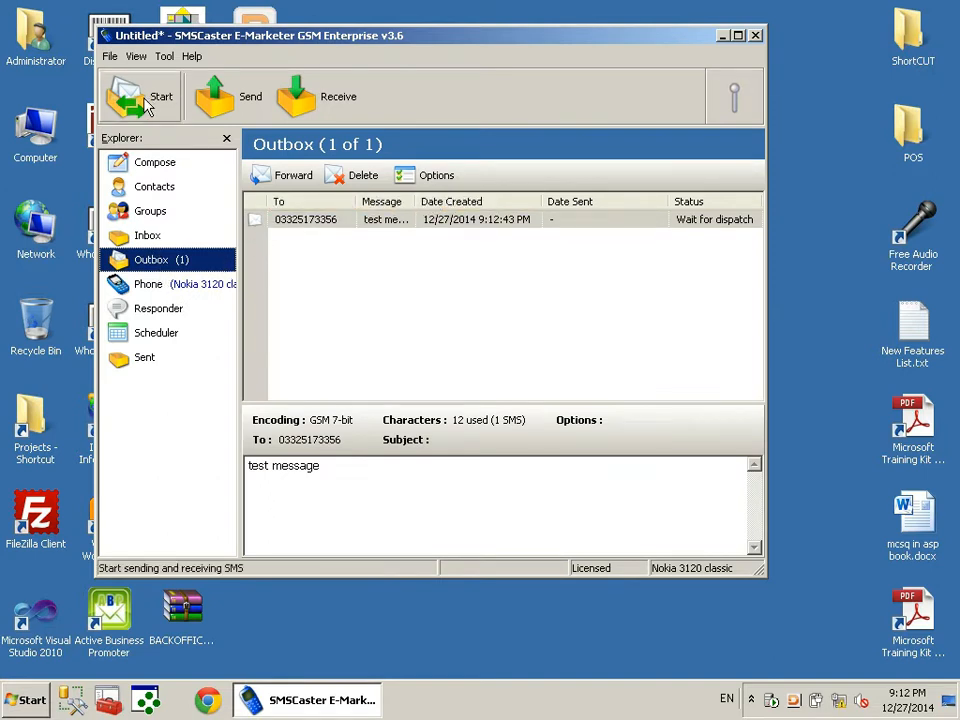
{"action": "left_click", "coordinate": [226, 104]}
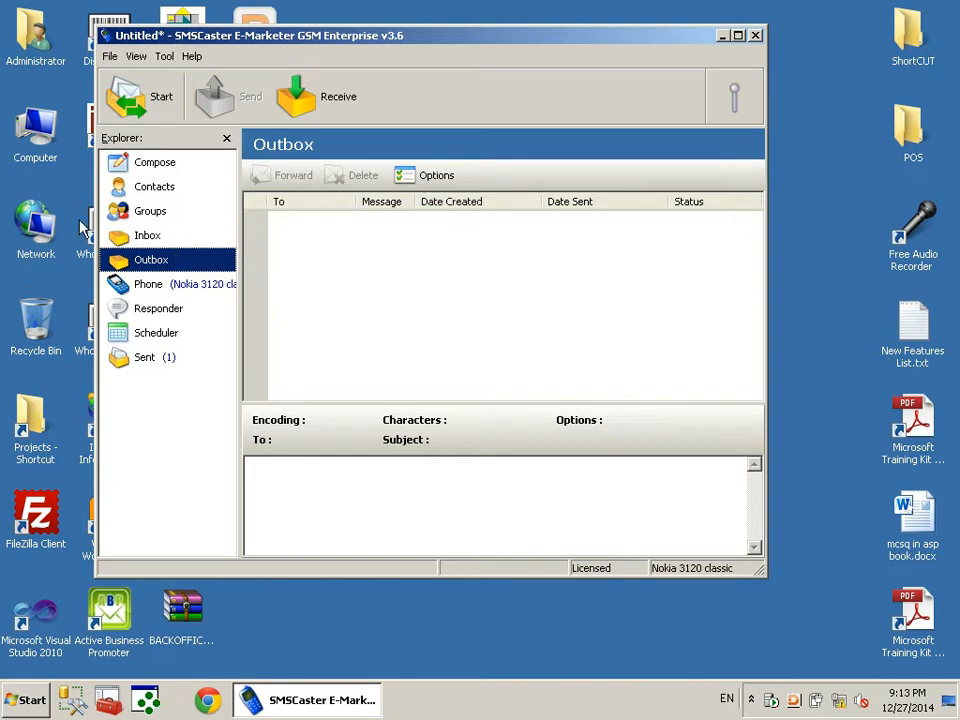
Add a first contact with the contact's name and phone number
{"action": "left_click", "coordinate": [178, 196]}
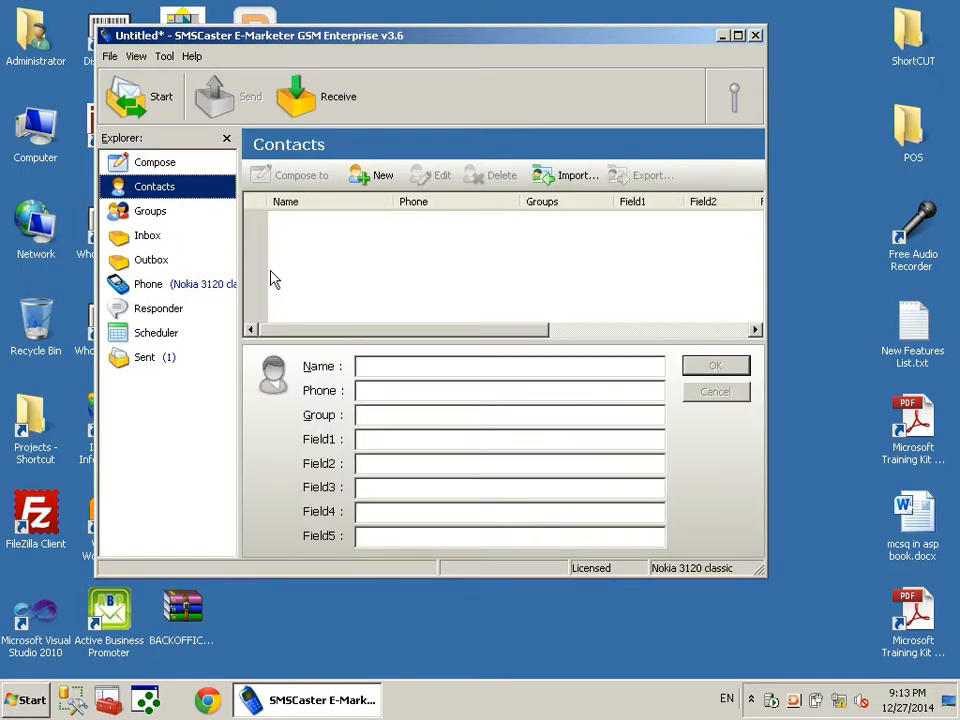
{"action": "left_click", "coordinate": [375, 187]}
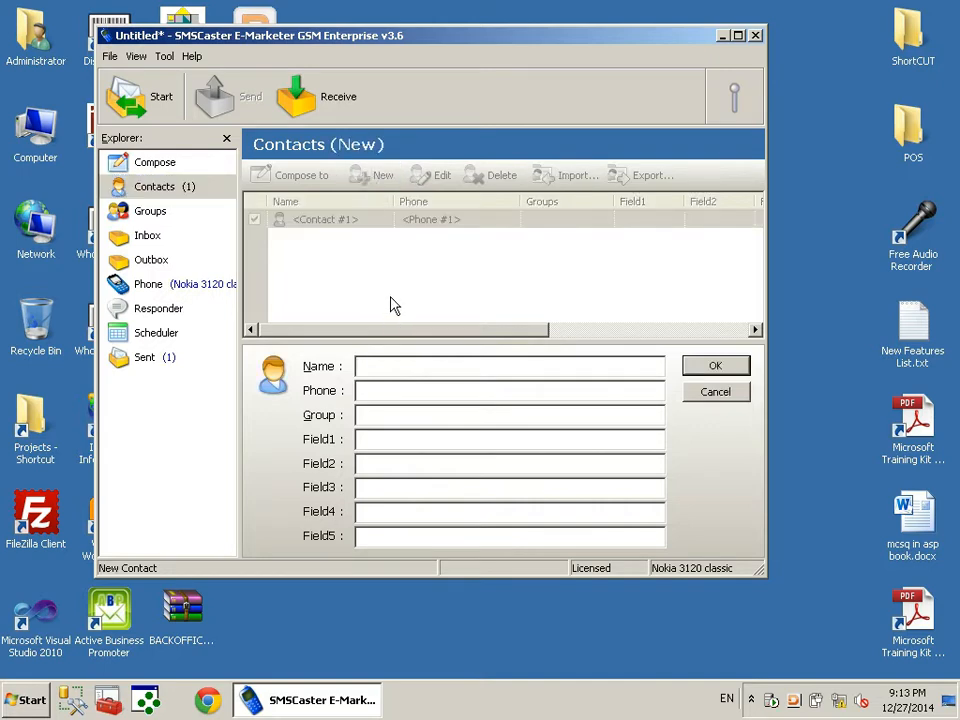
{"action": "type", "text": "Mansoor"}
{"action": "key", "text": "Tab"}
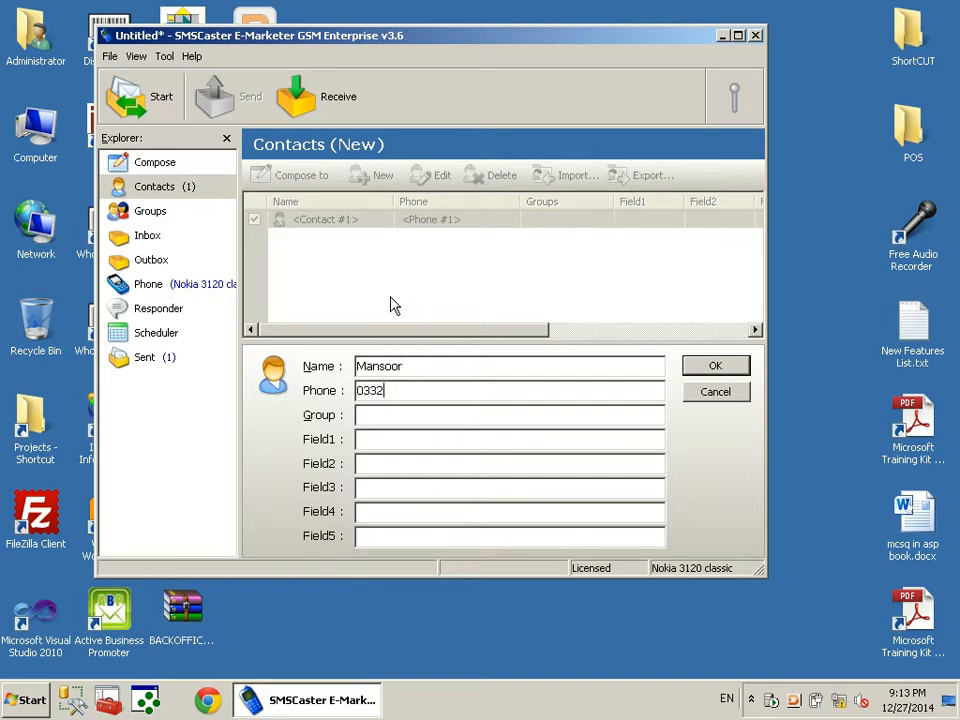
{"action": "left_click", "coordinate": [714, 366]}
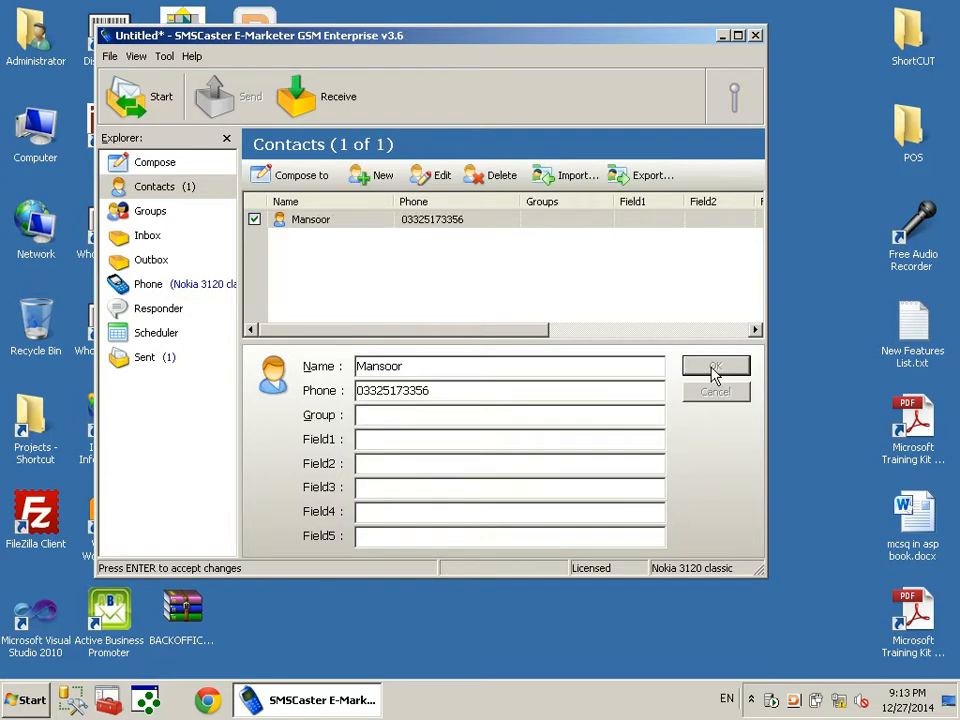
Add a second contact with the contact's full name and another phone number
{"action": "left_click", "coordinate": [414, 224]}
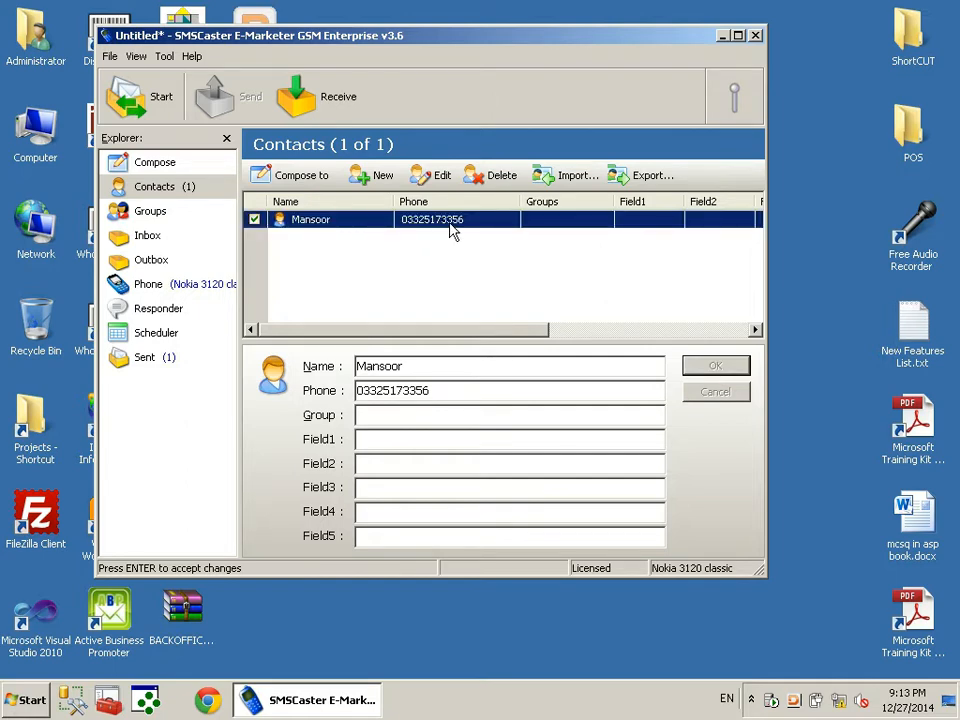
{"action": "left_click", "coordinate": [377, 181]}
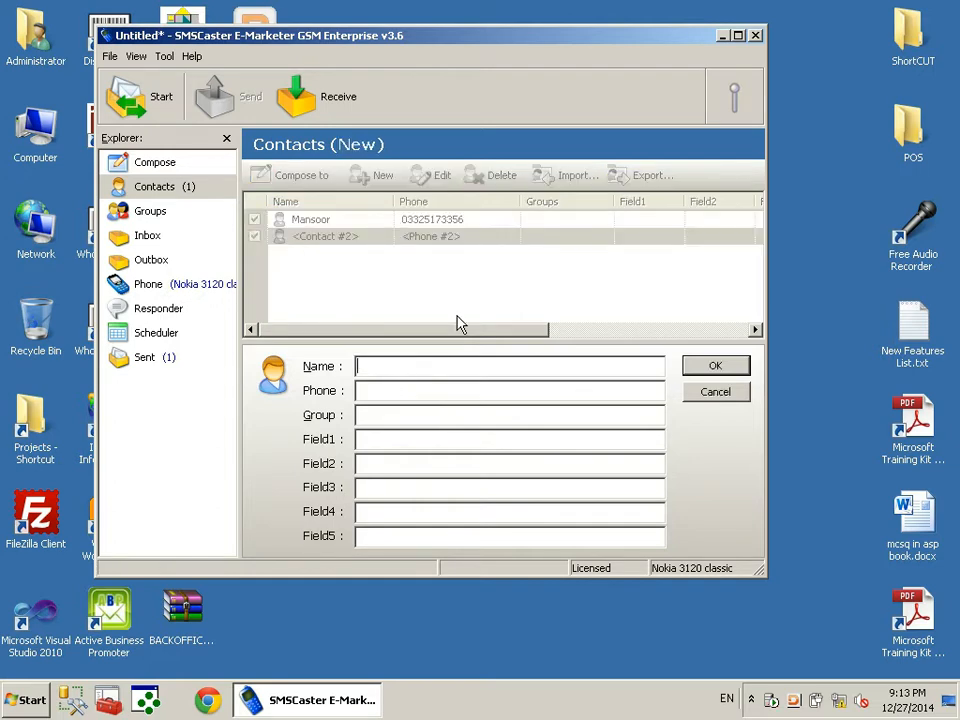
{"action": "key", "text": "Tab"}
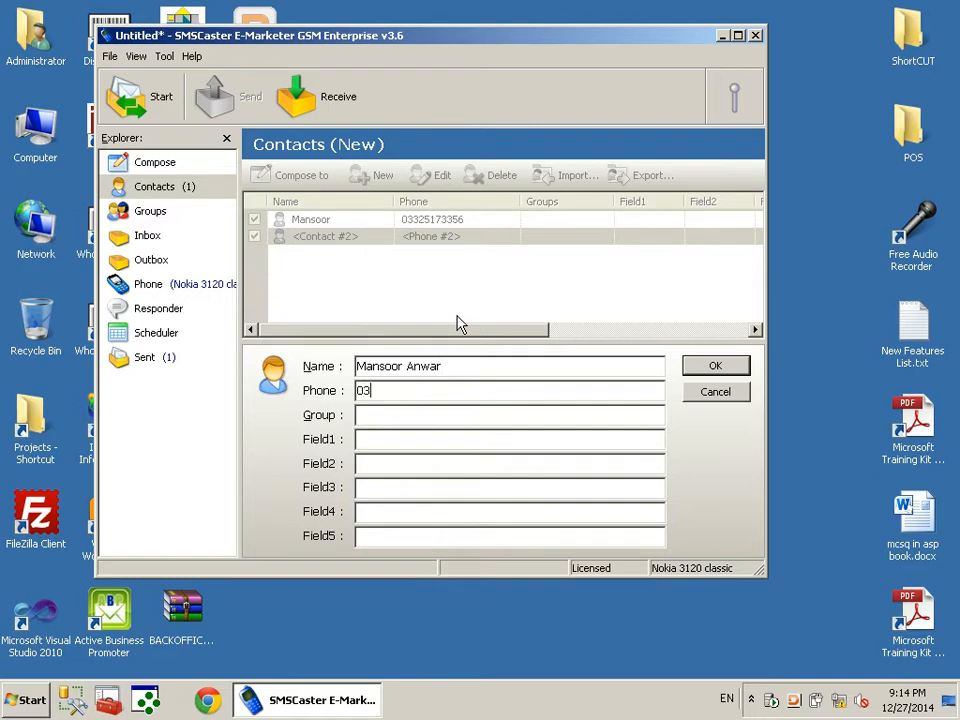
{"action": "left_click", "coordinate": [711, 368]}
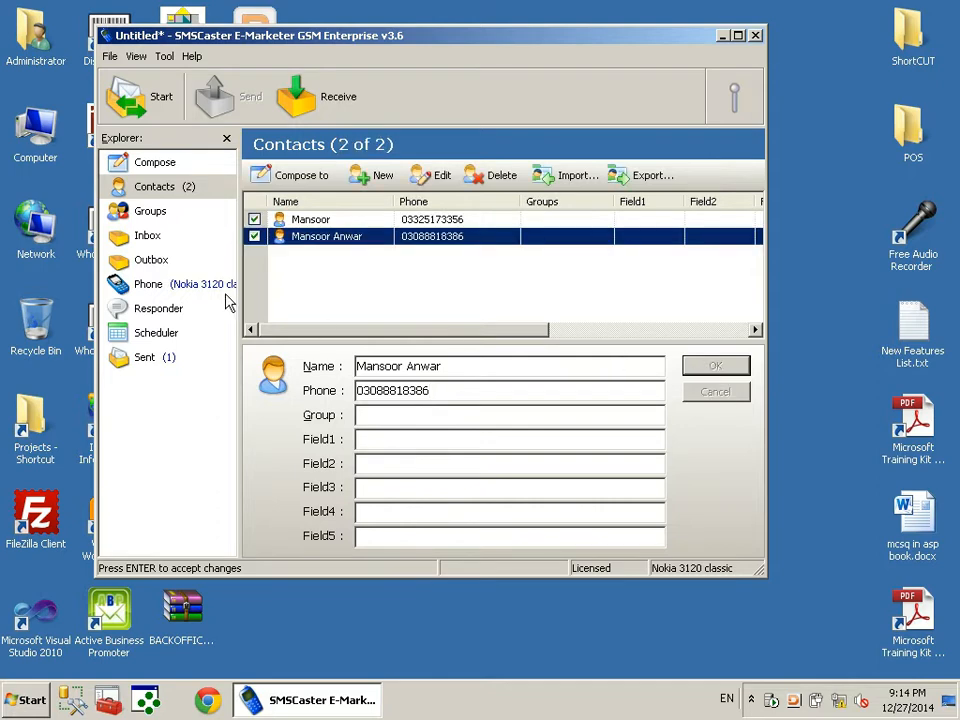
{"action": "left_click", "coordinate": [160, 166]}
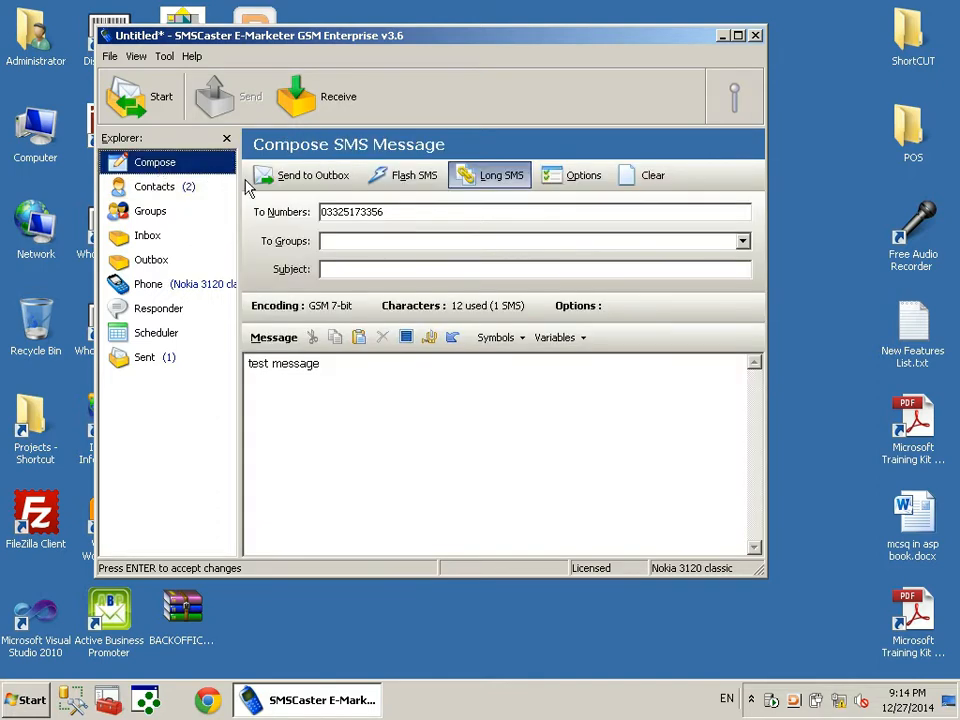
Replace the single recipient number with the All Contacts group and send the test message
{"action": "left_click", "coordinate": [394, 380]}
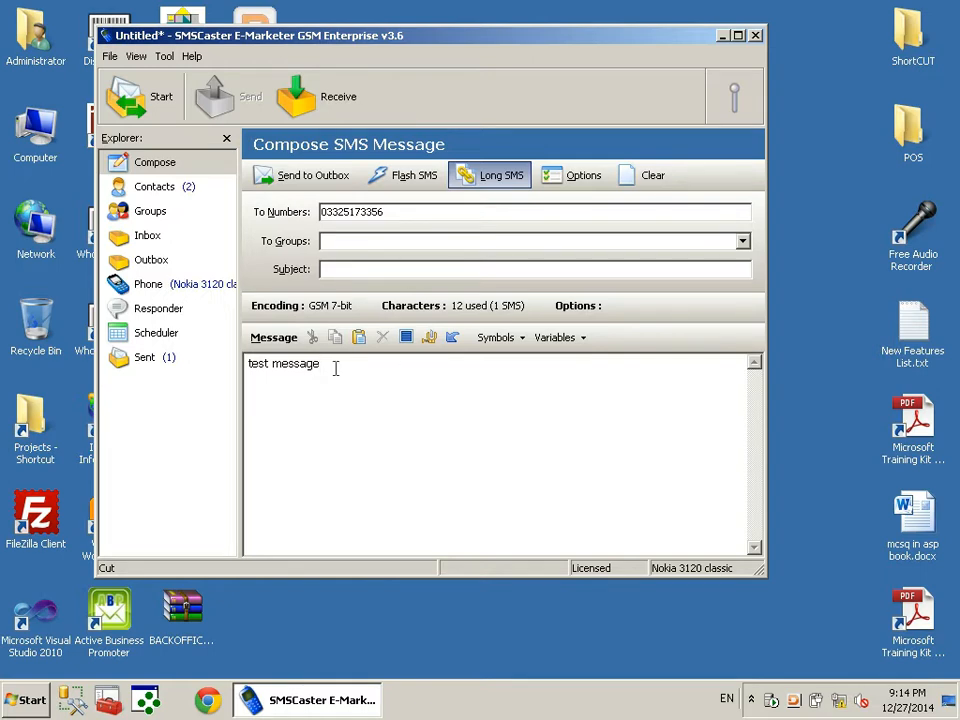
{"action": "left_click_drag", "start_coordinate": [403, 212], "coordinate": [87, 206]}
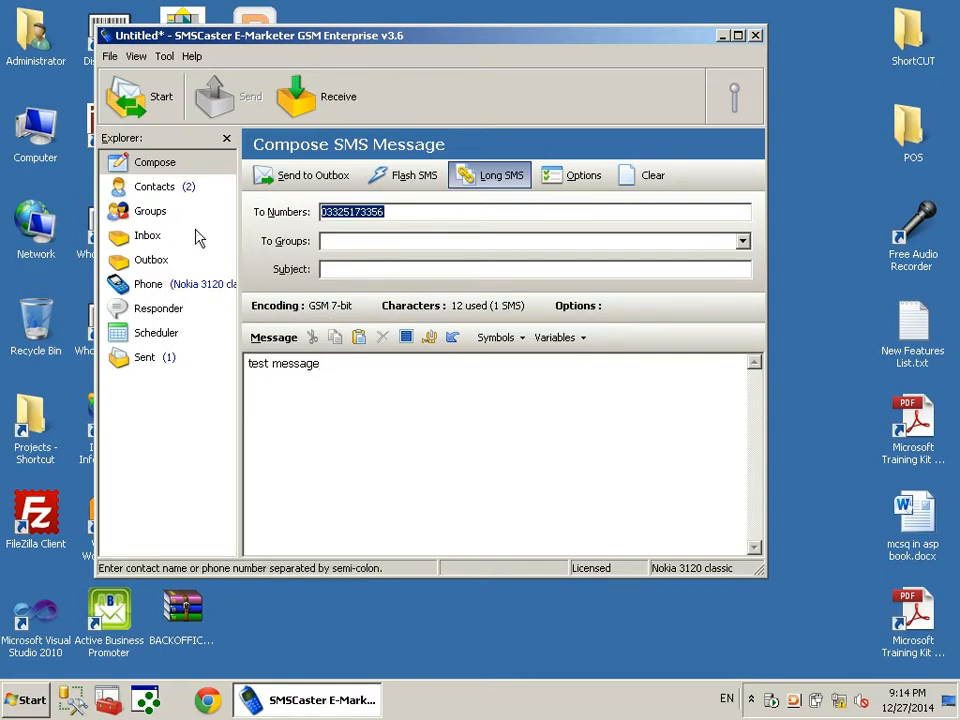
{"action": "key", "text": "Delete"}
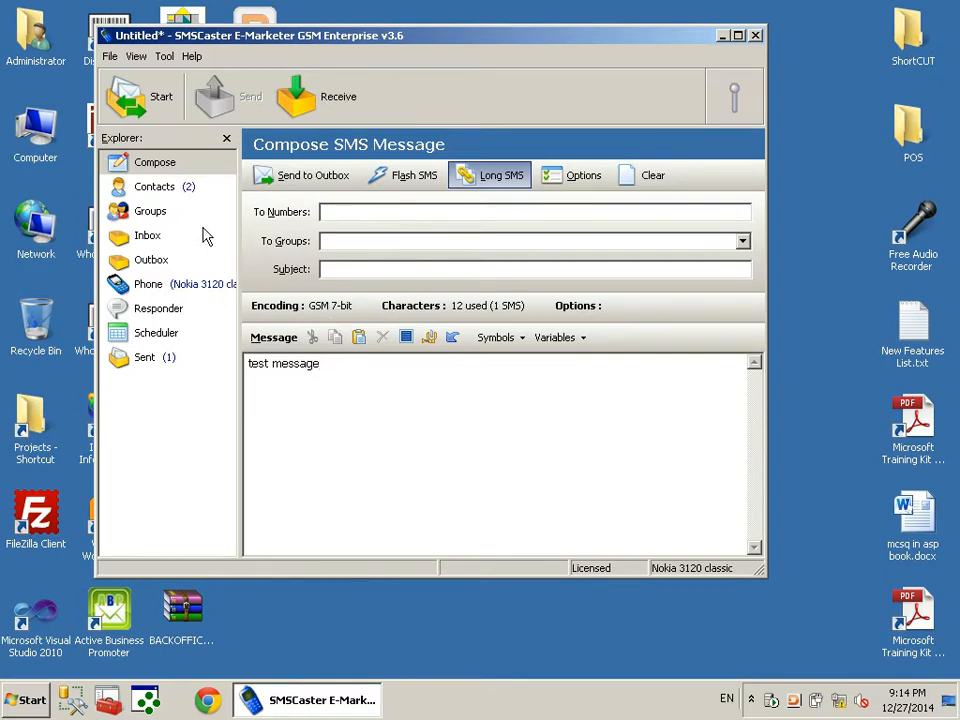
{"action": "left_click", "coordinate": [743, 241]}
{"action": "left_click", "coordinate": [340, 259]}
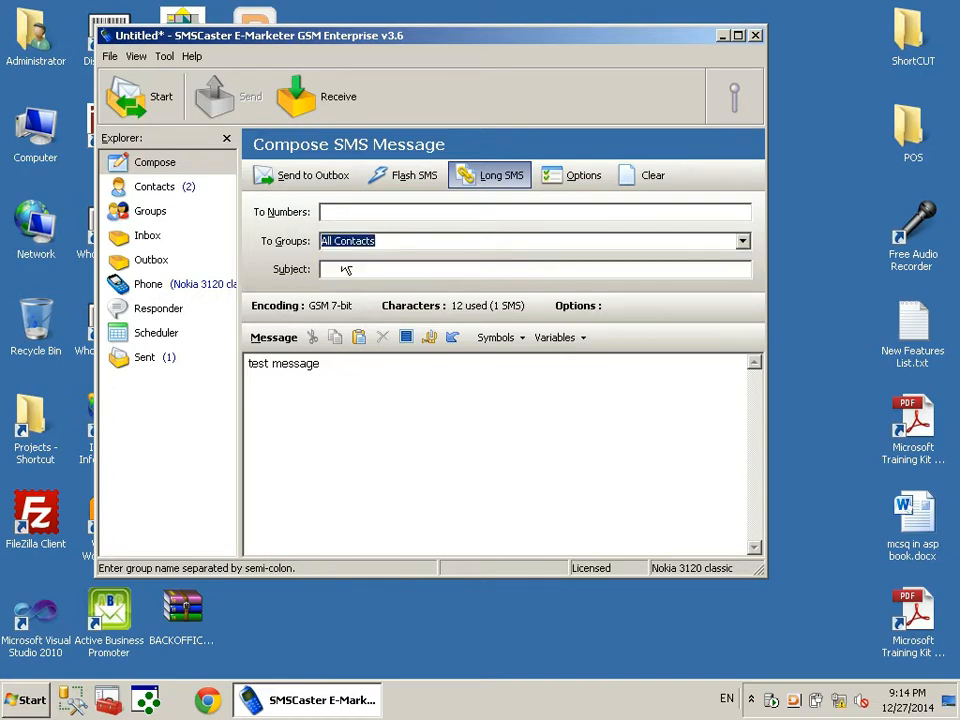
{"action": "left_click", "coordinate": [313, 180]}
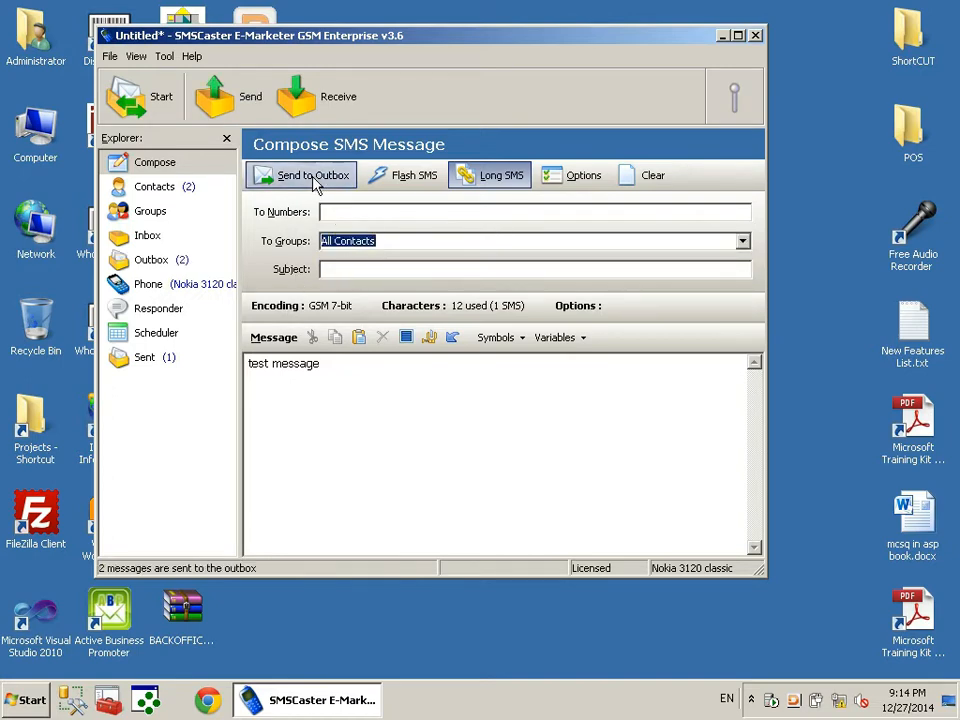
{"action": "left_click", "coordinate": [140, 260]}
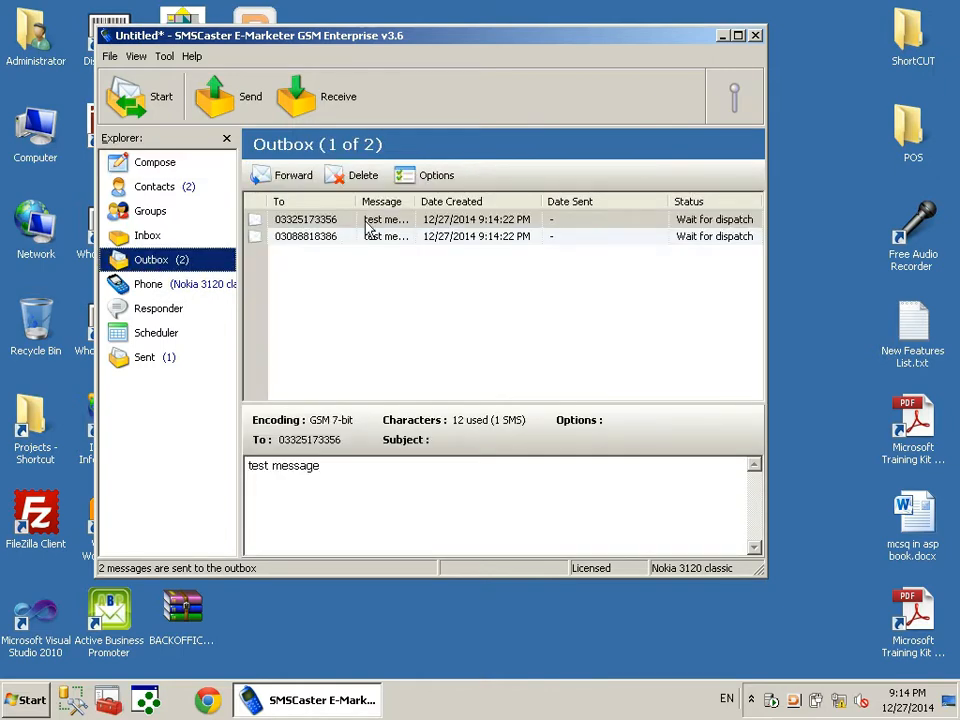
{"action": "left_click", "coordinate": [218, 97]}
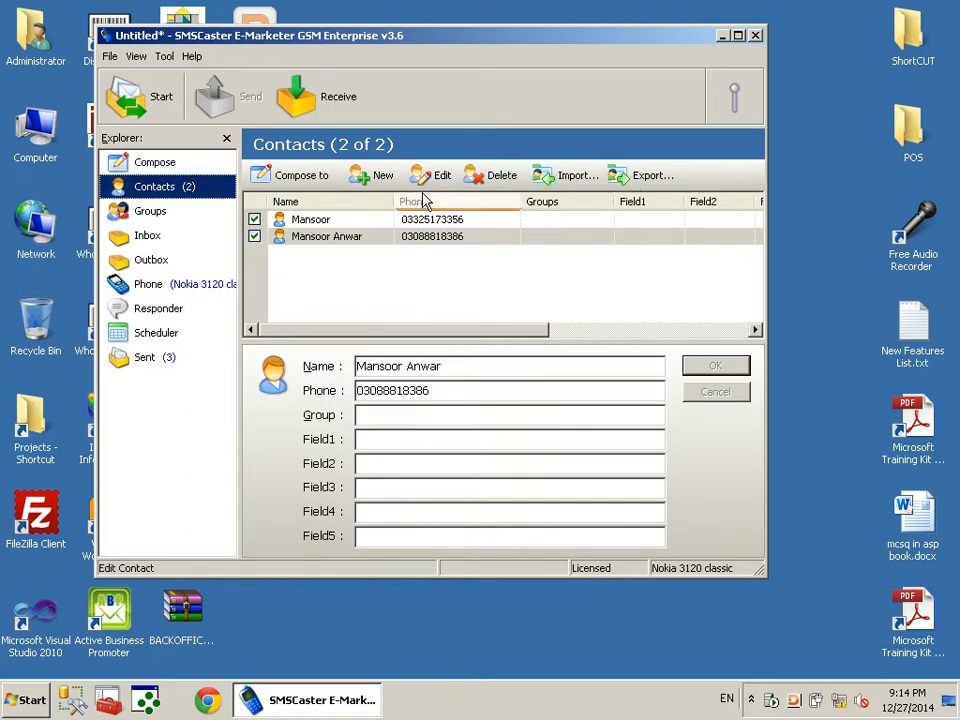
Open the Import Contacts Wizard, browse with CSV & Text Files type, then cancel without importing
{"action": "left_click", "coordinate": [563, 185]}
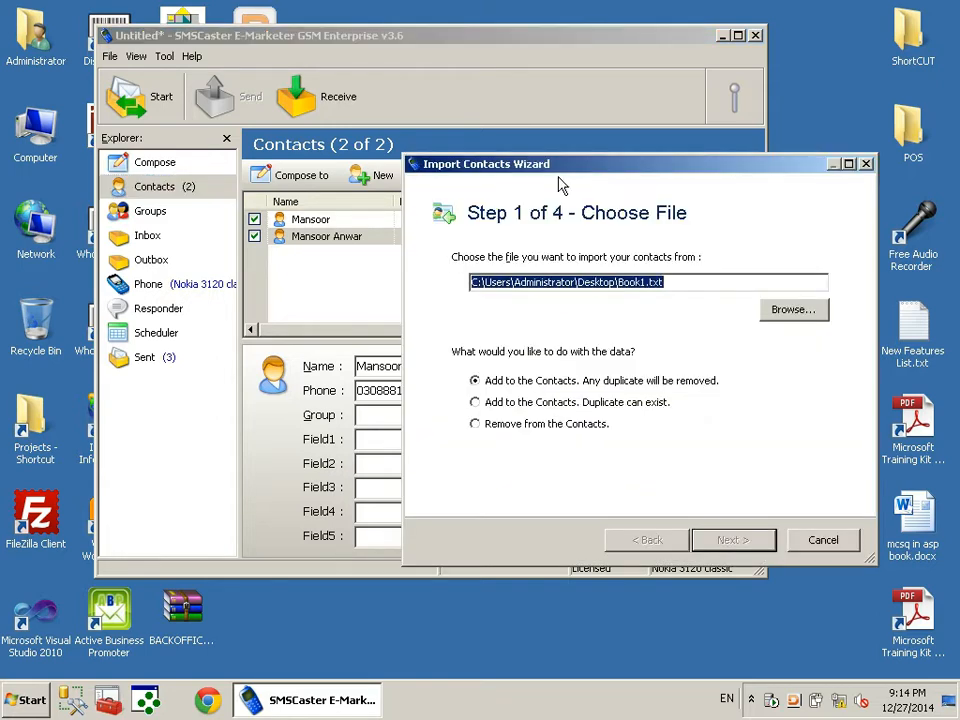
{"action": "left_click_drag", "start_coordinate": [561, 176], "coordinate": [383, 90]}
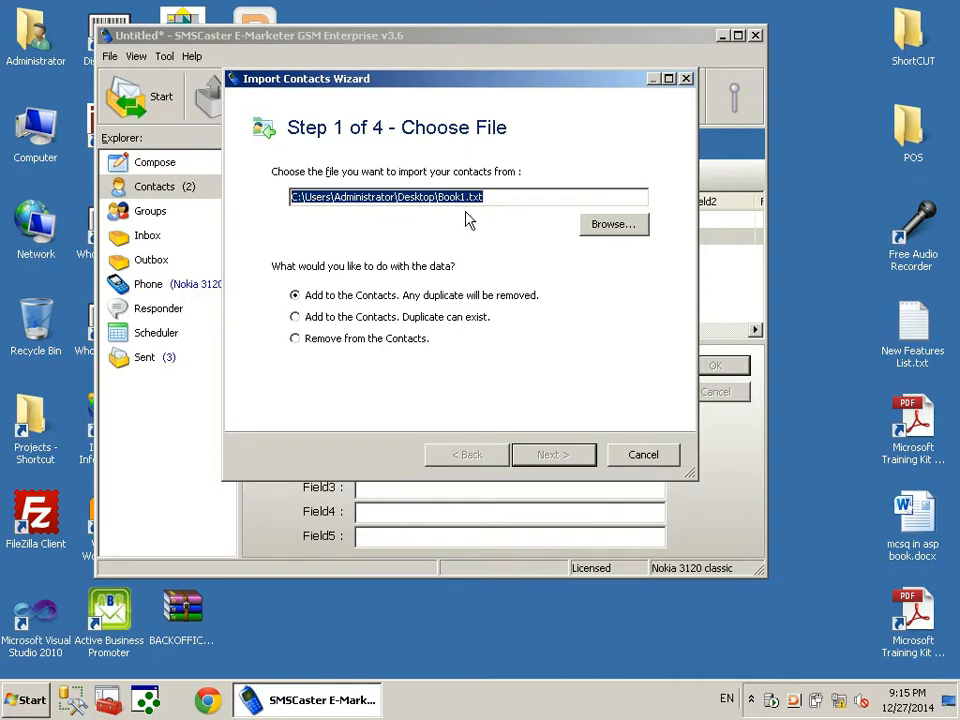
{"action": "left_click", "coordinate": [618, 224]}
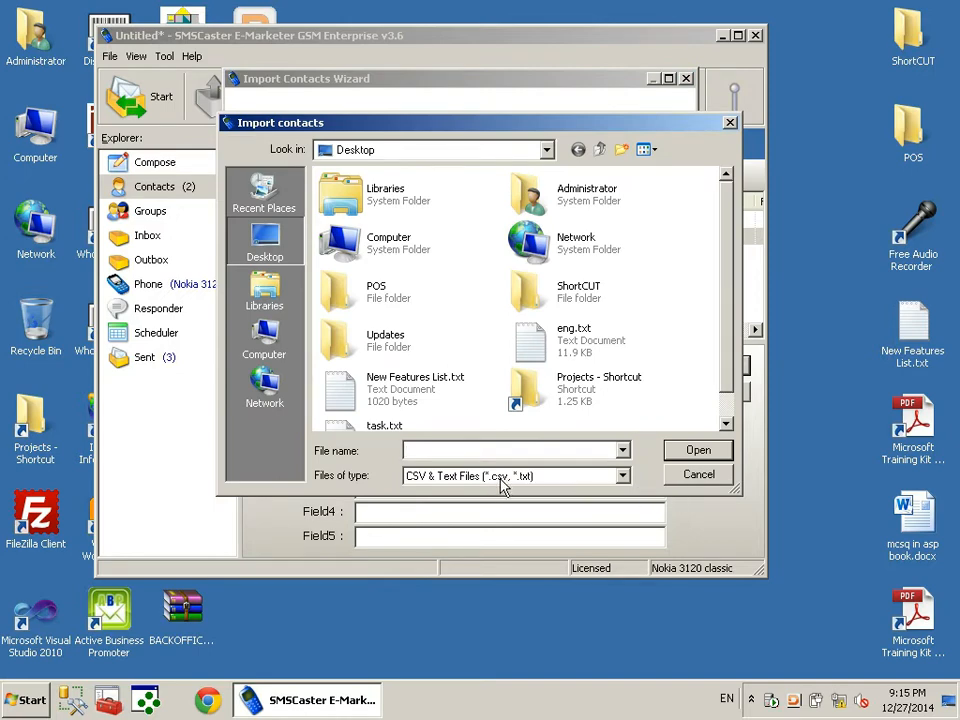
{"action": "left_click", "coordinate": [622, 477]}
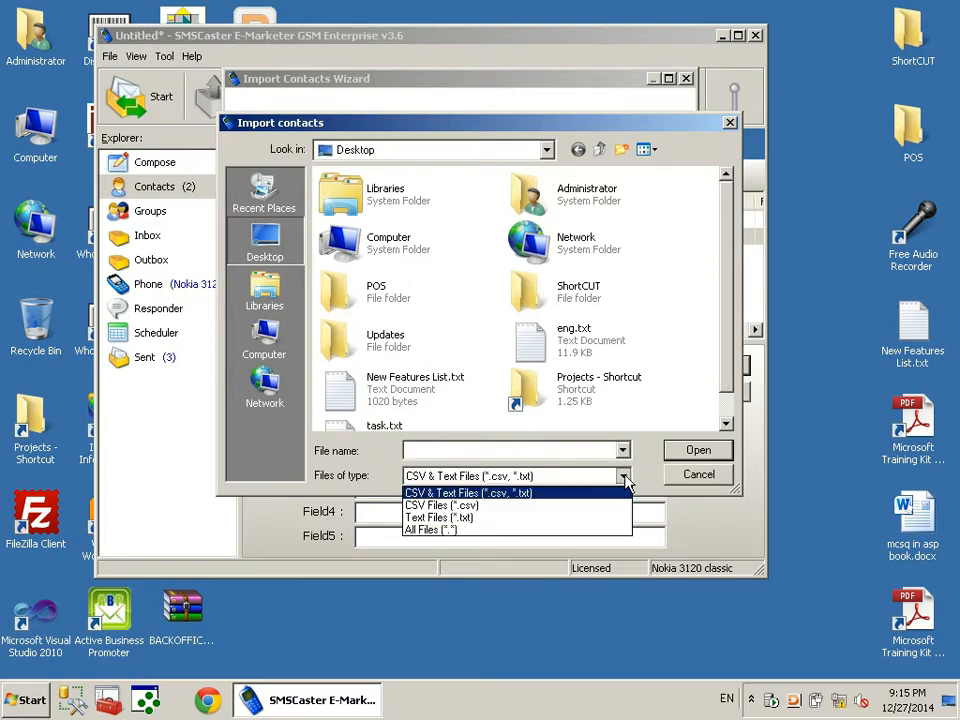
{"action": "left_click", "coordinate": [624, 477]}
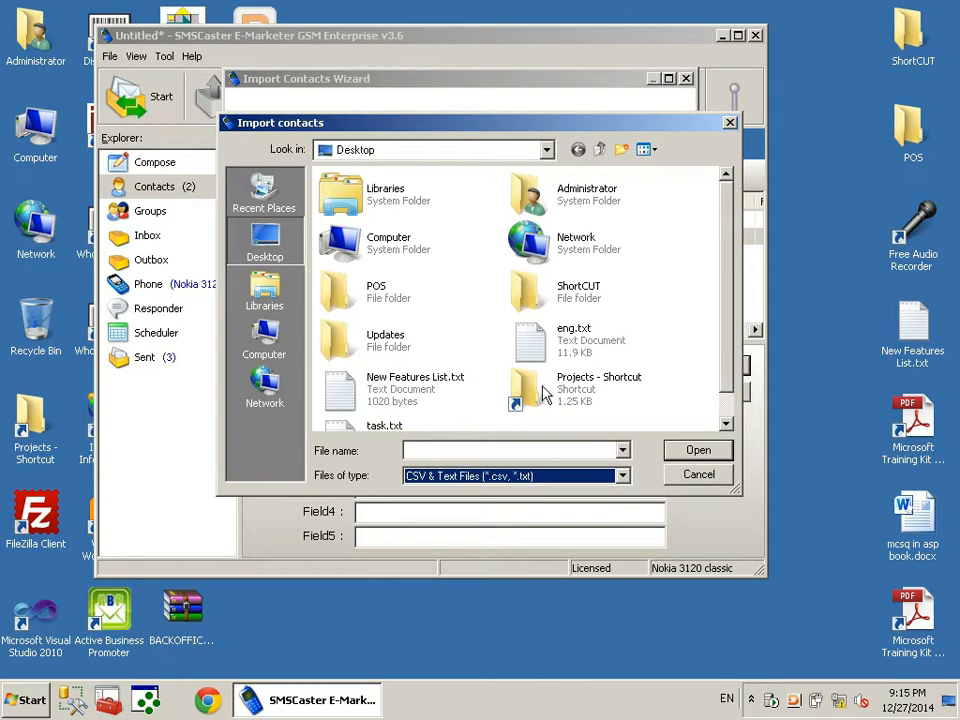
{"action": "left_click", "coordinate": [683, 474]}
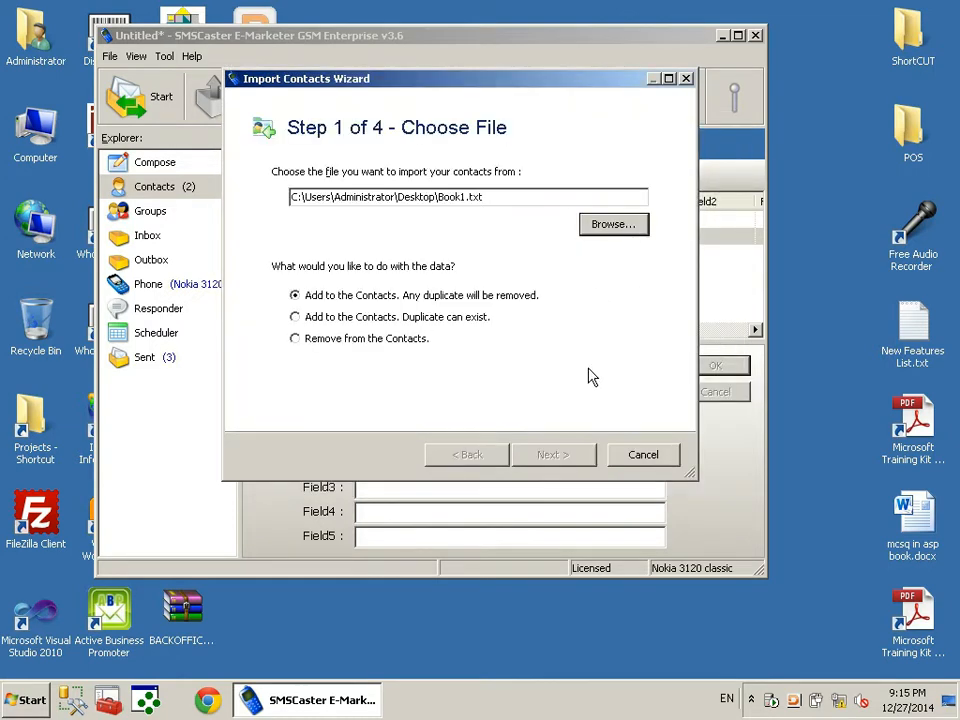
{"action": "left_click", "coordinate": [645, 457]}
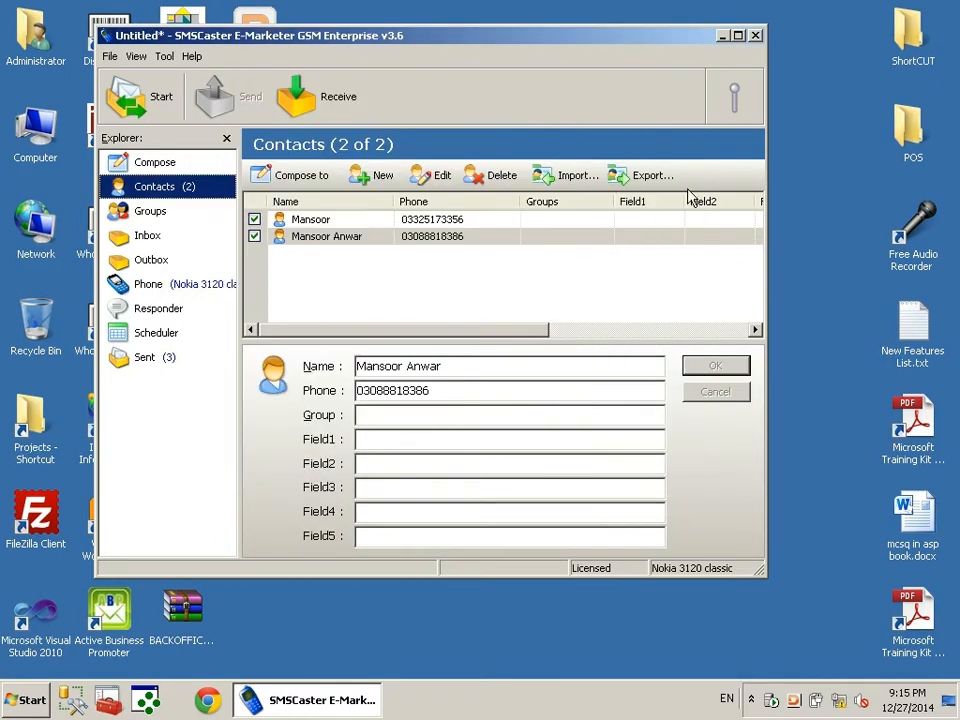
Create a new desktop text document named contact.txt
{"action": "left_click", "coordinate": [722, 37]}
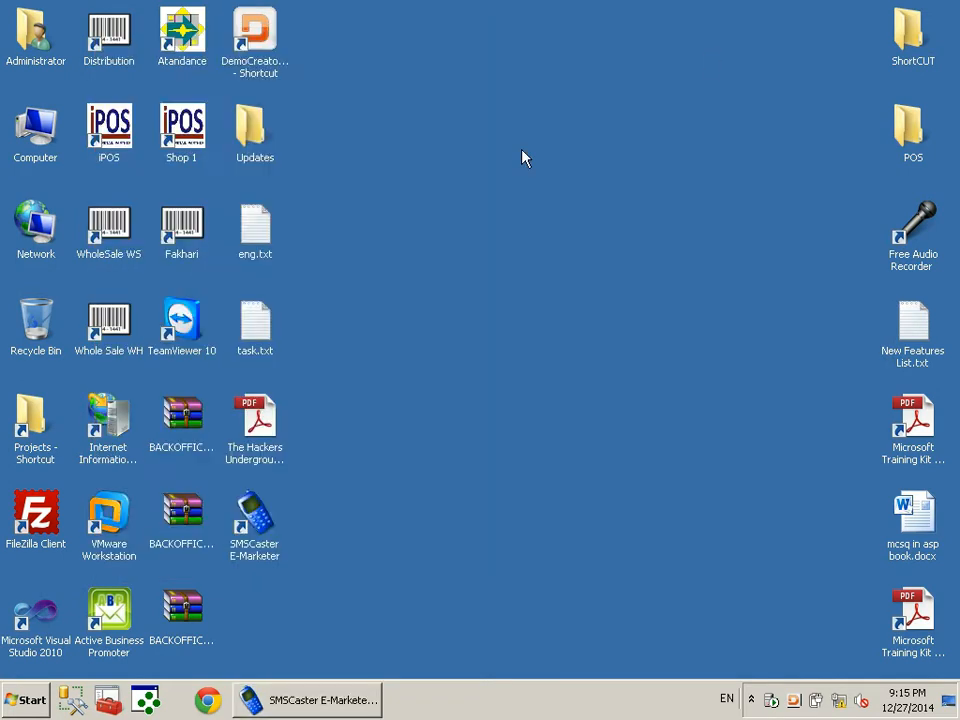
{"action": "right_click", "coordinate": [396, 225]}
{"action": "mouse_move", "coordinate": [594, 435]}
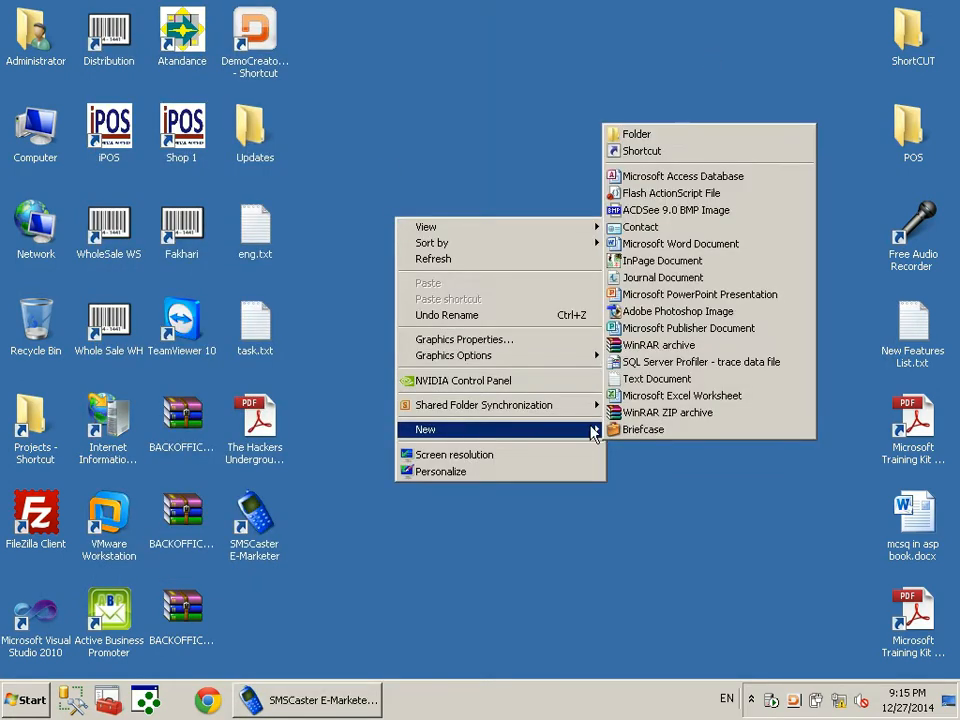
{"action": "left_click", "coordinate": [652, 379]}
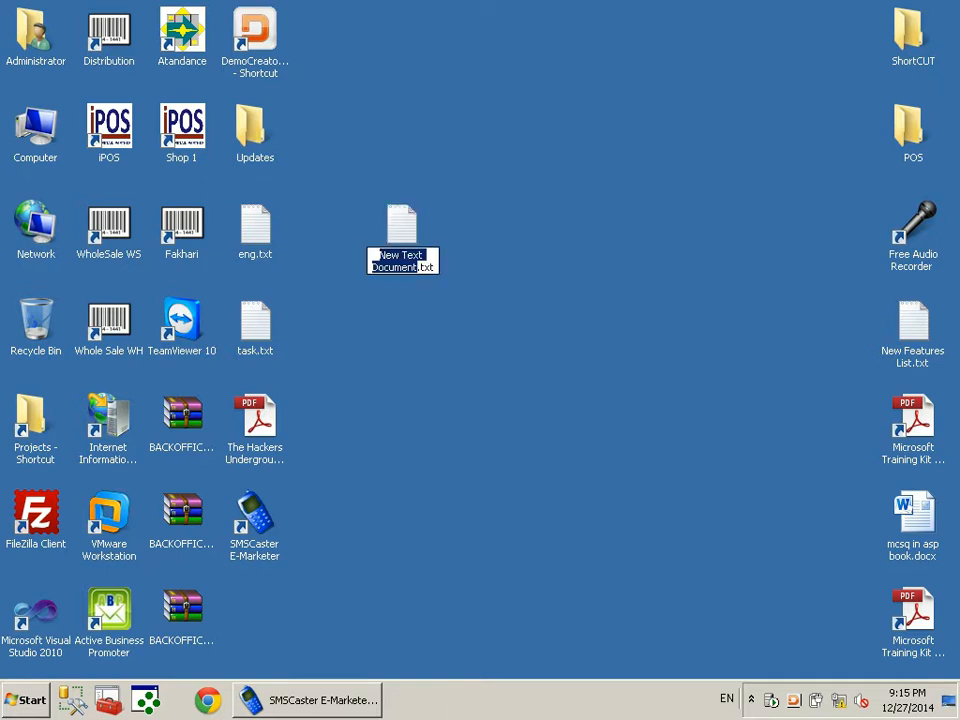
{"action": "type", "text": "contact"}
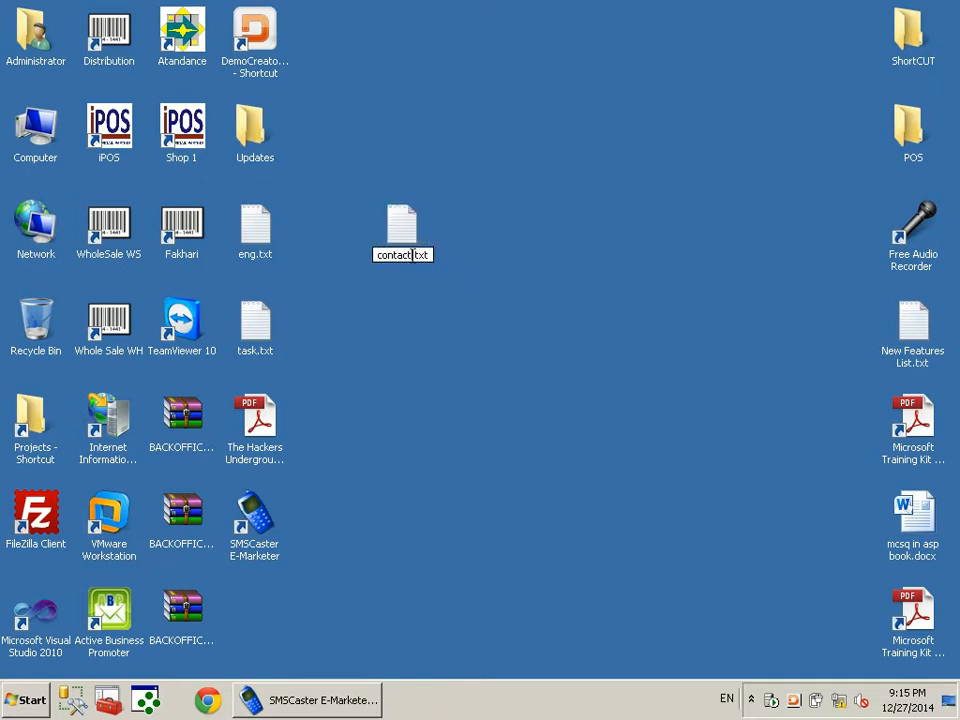
{"action": "key", "text": "Return"}
Write two name,phone contact lines in contact.txt and save it when closing Notepad
{"action": "double_click", "coordinate": [412, 256]}
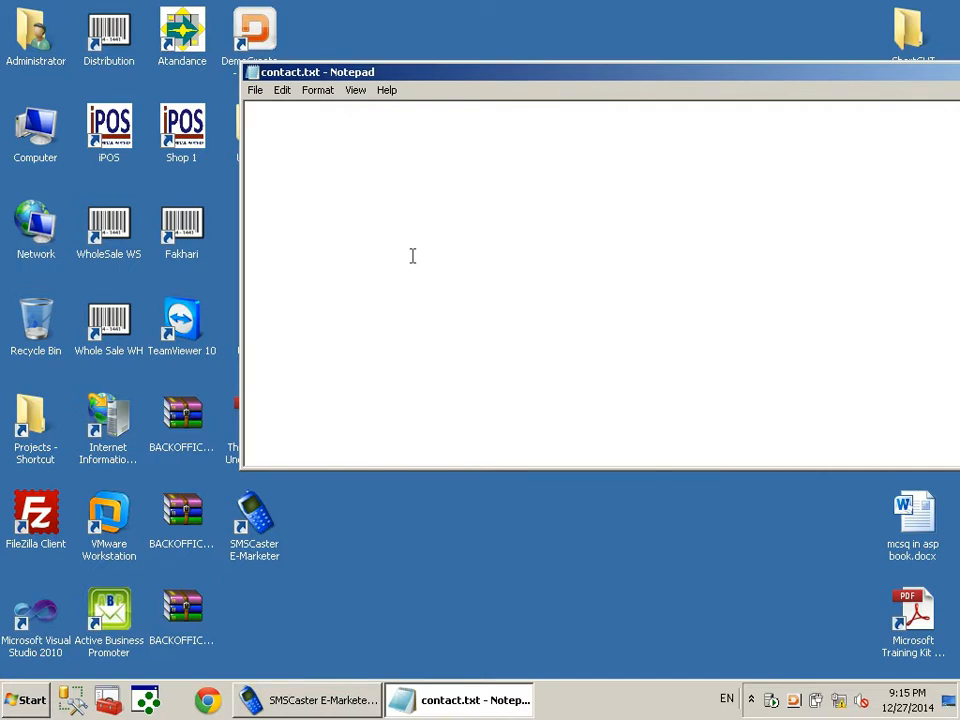
{"action": "type", "text": "Mansoor "}
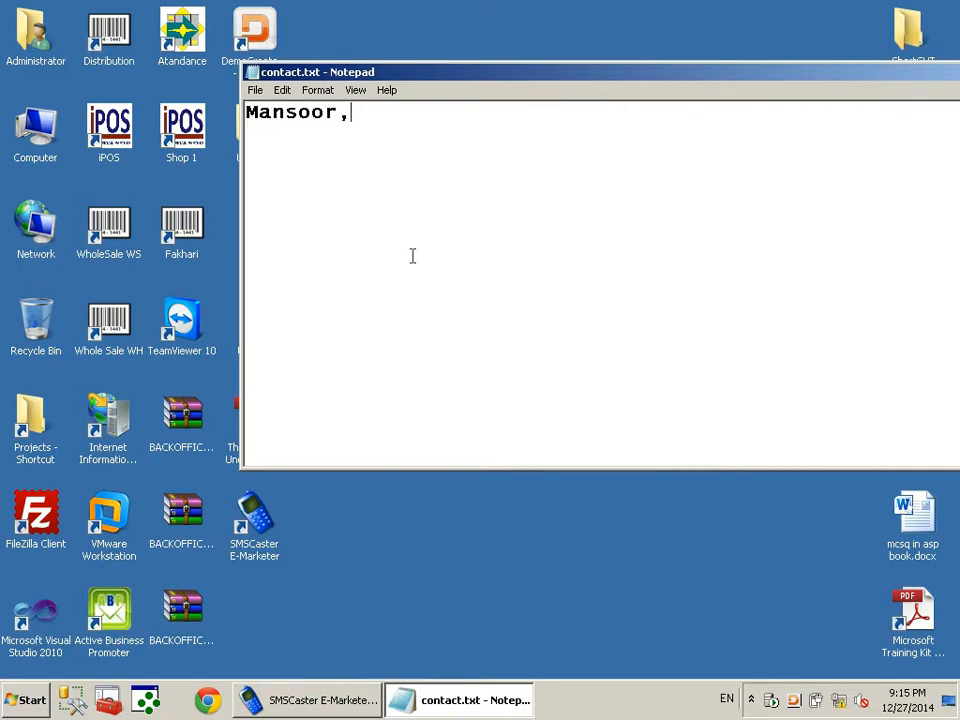
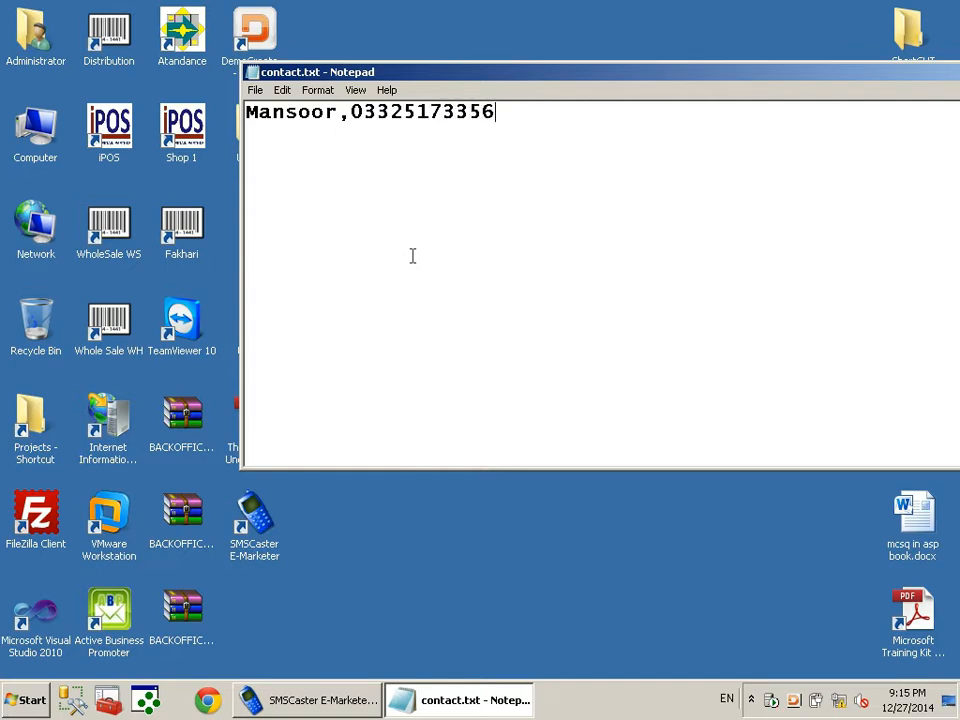
{"action": "key", "text": "Return"}
{"action": "type", "text": "Mansoor"}
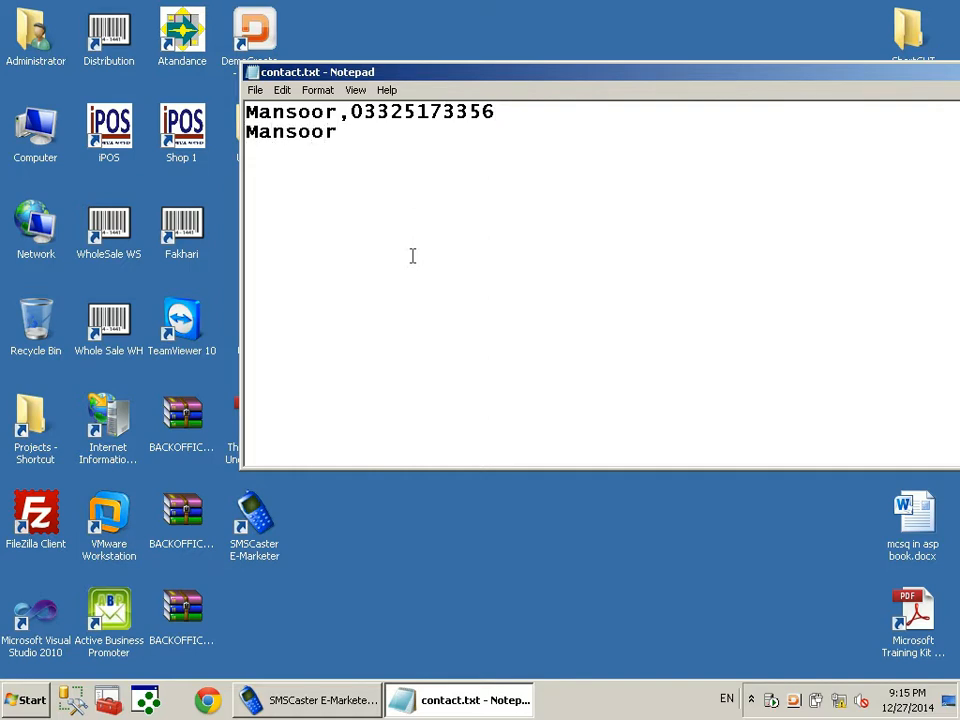
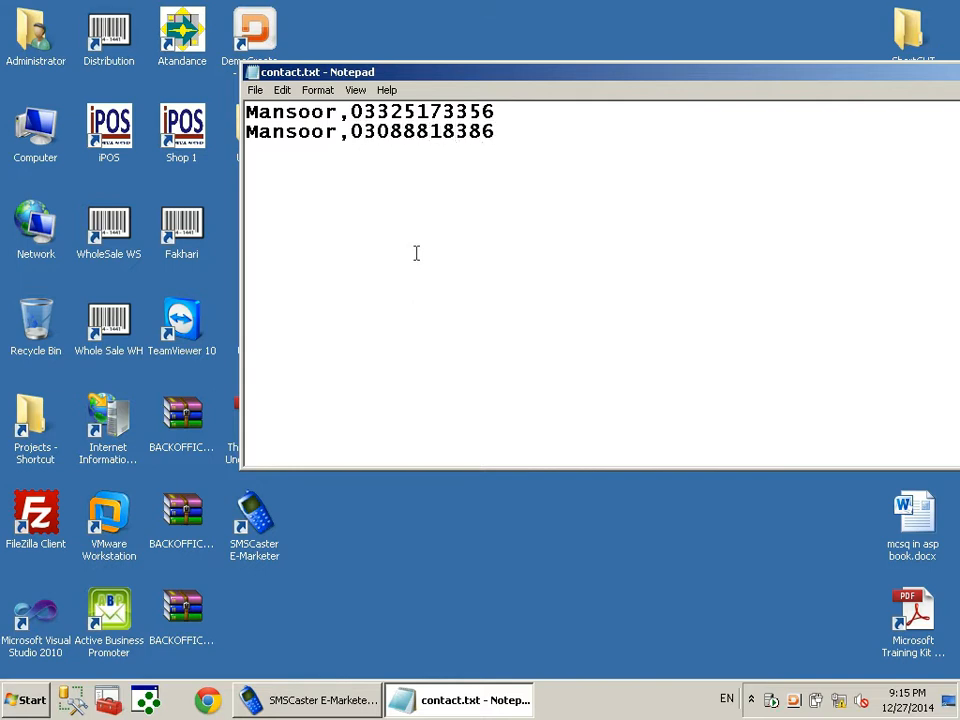
{"action": "right_click", "coordinate": [567, 75]}
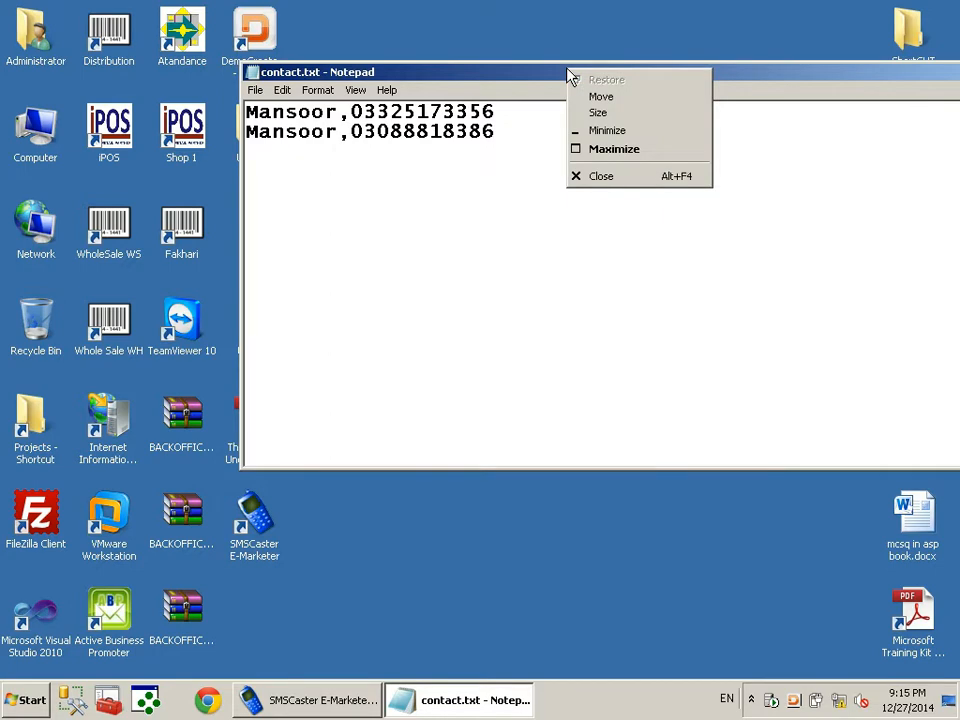
{"action": "left_click", "coordinate": [601, 176]}
{"action": "left_click", "coordinate": [452, 362]}
Load contact.txt into the Import Contacts Wizard, widen the Phone column and choose Comma separator
{"action": "left_click", "coordinate": [320, 700]}
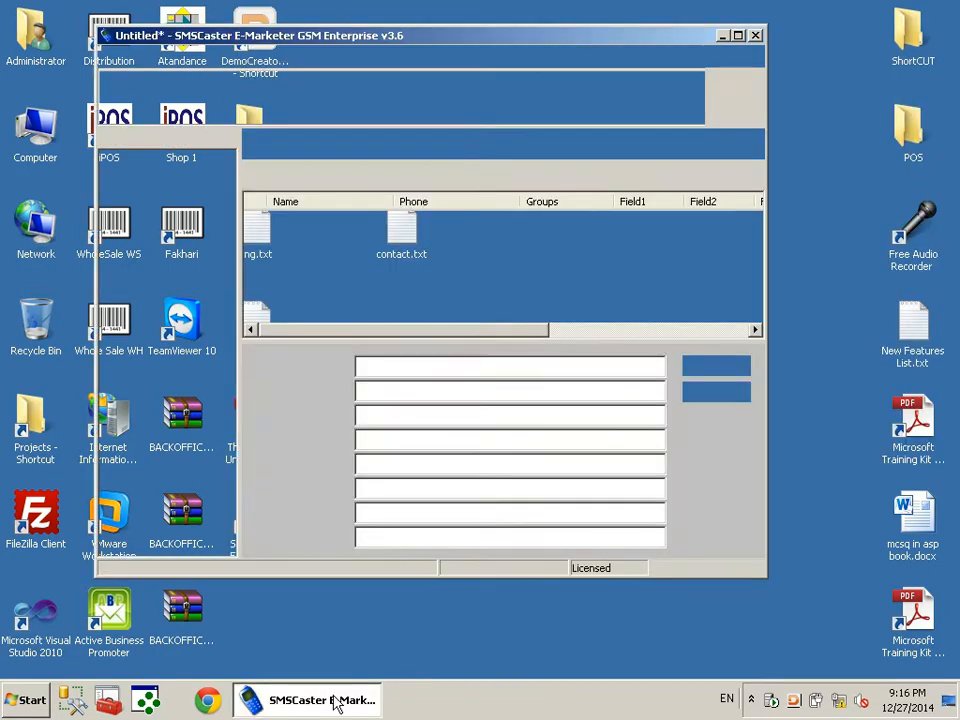
{"action": "left_click", "coordinate": [561, 184]}
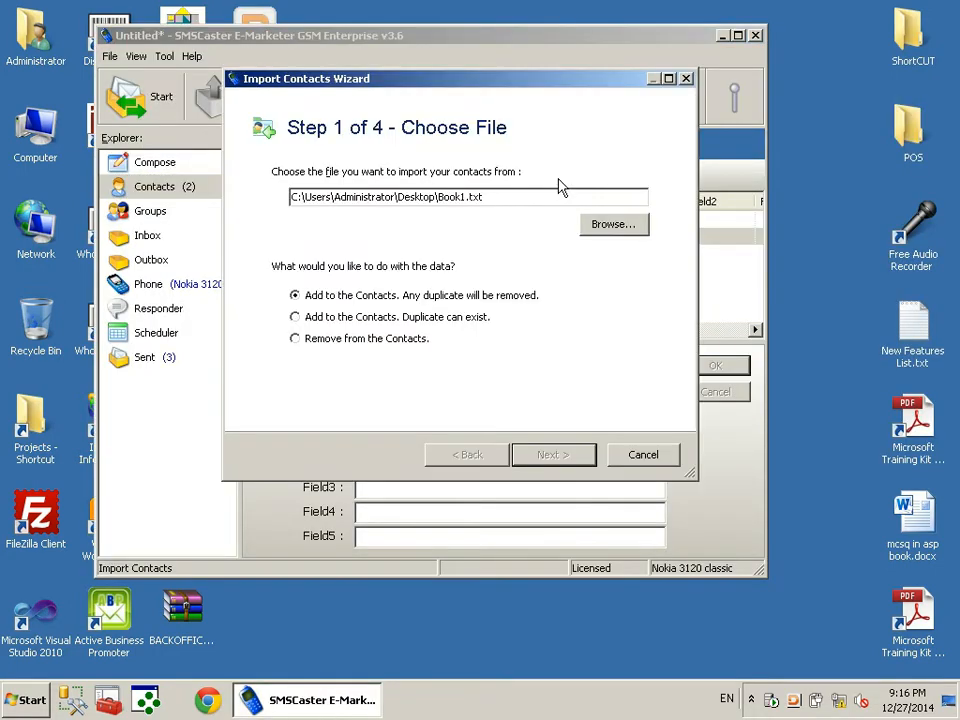
{"action": "left_click", "coordinate": [616, 226]}
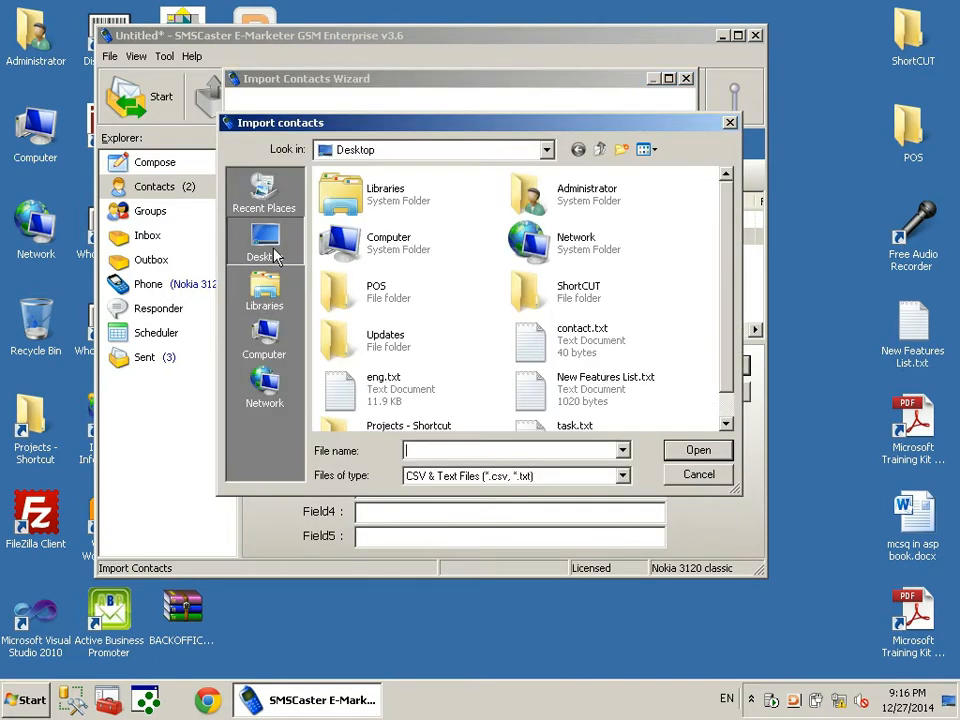
{"action": "double_click", "coordinate": [530, 345]}
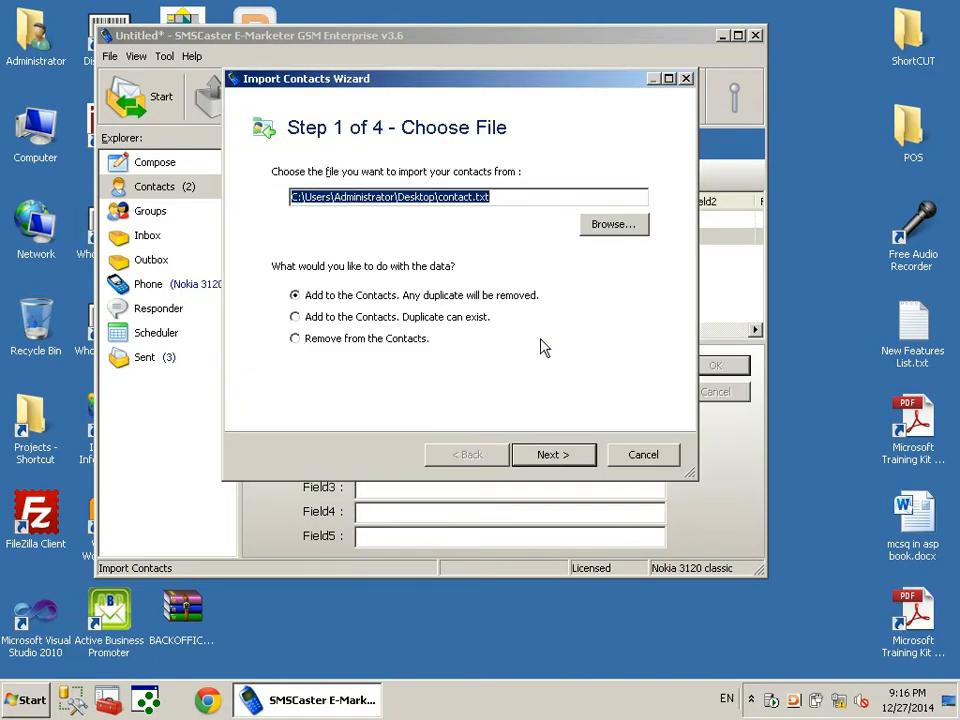
{"action": "left_click", "coordinate": [560, 462]}
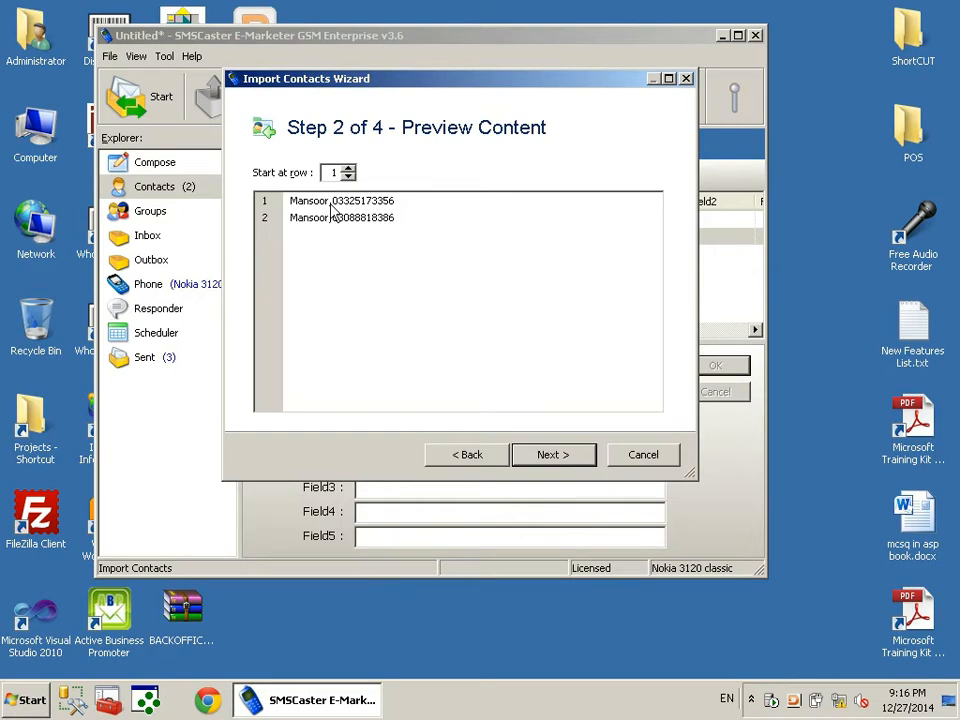
{"action": "left_click", "coordinate": [553, 456]}
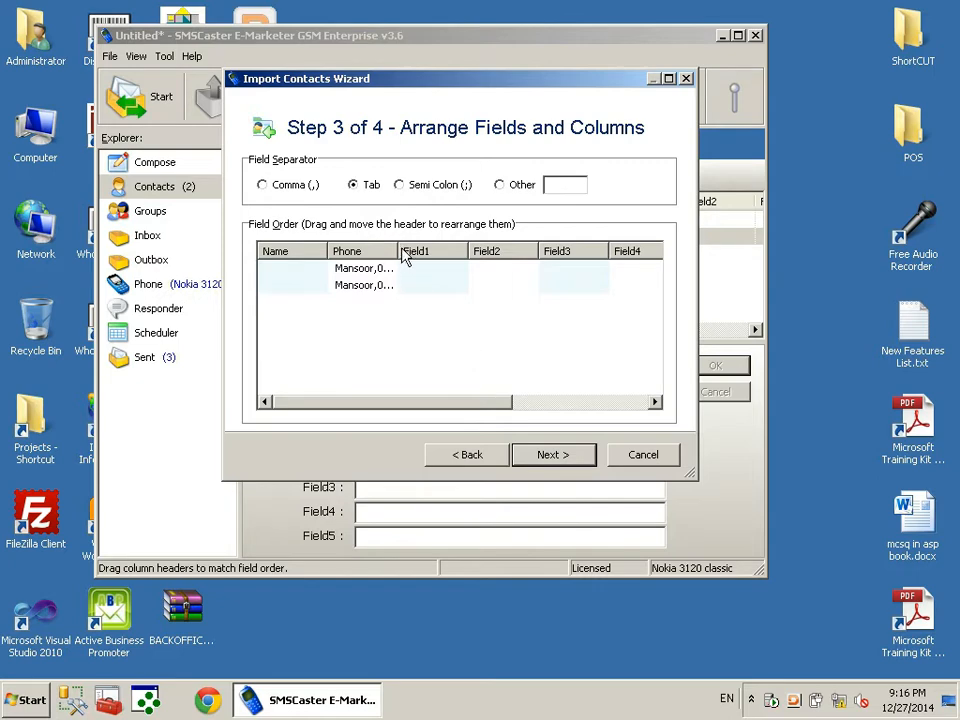
{"action": "left_click_drag", "start_coordinate": [399, 251], "coordinate": [465, 251]}
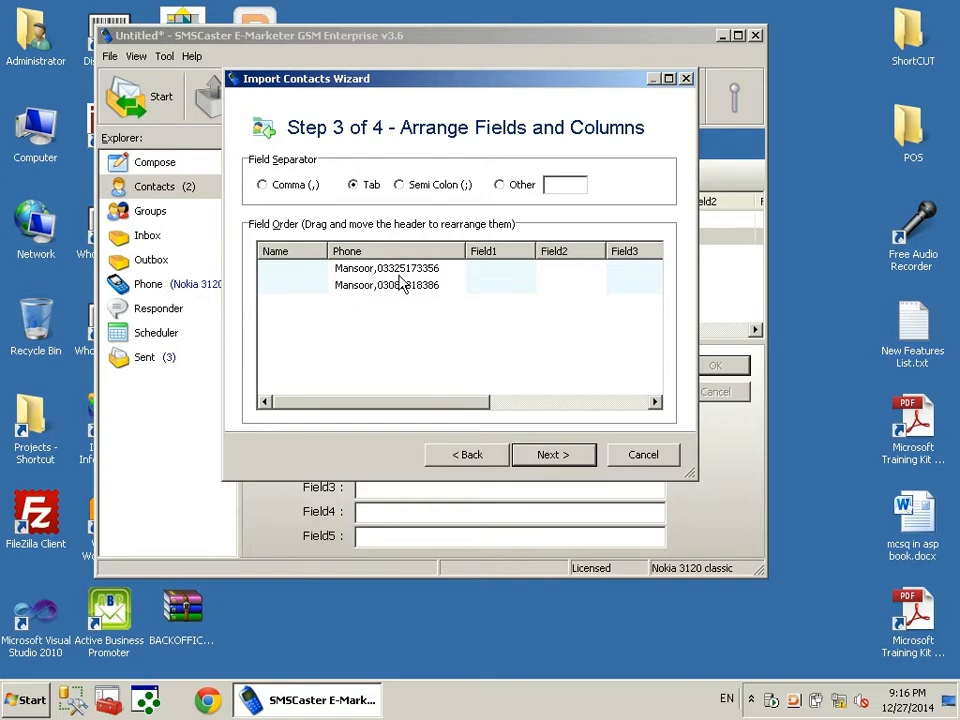
{"action": "left_click", "coordinate": [262, 186]}
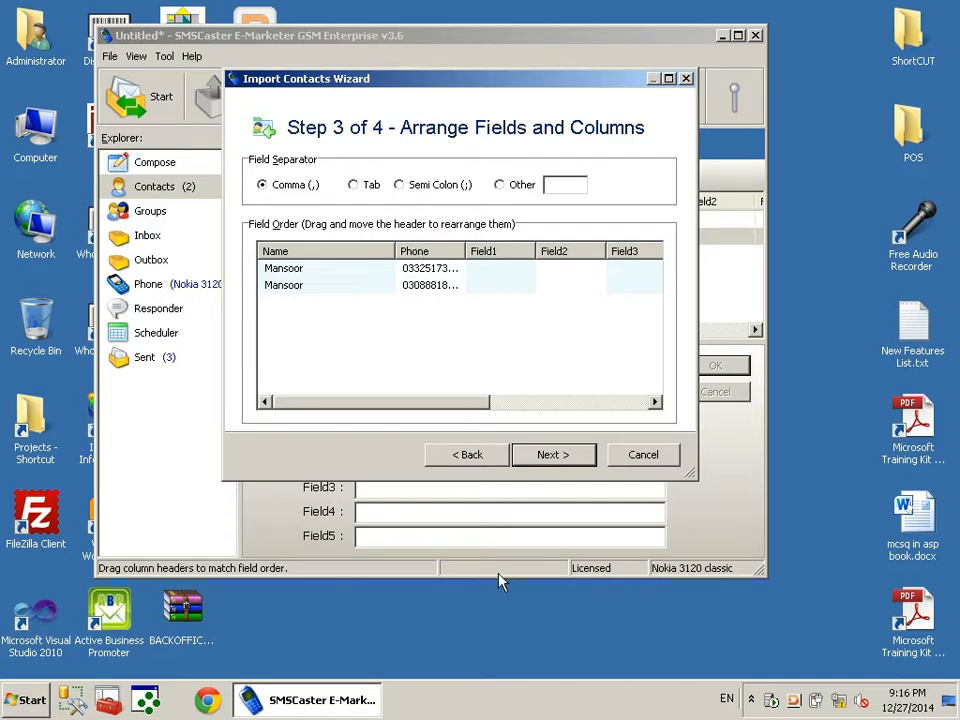
Create a desktop text file Contacts2.txt and type the first contact's name and number
{"action": "right_click", "coordinate": [456, 637]}
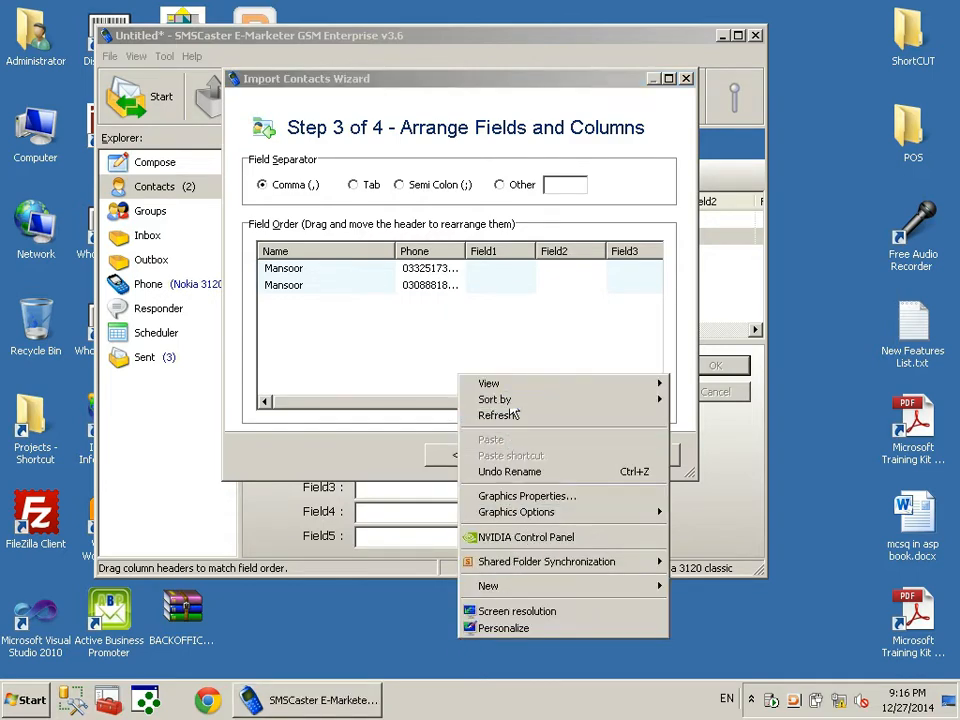
{"action": "left_click", "coordinate": [949, 701]}
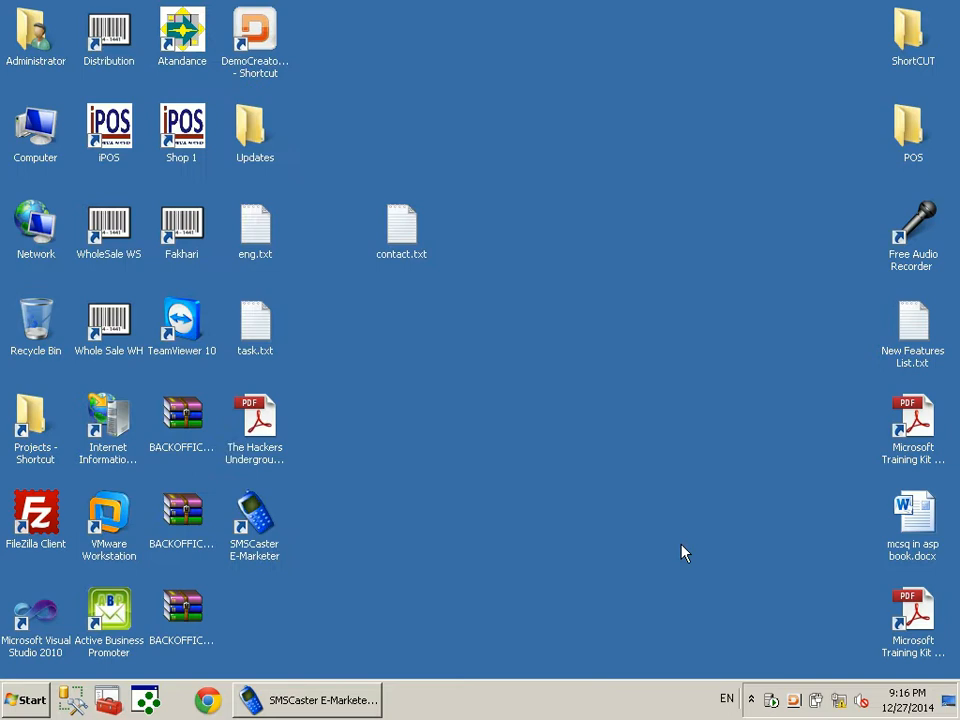
{"action": "left_click", "coordinate": [418, 248]}
{"action": "right_click", "coordinate": [404, 315]}
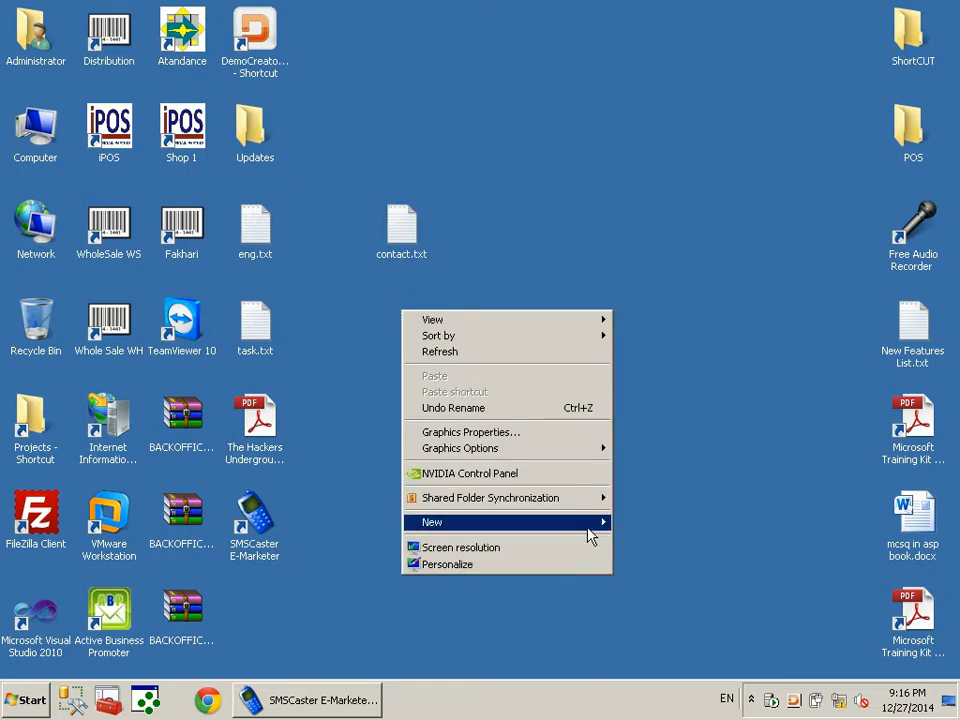
{"action": "mouse_move", "coordinate": [590, 524]}
{"action": "left_click", "coordinate": [650, 471]}
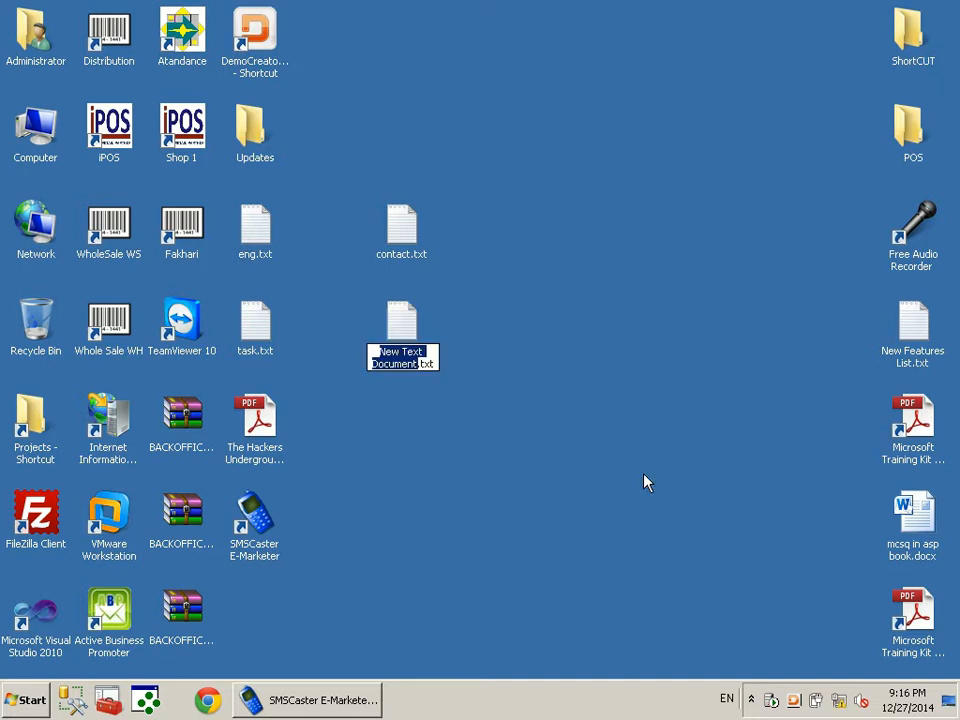
{"action": "type", "text": "Cont"}
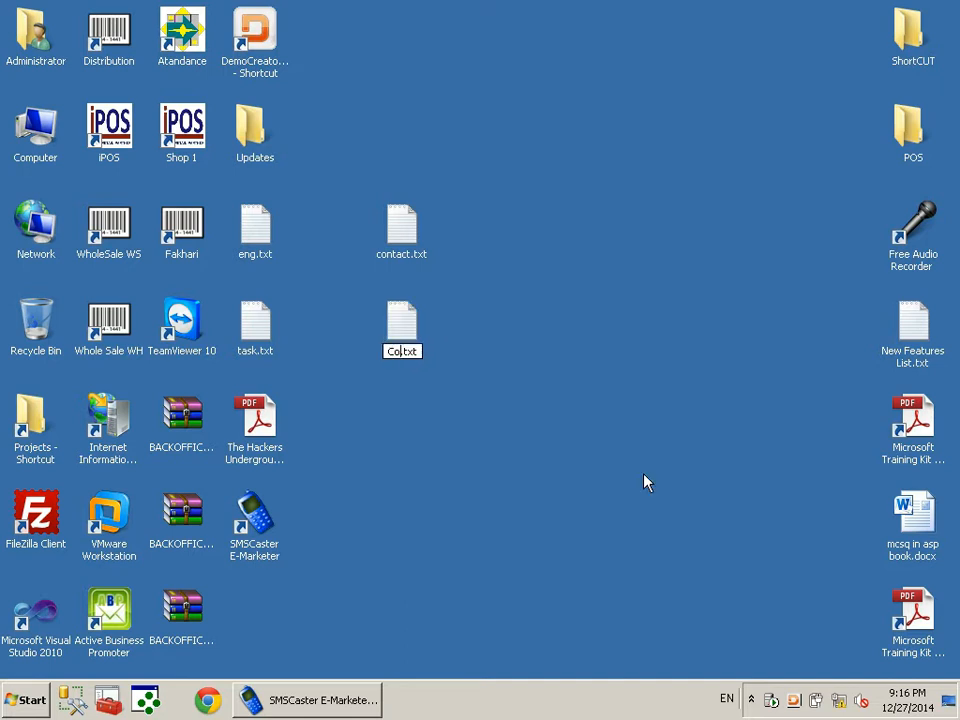
{"action": "type", "text": "acts2"}
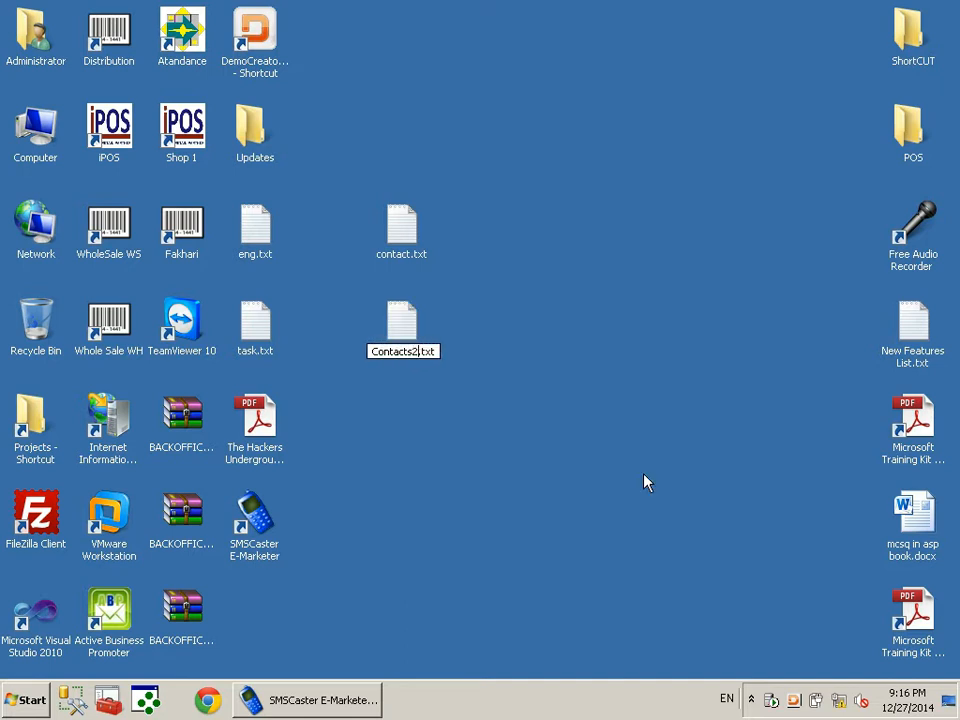
{"action": "key", "text": "Return"}
{"action": "key", "text": "Return"}
{"action": "type", "text": "Mansoor "}
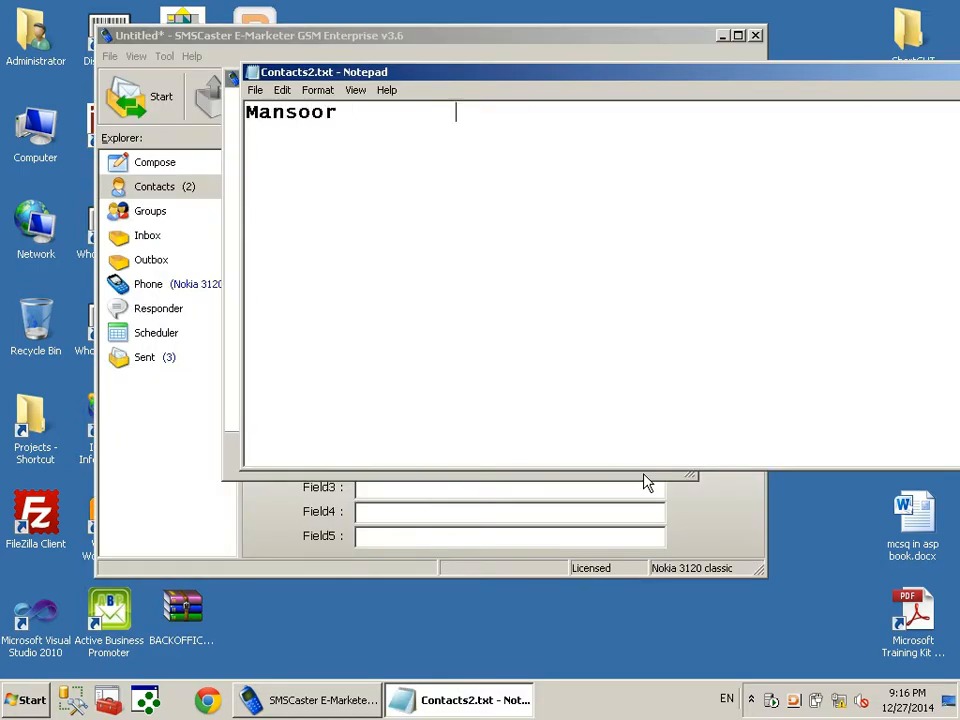
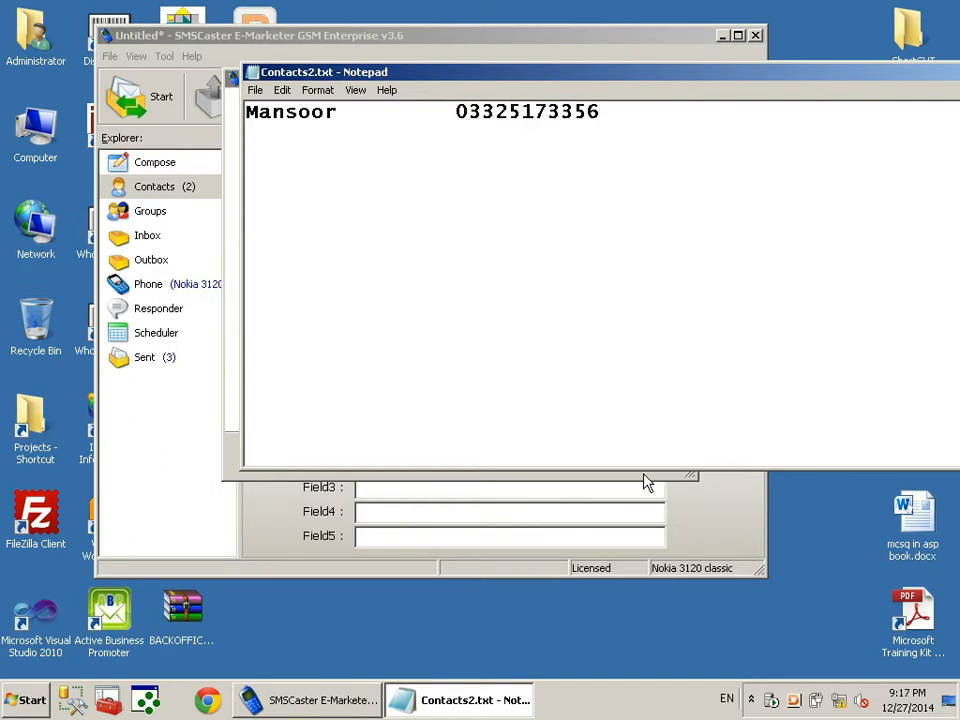
Add a second contact's name and number line to Contacts2.txt and close Notepad, saving changes
{"action": "key", "text": "Return"}
{"action": "type", "text": "Mansoor         "}
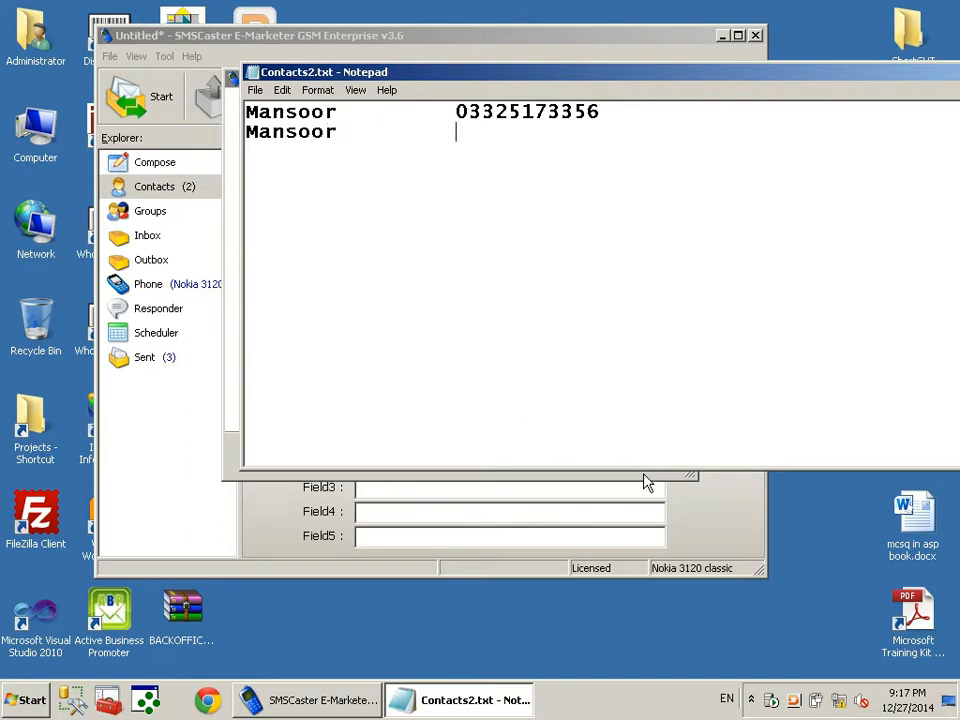
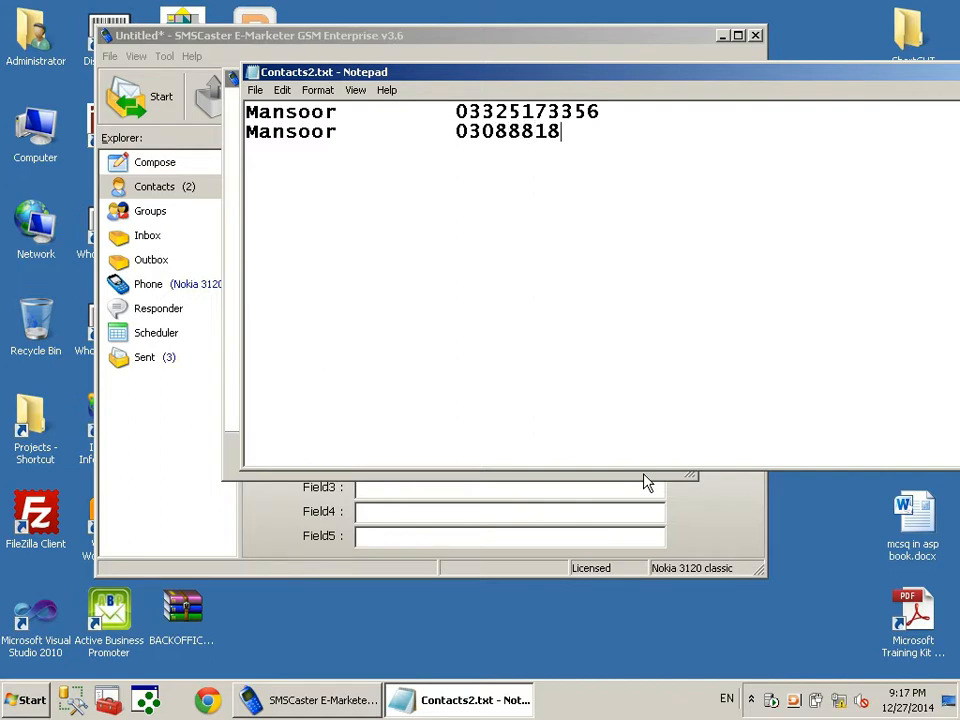
{"action": "right_click", "coordinate": [619, 65]}
{"action": "left_click", "coordinate": [633, 183]}
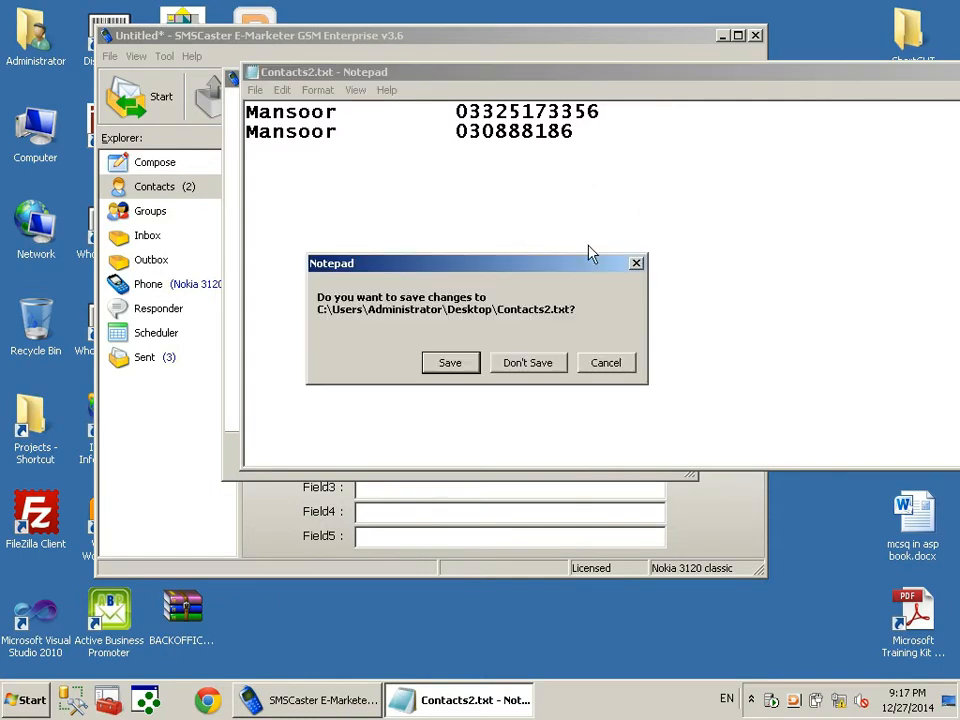
{"action": "key", "text": "Return"}
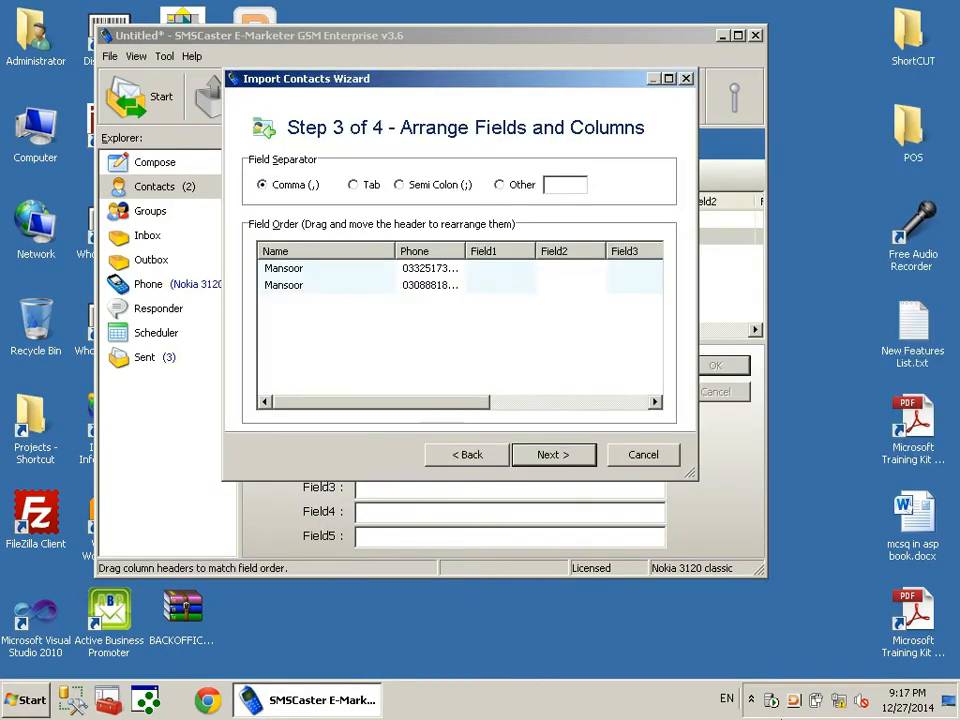
Open contact.txt and Contacts2.txt in Notepad to compare them, then close Contacts2.txt
{"action": "left_click", "coordinate": [949, 703]}
{"action": "double_click", "coordinate": [404, 231]}
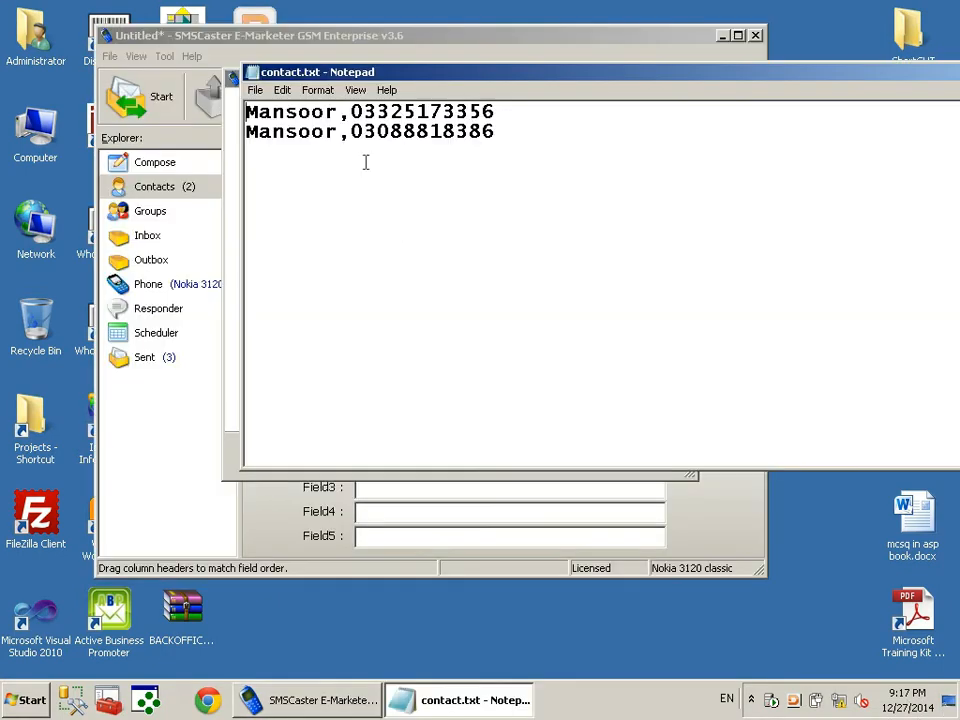
{"action": "left_click", "coordinate": [452, 705]}
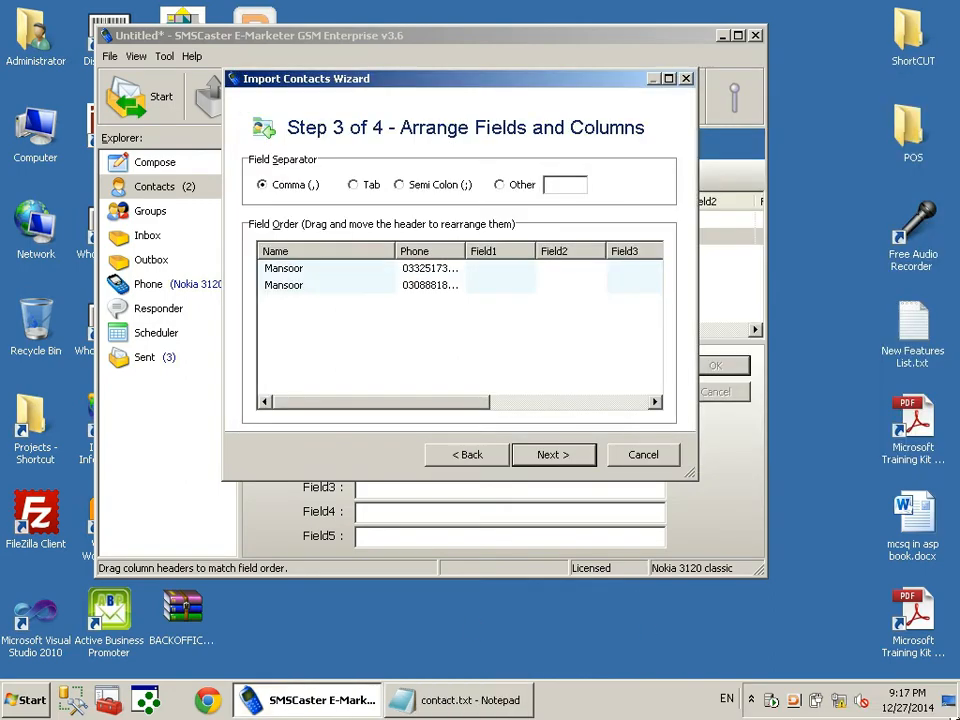
{"action": "left_click", "coordinate": [948, 703]}
{"action": "double_click", "coordinate": [402, 322]}
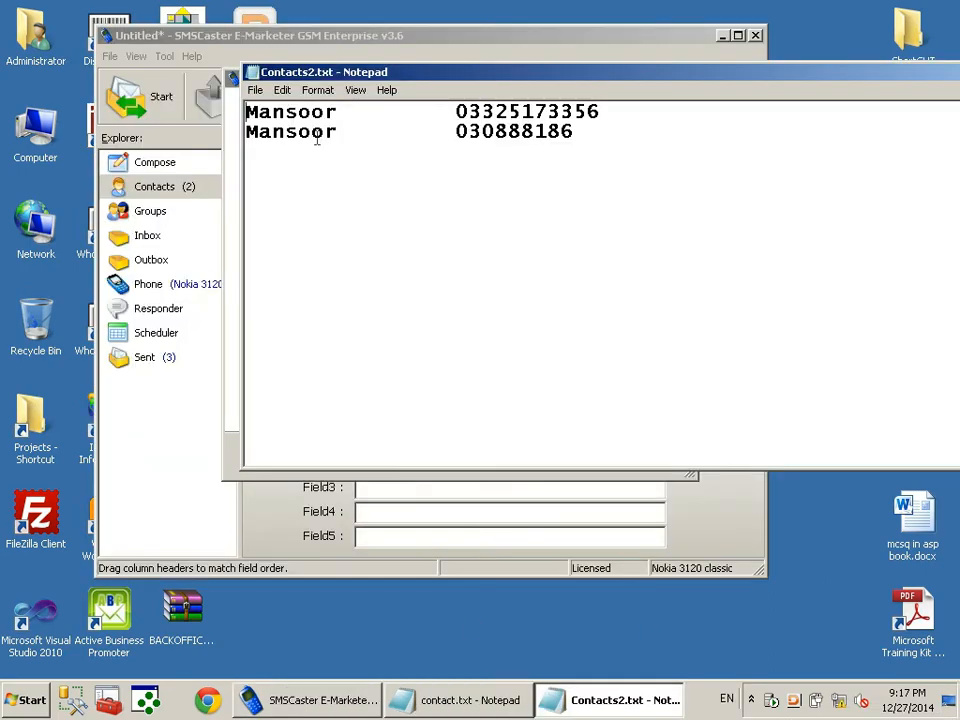
{"action": "right_click", "coordinate": [710, 75]}
{"action": "left_click", "coordinate": [745, 185]}
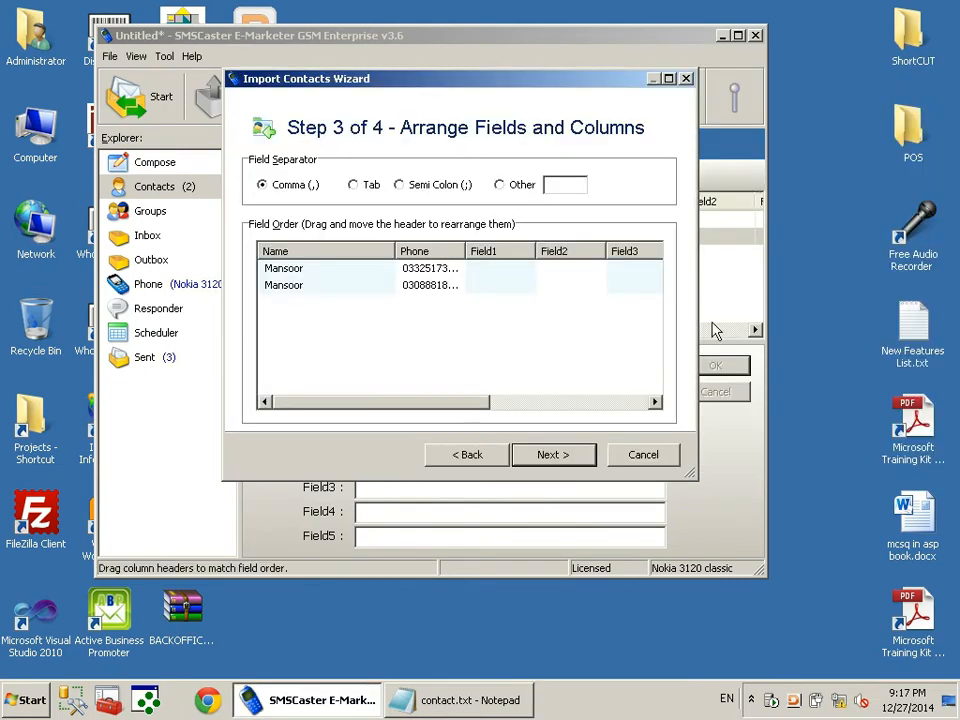
Reload the import wizard with Contacts2.txt and set the field separator to Tab
{"action": "left_click", "coordinate": [489, 456]}
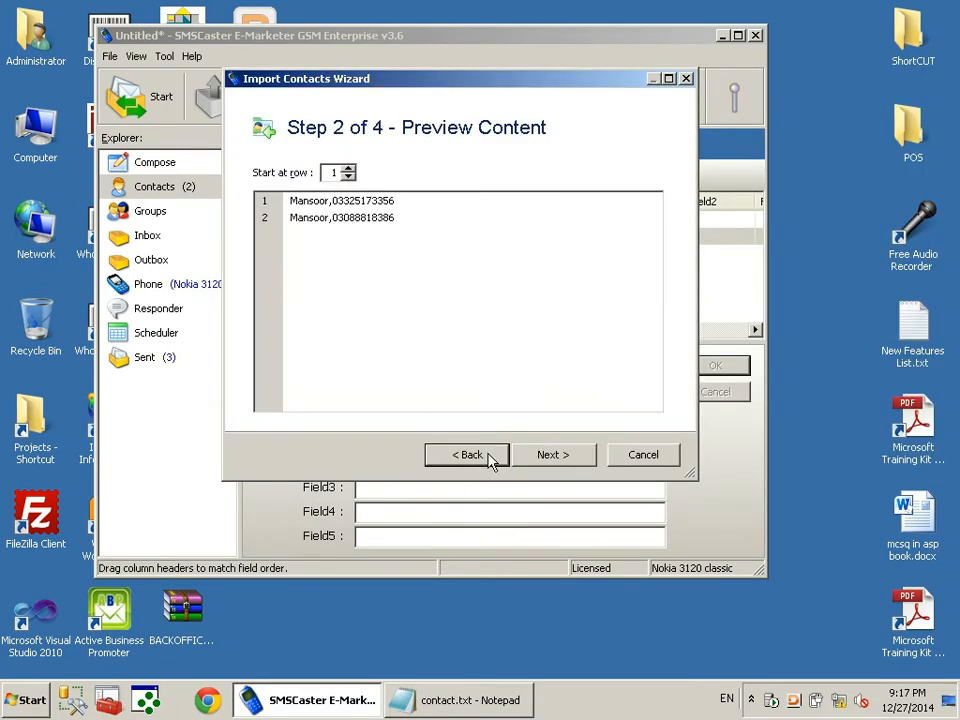
{"action": "left_click", "coordinate": [466, 455]}
{"action": "left_click", "coordinate": [616, 224]}
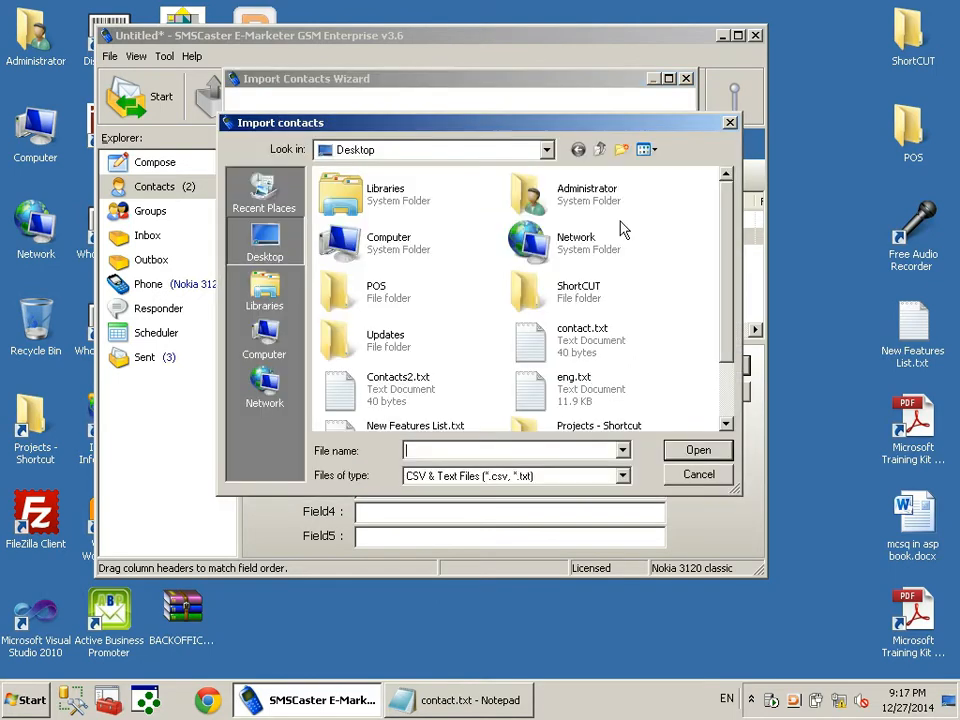
{"action": "double_click", "coordinate": [390, 390]}
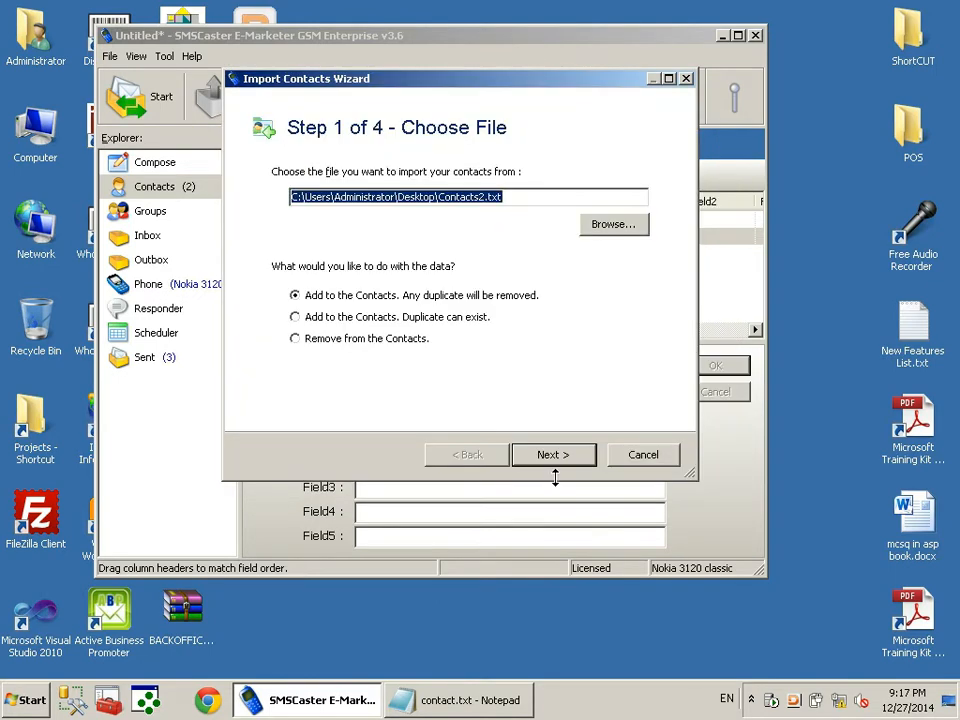
{"action": "left_click", "coordinate": [560, 455]}
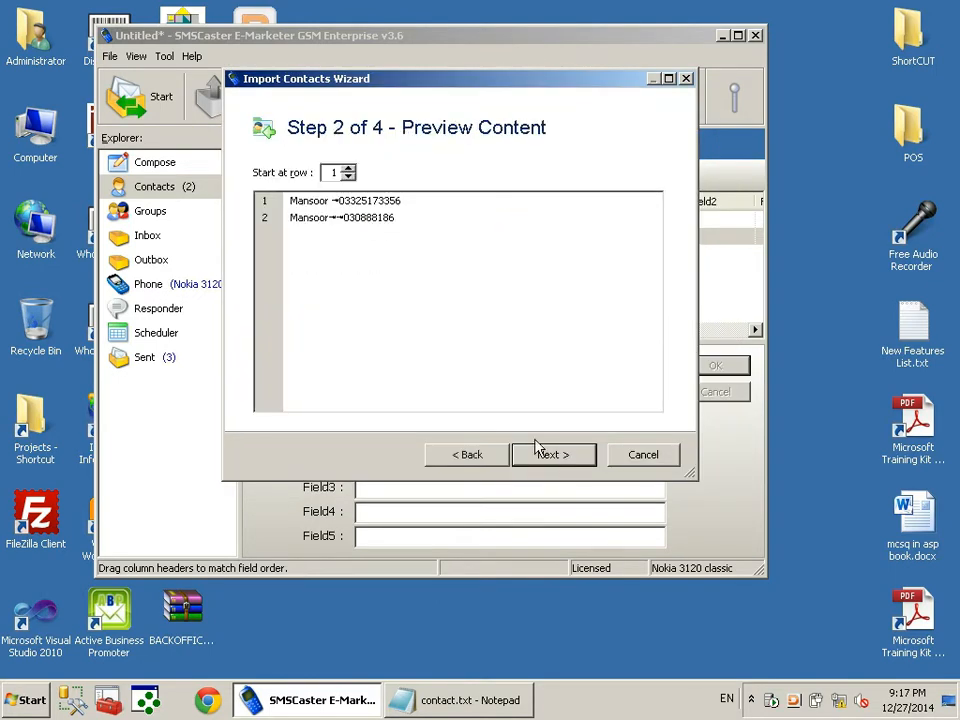
{"action": "left_click", "coordinate": [553, 455]}
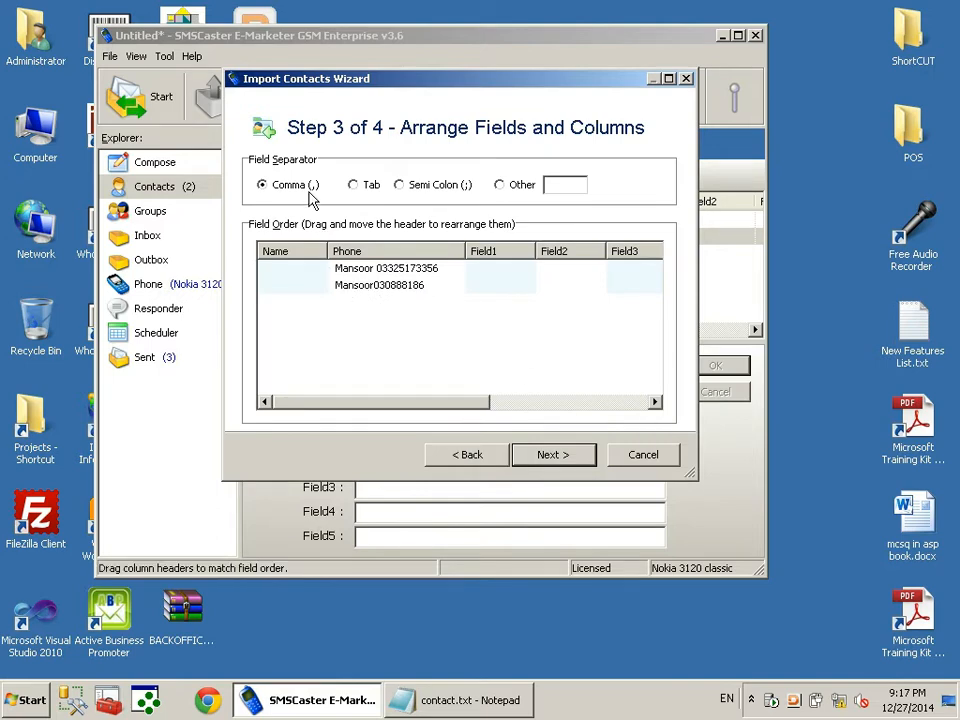
{"action": "left_click", "coordinate": [368, 188]}
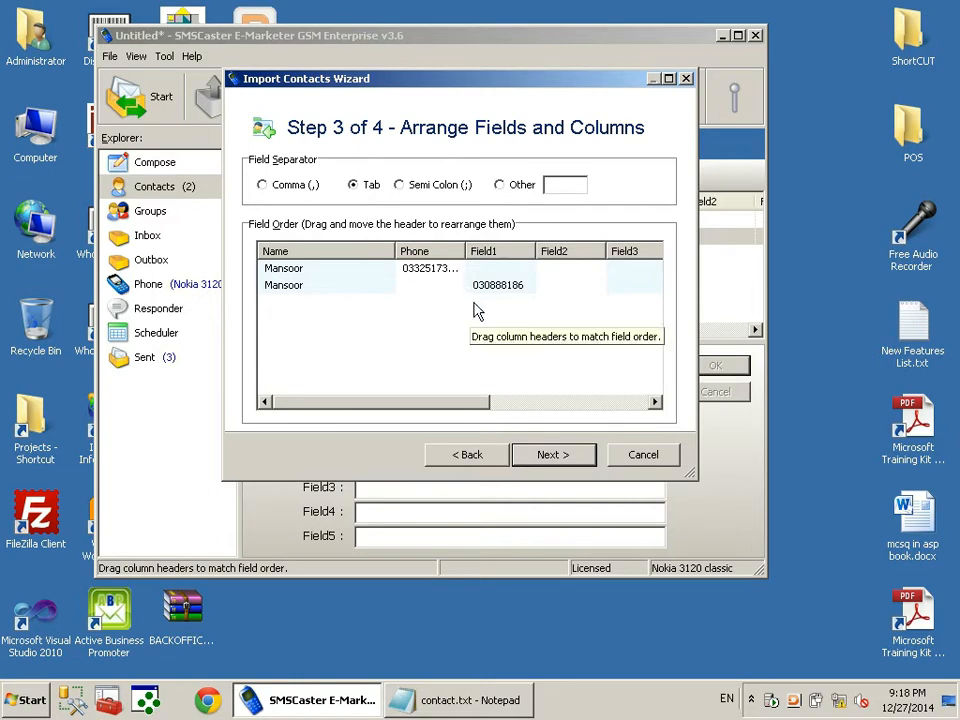
Cancel the contact import wizard and close contact.txt in Notepad
{"action": "left_click", "coordinate": [646, 456]}
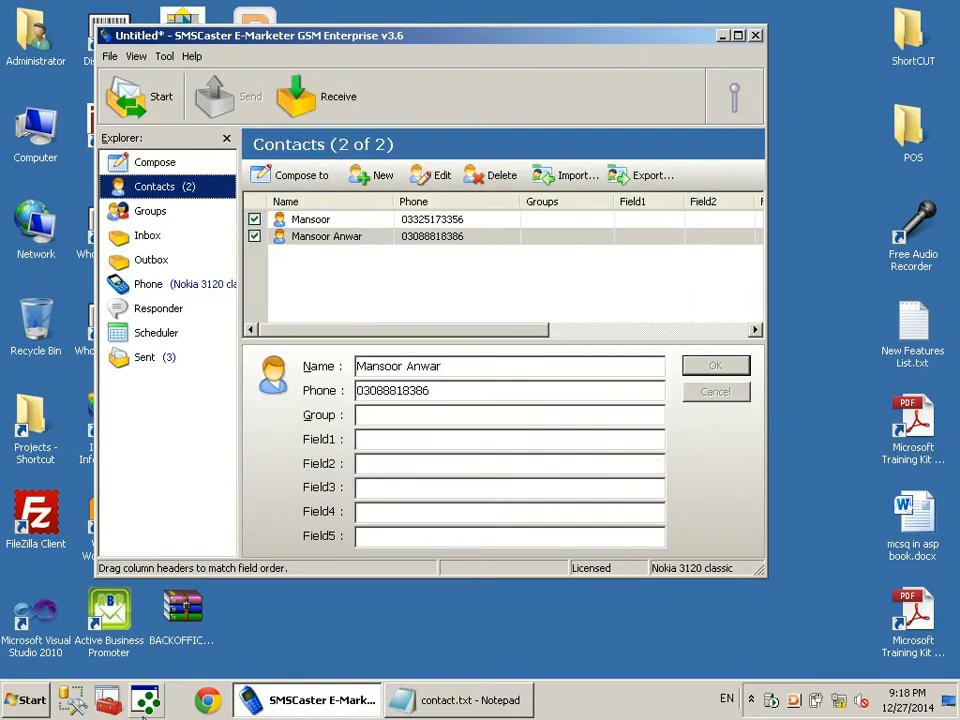
{"action": "left_click", "coordinate": [439, 703]}
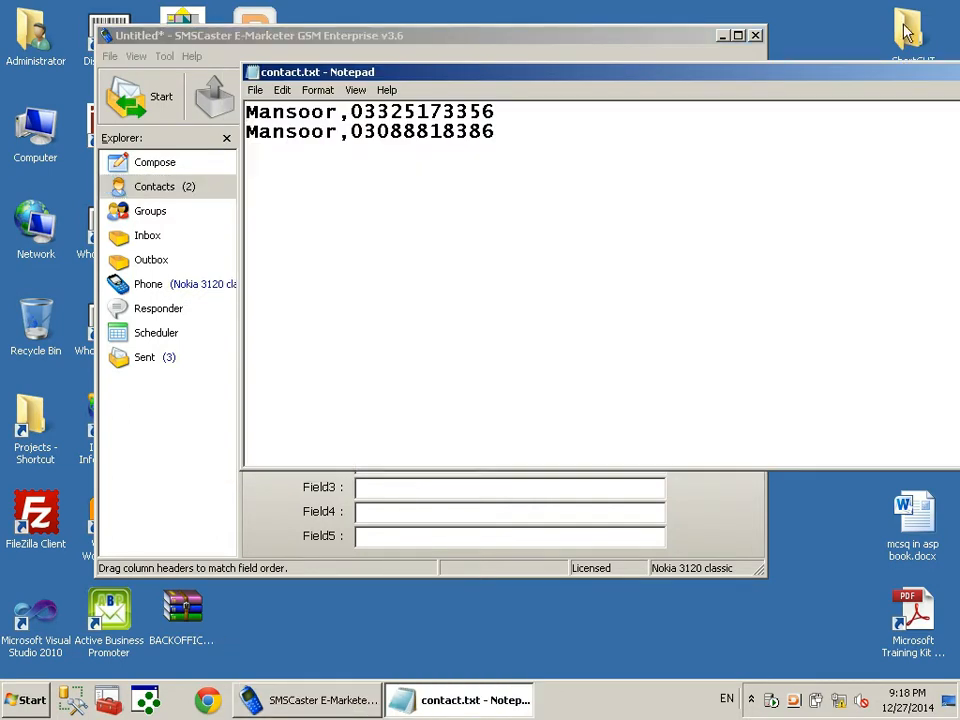
{"action": "right_click", "coordinate": [671, 77]}
{"action": "left_click", "coordinate": [726, 182]}
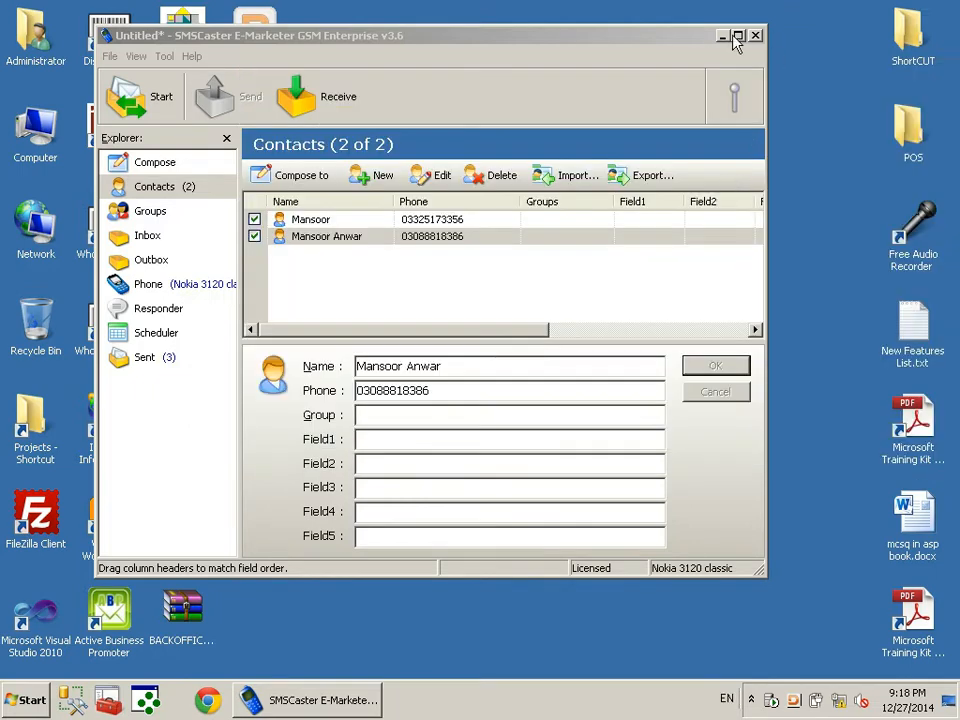
Open Contacts2.txt from the desktop, delete the extra spaces on both lines, and close without saving
{"action": "left_click", "coordinate": [907, 700]}
{"action": "left_click", "coordinate": [948, 710]}
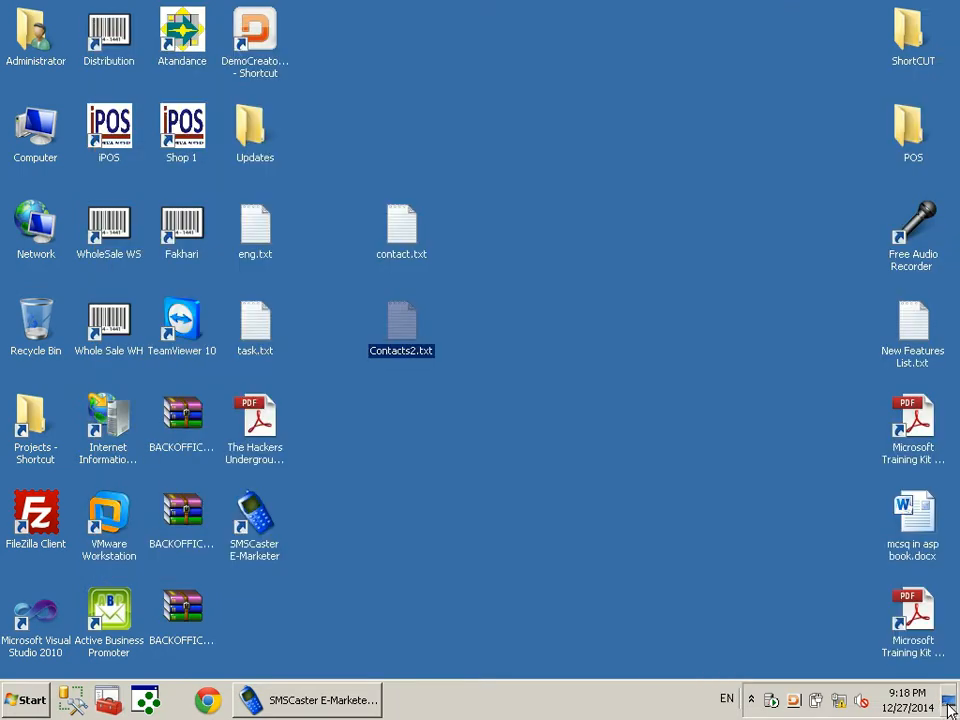
{"action": "double_click", "coordinate": [396, 325]}
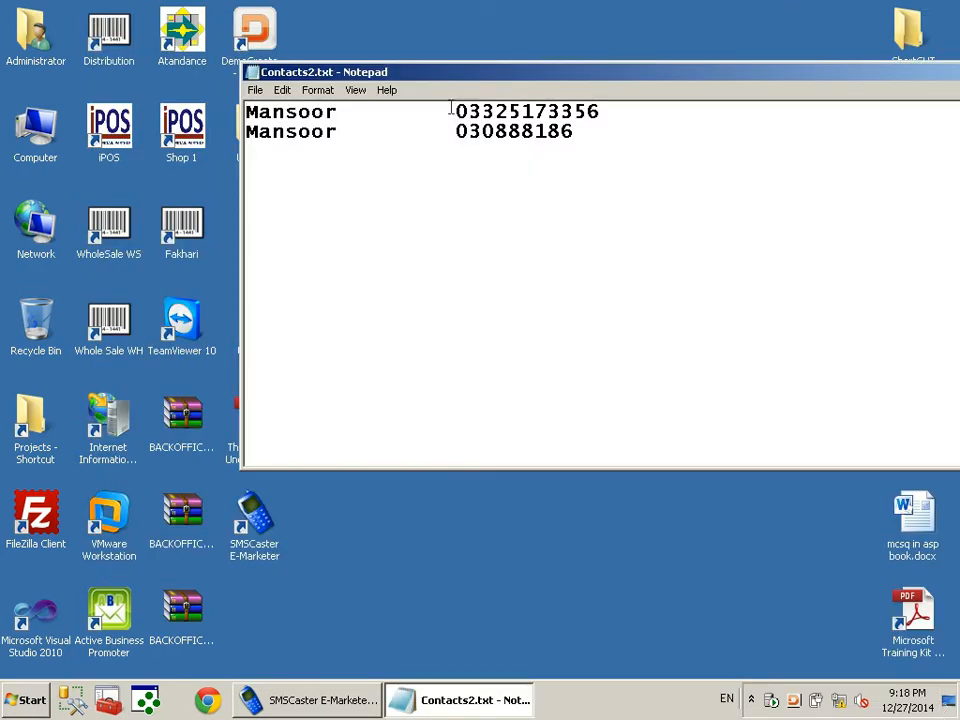
{"action": "key", "text": "BackSpace"}
{"action": "key", "text": "BackSpace"}
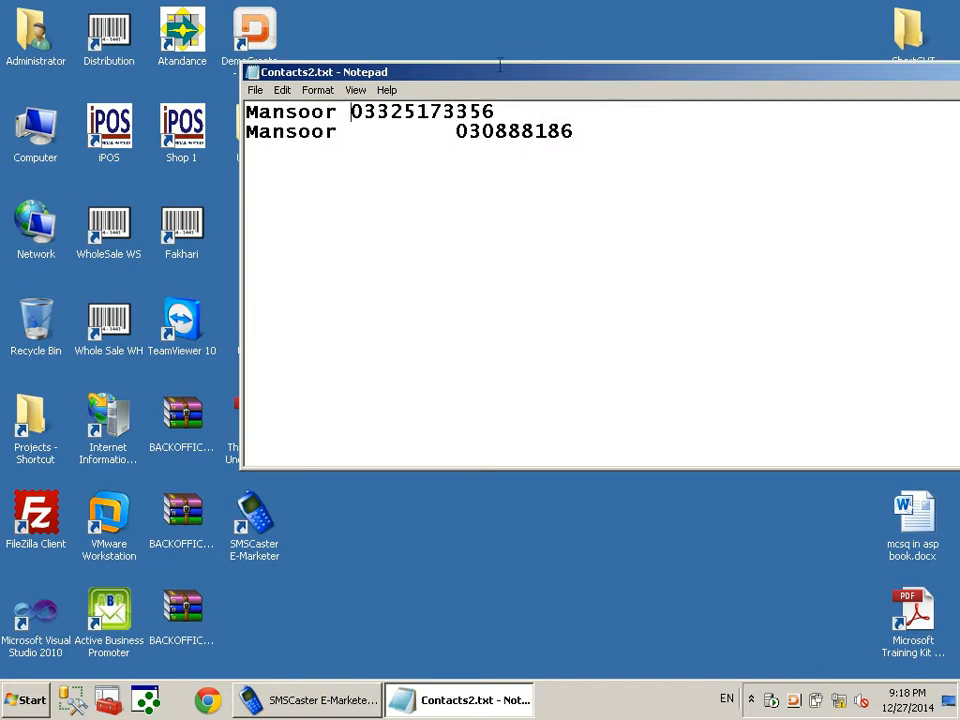
{"action": "key", "text": "BackSpace"}
{"action": "key", "text": "BackSpace"}
{"action": "key", "text": "BackSpace"}
{"action": "key", "text": "BackSpace"}
{"action": "key", "text": "BackSpace"}
{"action": "key", "text": "BackSpace"}
{"action": "key", "text": "BackSpace"}
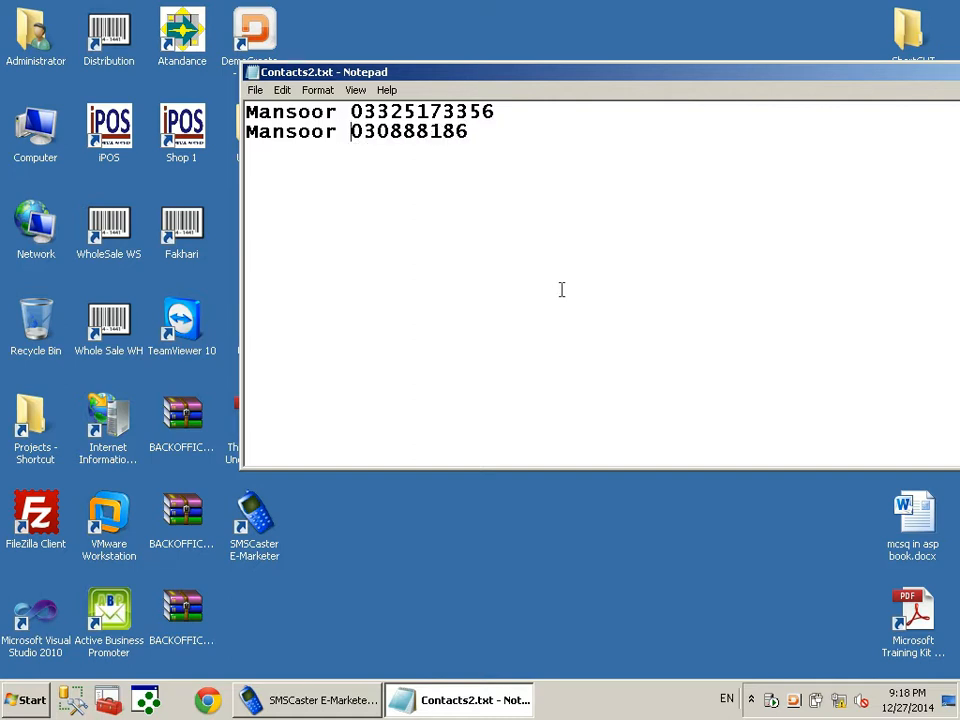
{"action": "right_click", "coordinate": [508, 71]}
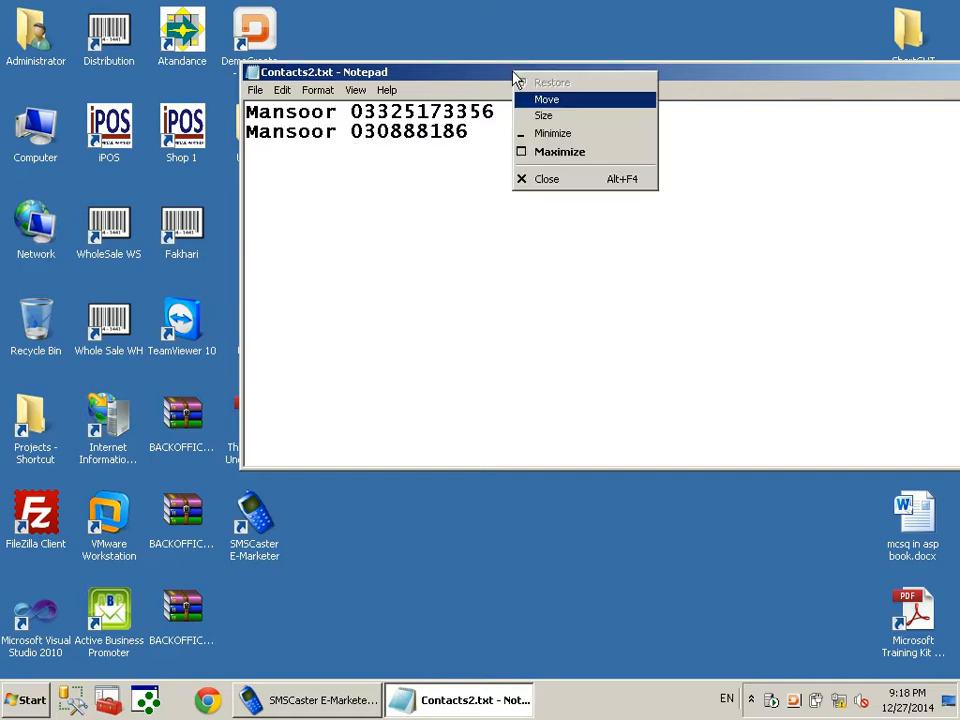
{"action": "left_click", "coordinate": [547, 178]}
{"action": "key", "text": "n"}
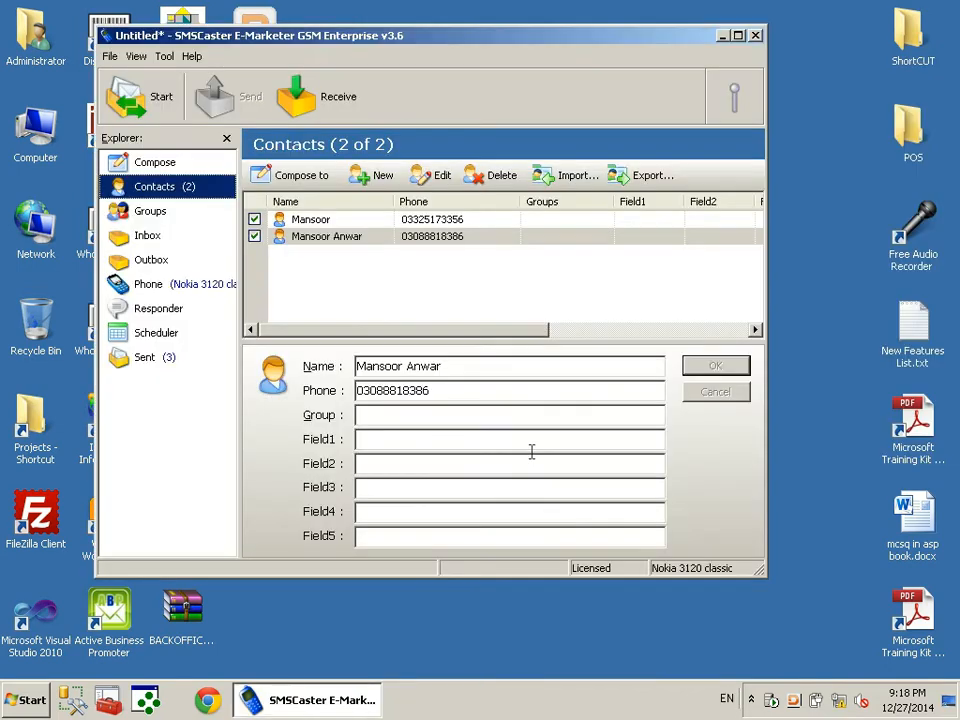
Start a contact import, preview the Name and Phone columns, and widen the Phone column
{"action": "left_click", "coordinate": [577, 176]}
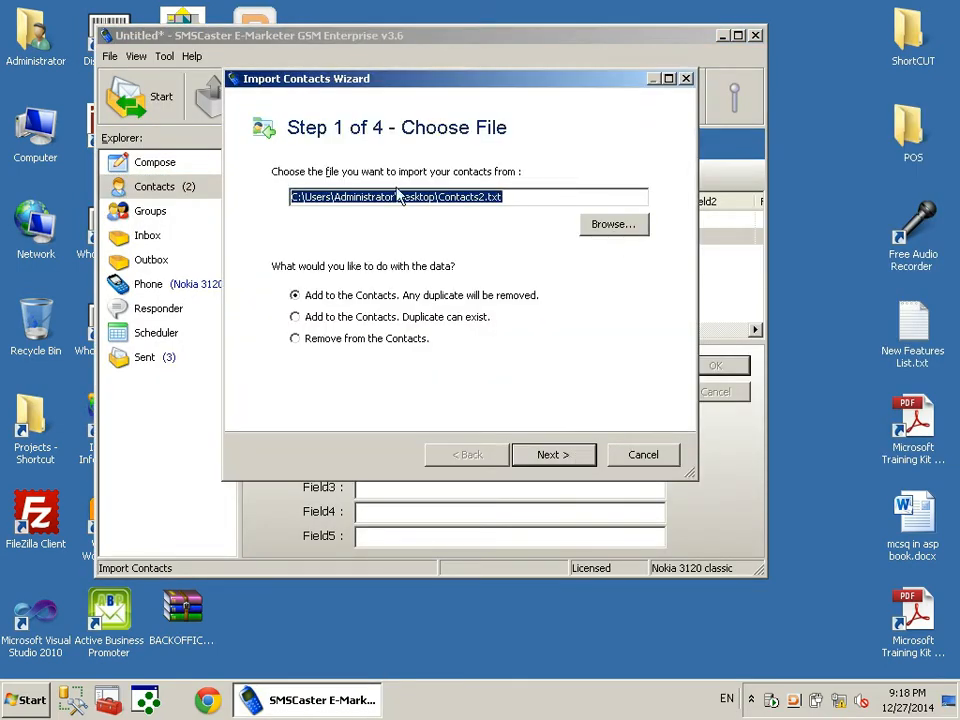
{"action": "left_click", "coordinate": [566, 458]}
{"action": "left_click", "coordinate": [561, 453]}
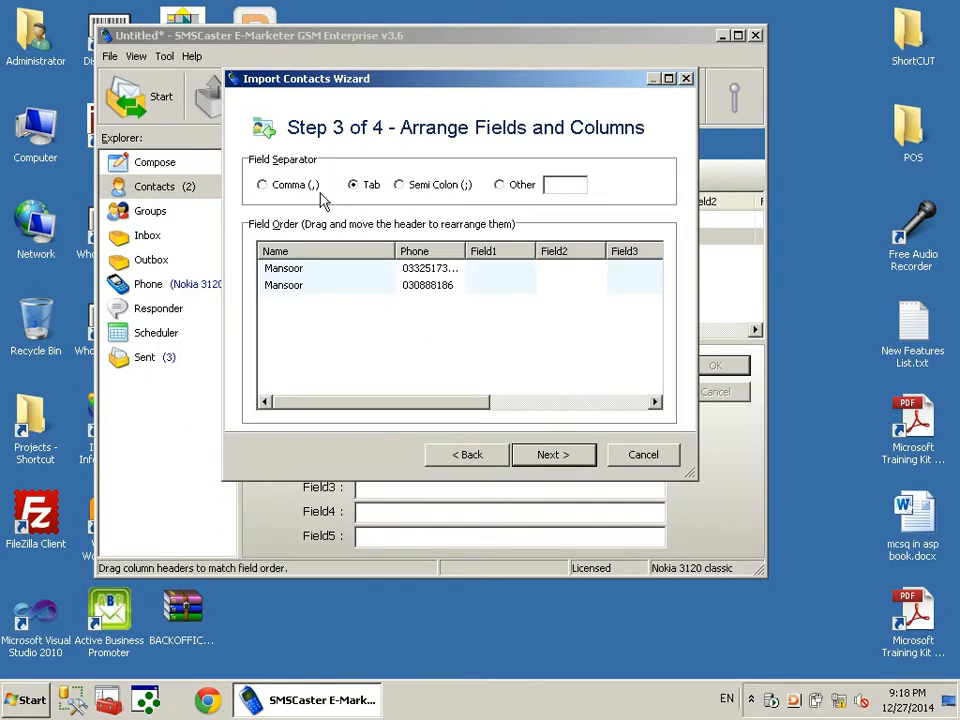
{"action": "double_click", "coordinate": [465, 251]}
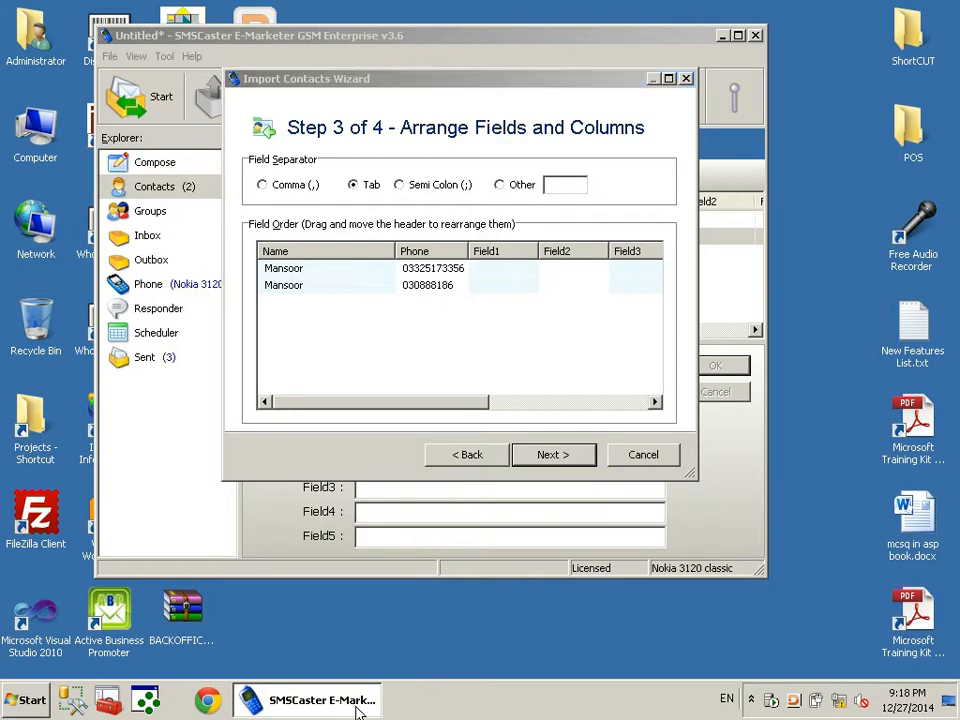
{"action": "right_click", "coordinate": [558, 694]}
{"action": "key", "text": "Escape"}
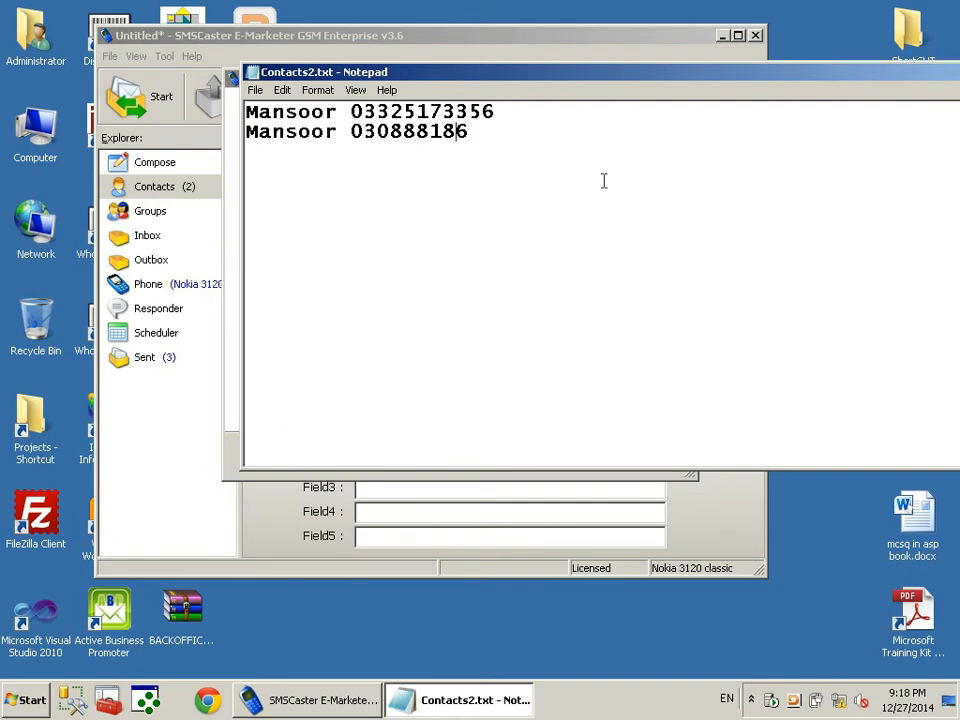
Correct the phone number in Contacts2.txt by adding 38, and save the file
{"action": "type", "text": "38"}
{"action": "right_click", "coordinate": [583, 80]}
{"action": "left_click", "coordinate": [608, 180]}
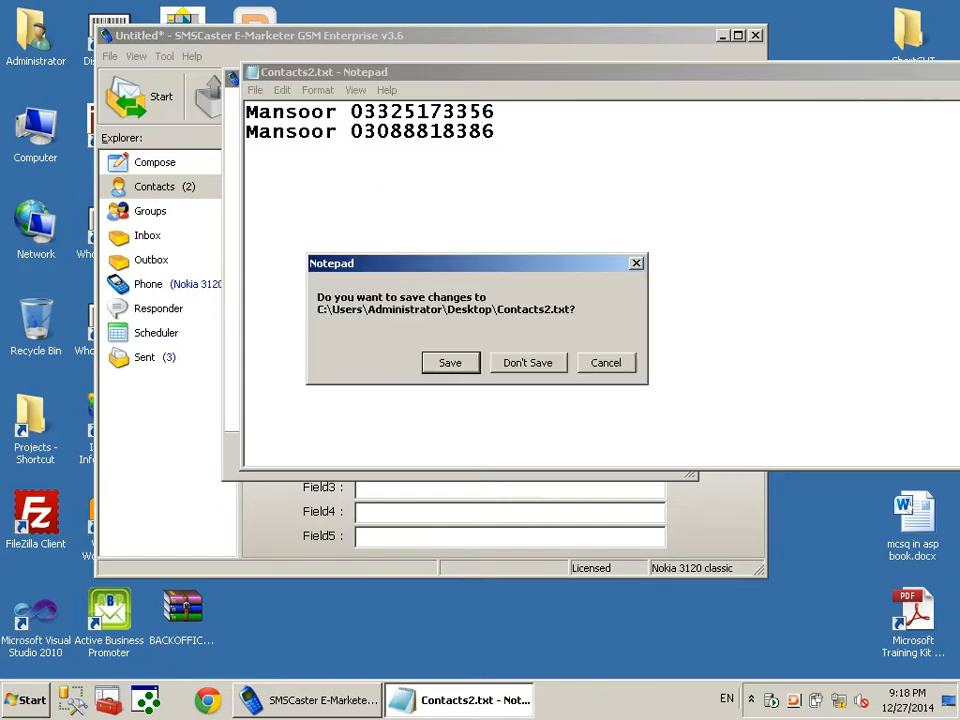
{"action": "left_click", "coordinate": [450, 363]}
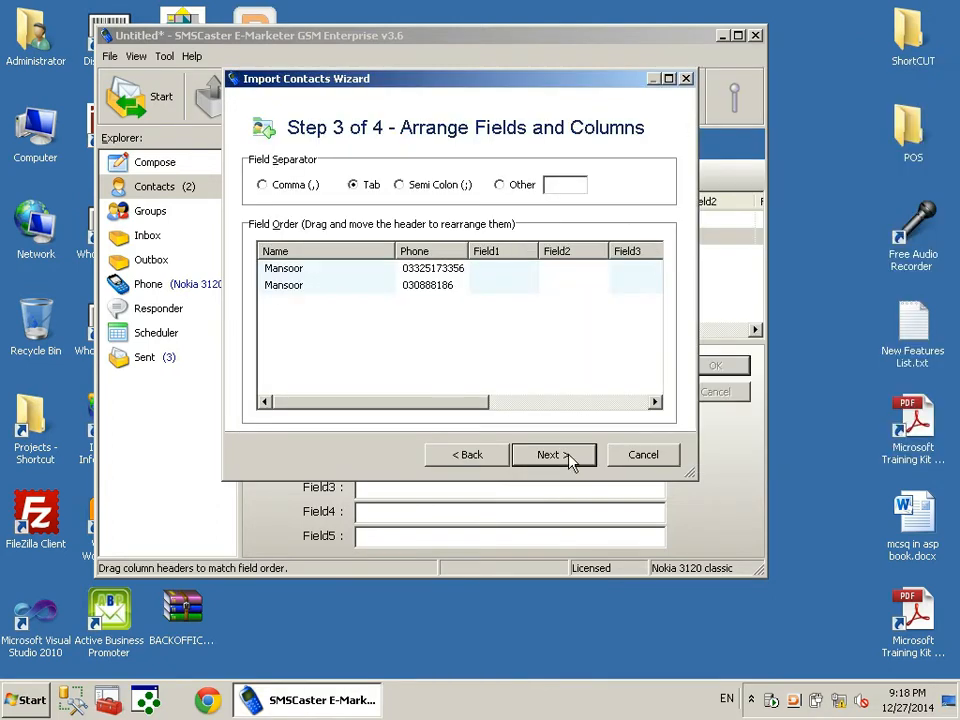
Step back in the import wizard and choose Contacts2.txt as the import file
{"action": "left_click", "coordinate": [458, 460]}
{"action": "left_click", "coordinate": [457, 461]}
{"action": "left_click", "coordinate": [617, 230]}
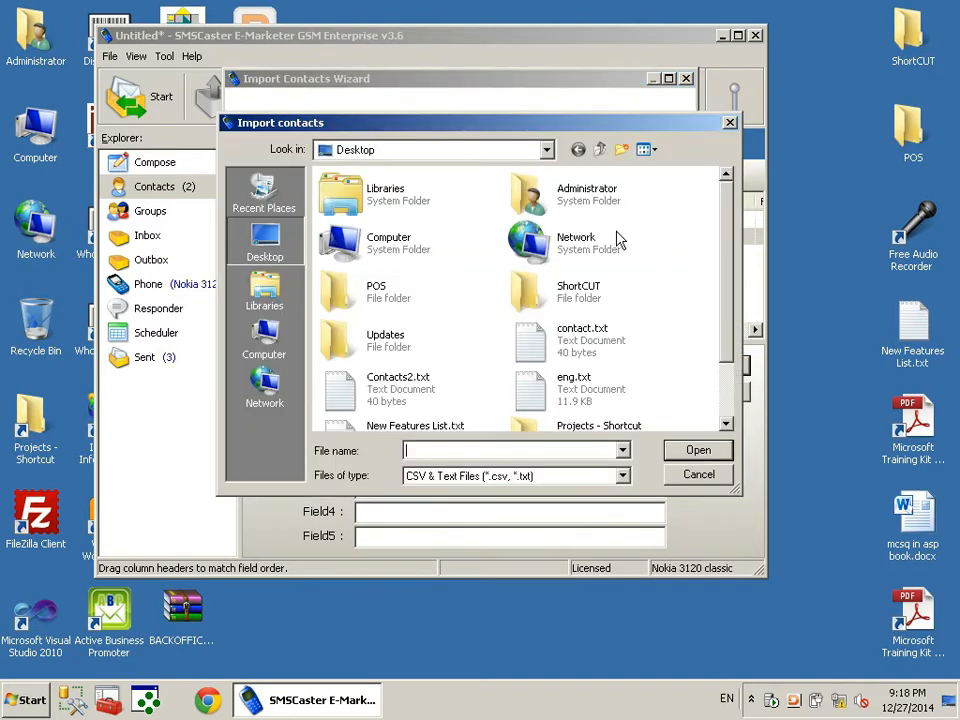
{"action": "double_click", "coordinate": [405, 396]}
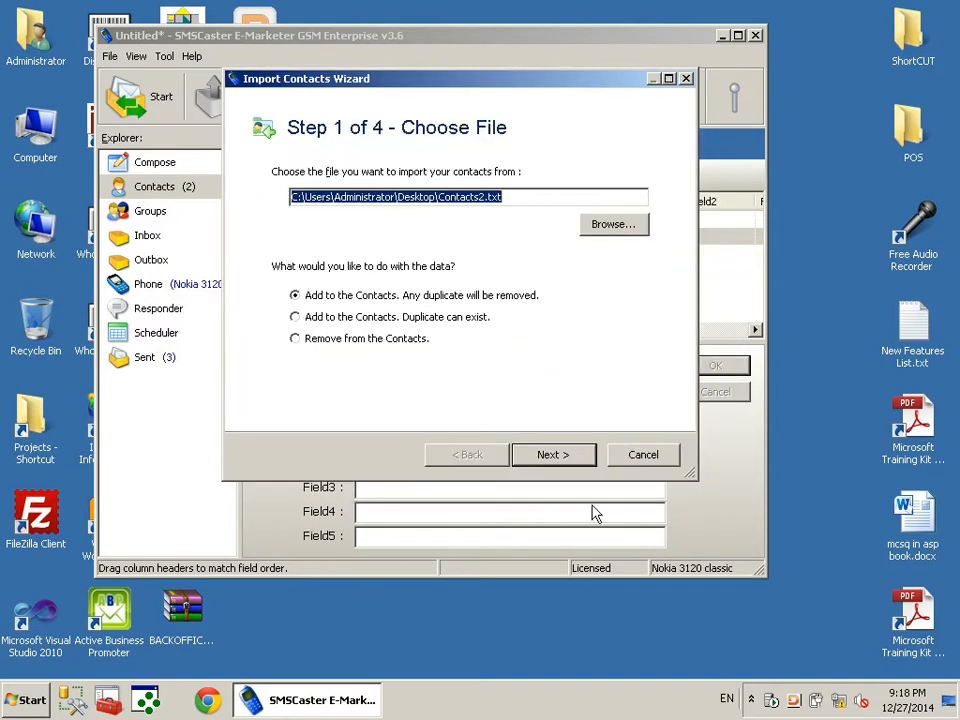
{"action": "left_click", "coordinate": [583, 459]}
{"action": "left_click", "coordinate": [584, 462]}
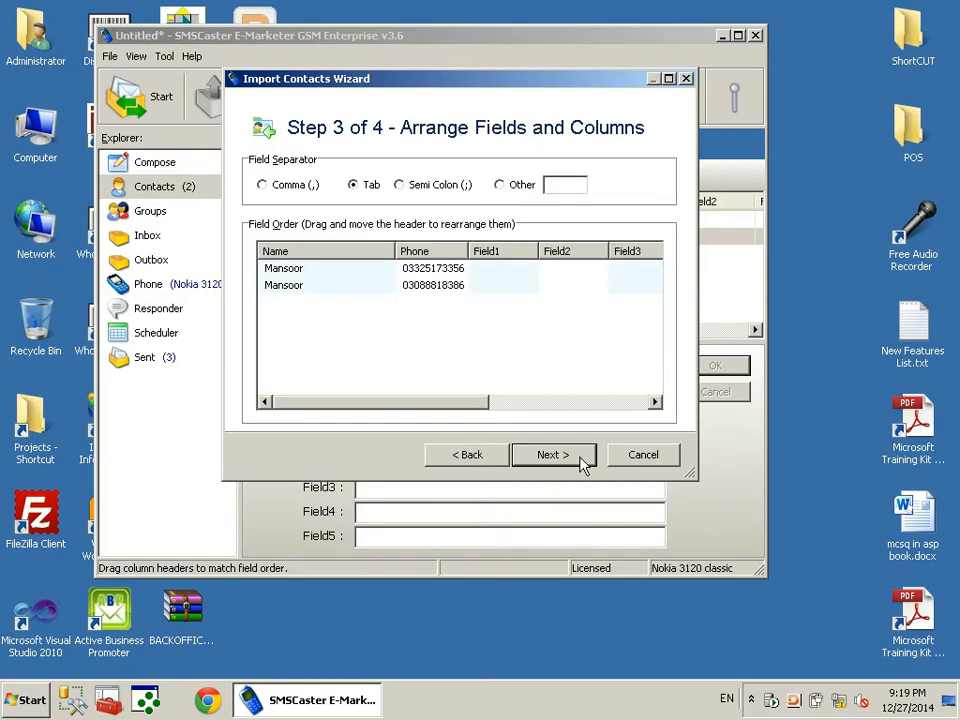
{"action": "left_click", "coordinate": [484, 466]}
{"action": "left_click", "coordinate": [478, 467]}
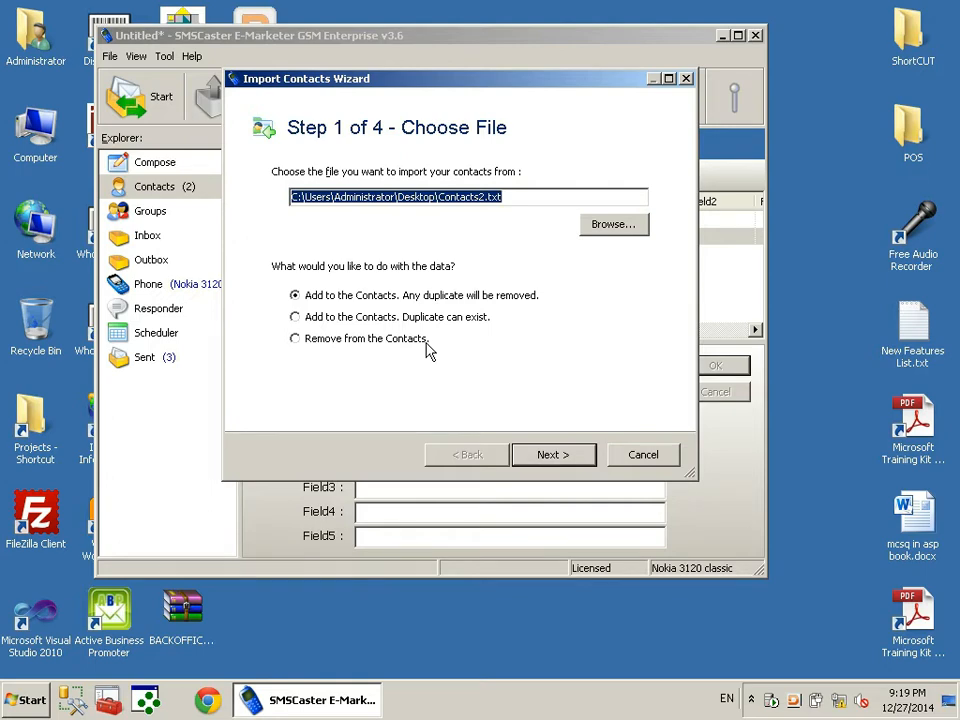
Run the import through to completion, removing 2 duplicates, and close the wizard
{"action": "left_click", "coordinate": [558, 458]}
{"action": "left_click", "coordinate": [558, 458]}
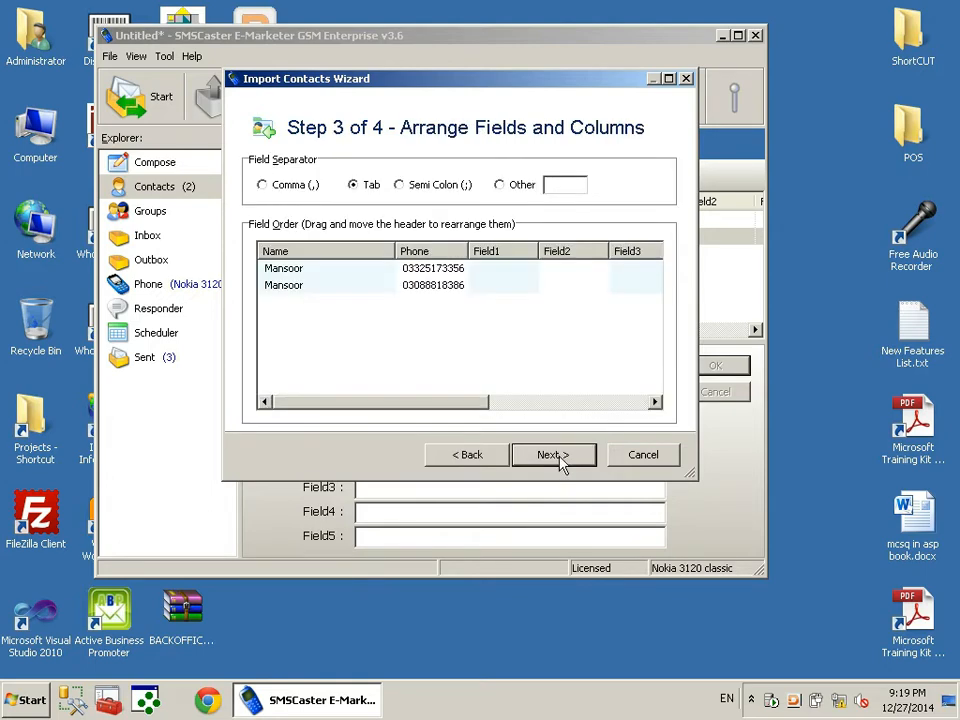
{"action": "left_click", "coordinate": [556, 458]}
{"action": "left_click", "coordinate": [556, 458]}
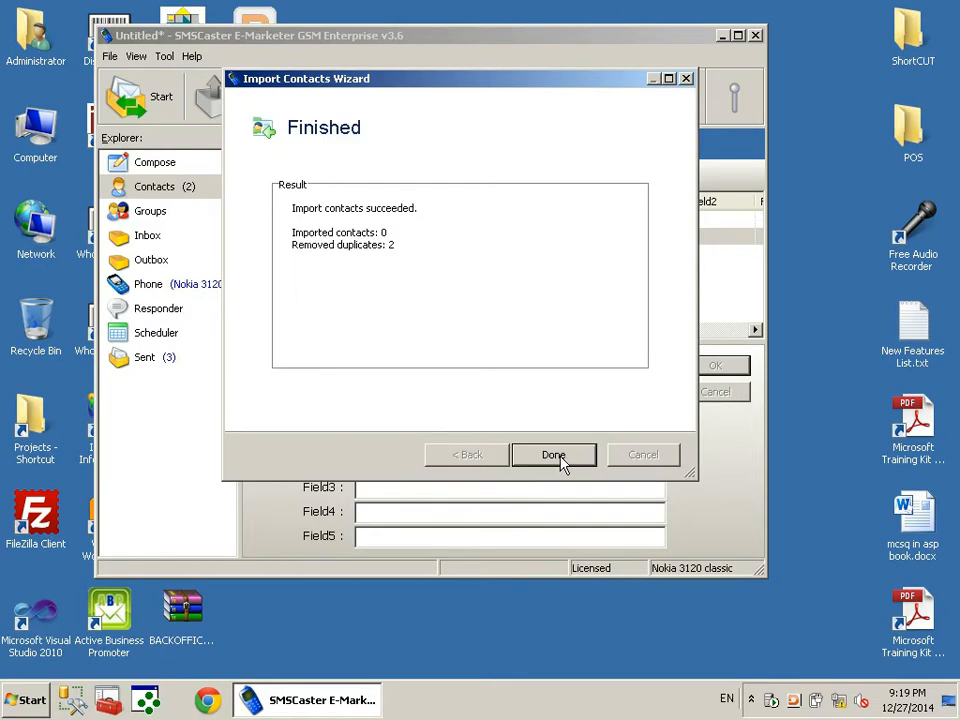
{"action": "left_click", "coordinate": [553, 455]}
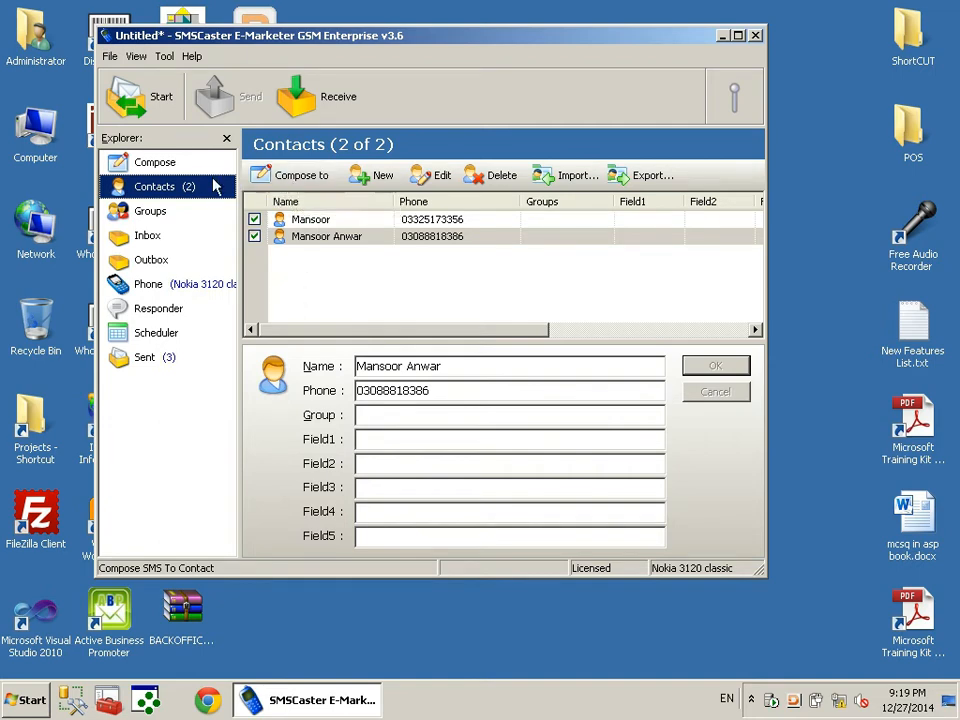
Check Compose's recipient group list keeps All Contacts, then return to the contacts list
{"action": "left_click", "coordinate": [182, 167]}
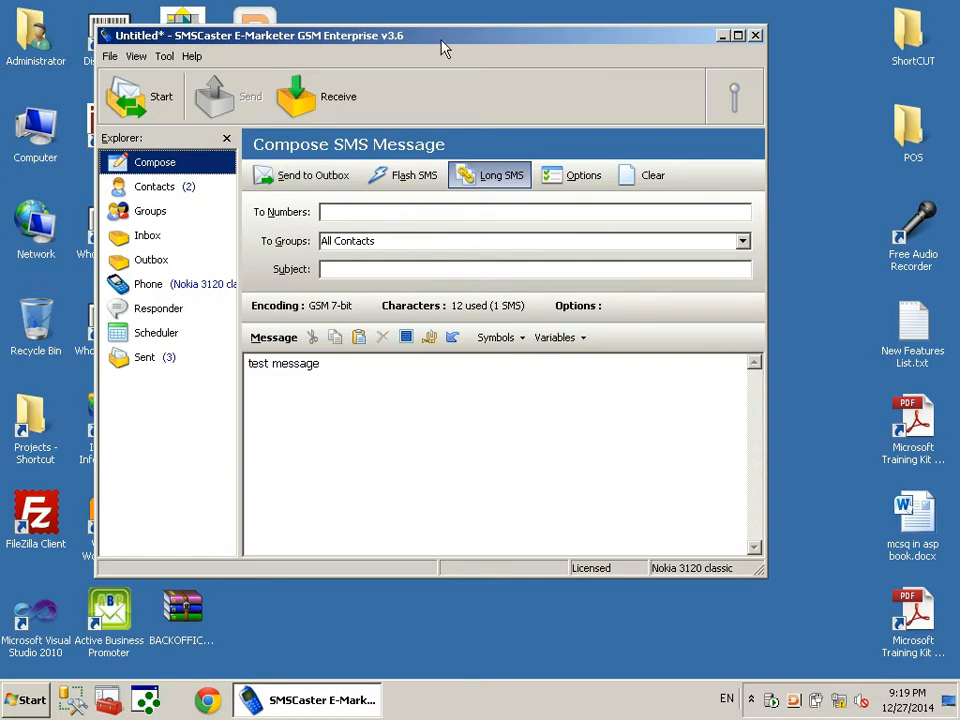
{"action": "left_click", "coordinate": [742, 241]}
{"action": "left_click", "coordinate": [748, 242]}
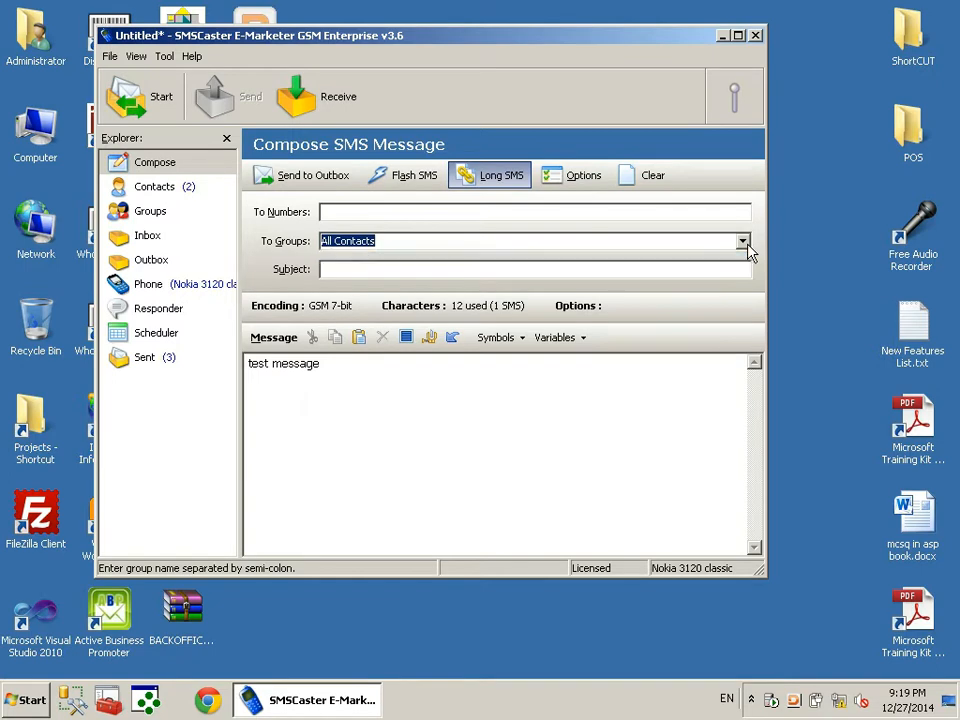
{"action": "left_click", "coordinate": [155, 186]}
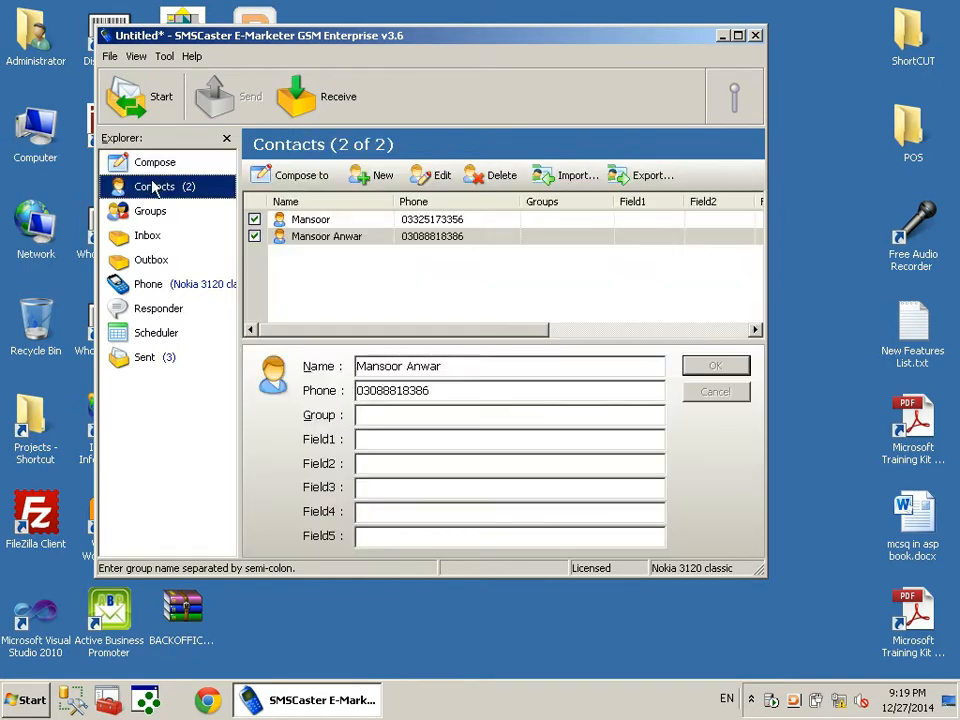
Delete both existing contacts, confirming each deletion
{"action": "left_click", "coordinate": [492, 177]}
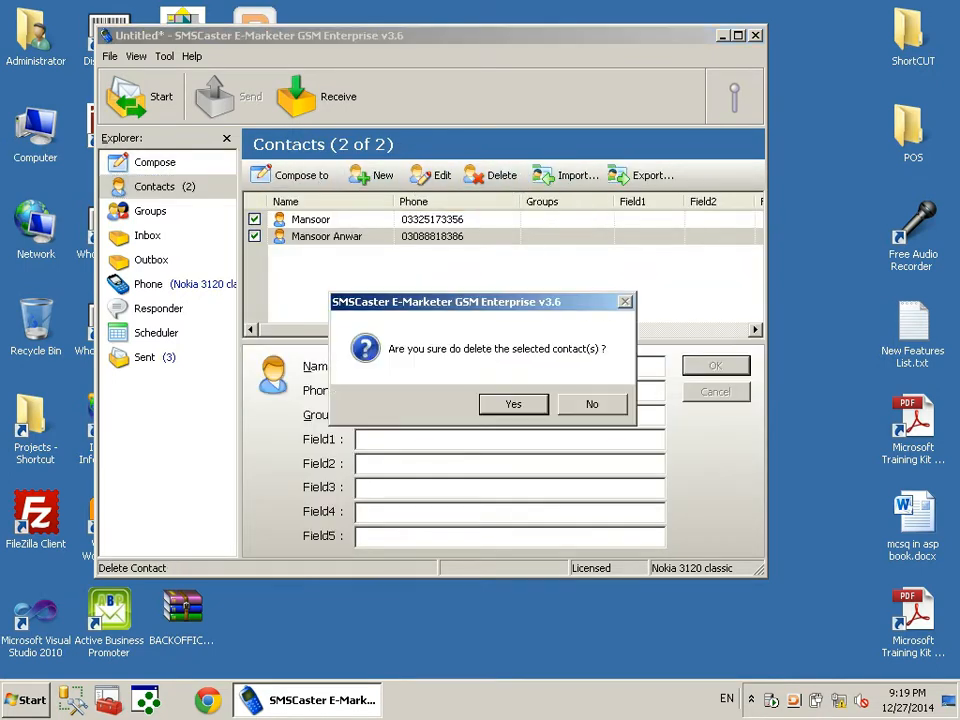
{"action": "left_click", "coordinate": [510, 403]}
{"action": "left_click", "coordinate": [500, 178]}
{"action": "left_click", "coordinate": [513, 403]}
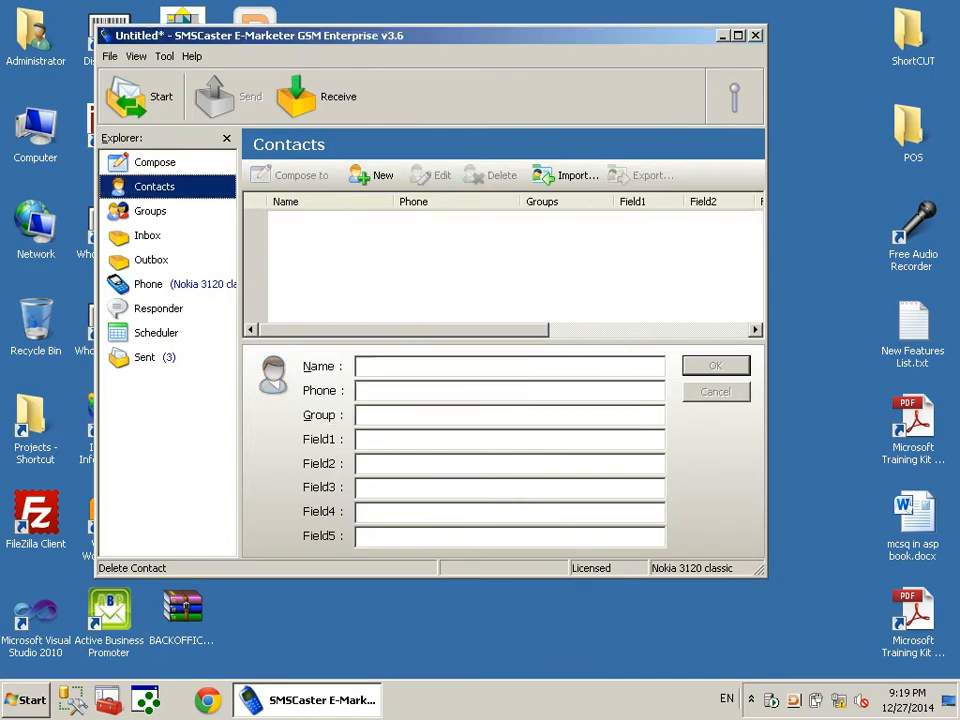
Change the Compose draft to 'test message 2' and return to Contacts
{"action": "left_click", "coordinate": [155, 163]}
{"action": "left_click", "coordinate": [366, 388]}
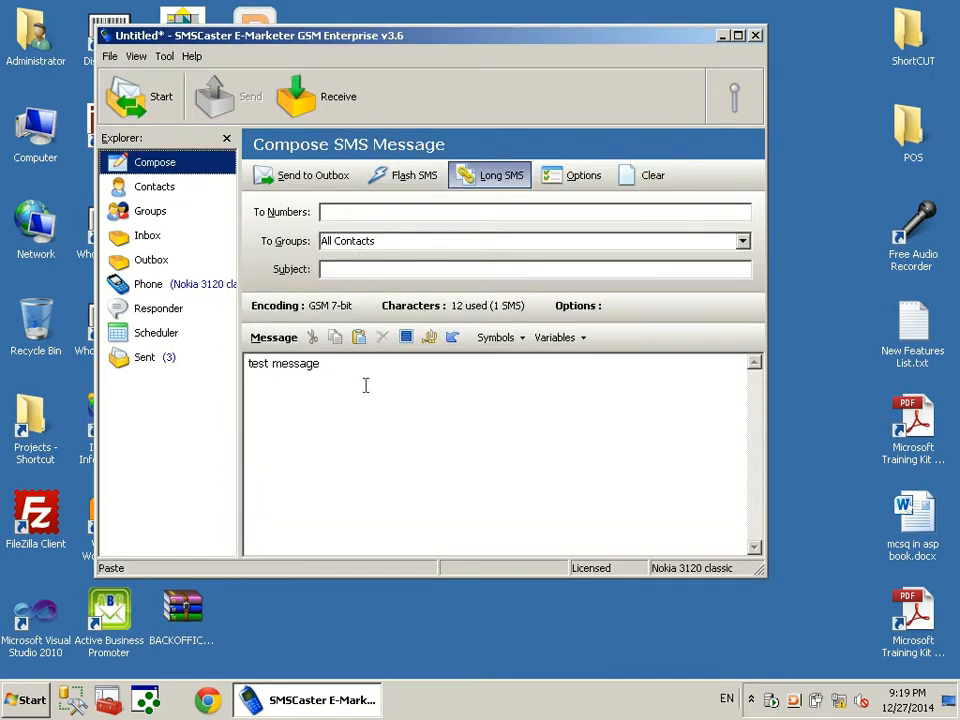
{"action": "type", "text": "2"}
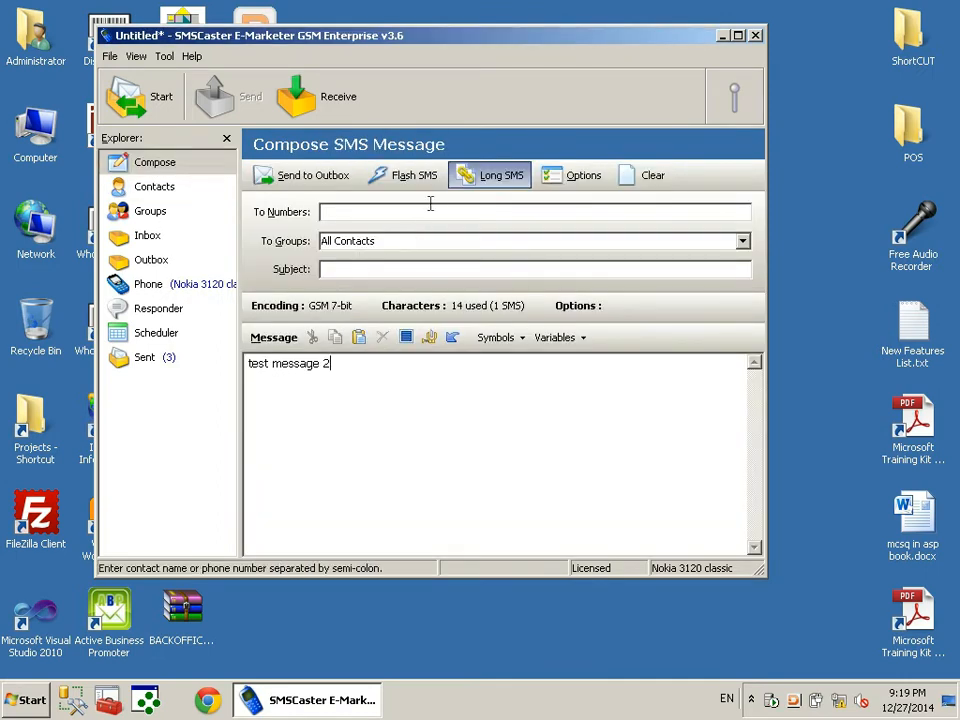
{"action": "left_click", "coordinate": [742, 242]}
{"action": "left_click", "coordinate": [742, 242]}
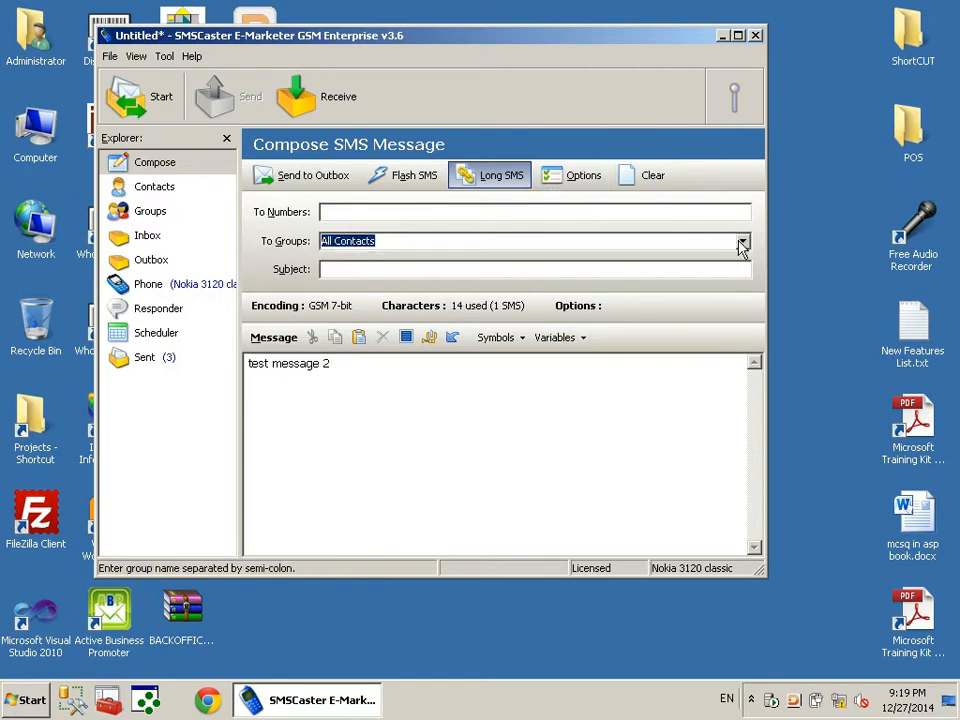
{"action": "left_click", "coordinate": [155, 187]}
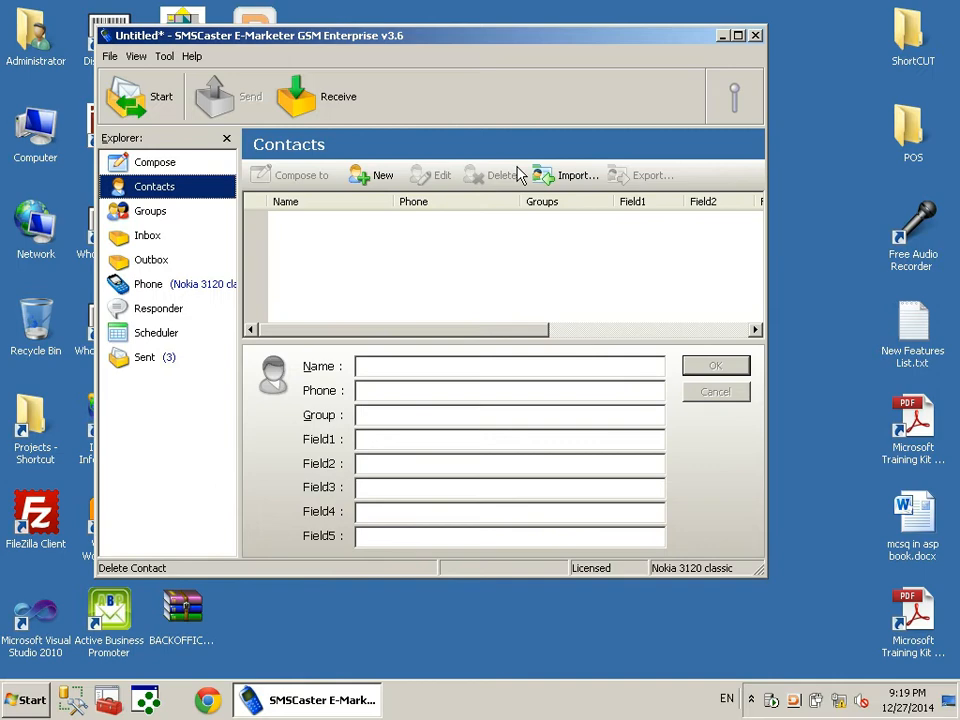
Import the two contacts from the file again and close the finished wizard
{"action": "left_click", "coordinate": [572, 178]}
{"action": "left_click", "coordinate": [549, 466]}
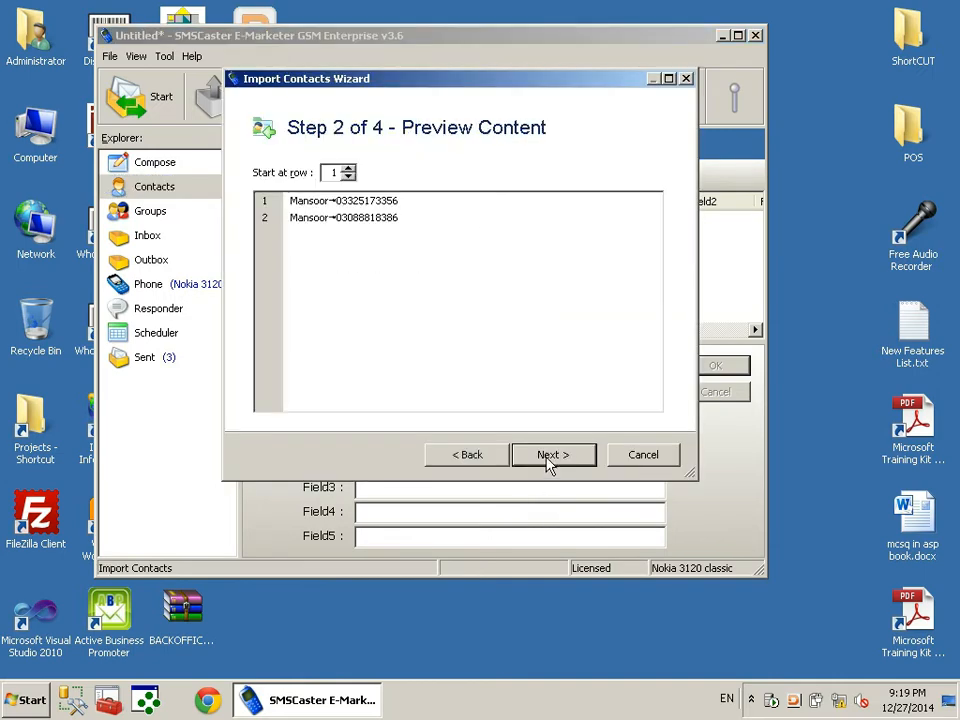
{"action": "left_click", "coordinate": [549, 465]}
{"action": "left_click", "coordinate": [549, 464]}
{"action": "left_click", "coordinate": [551, 456]}
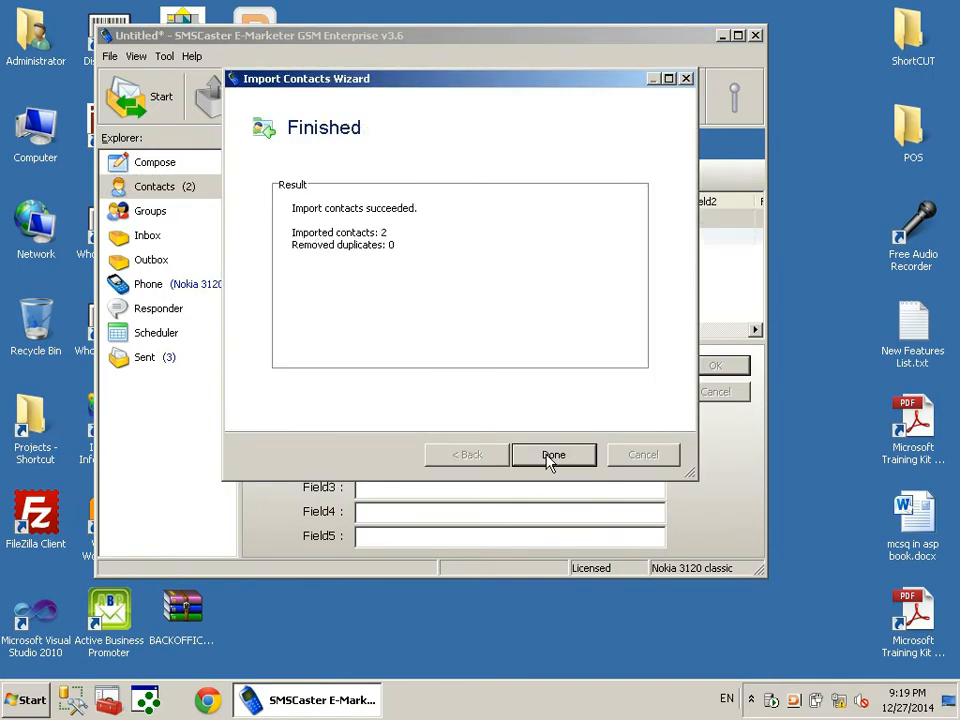
{"action": "left_click", "coordinate": [572, 460]}
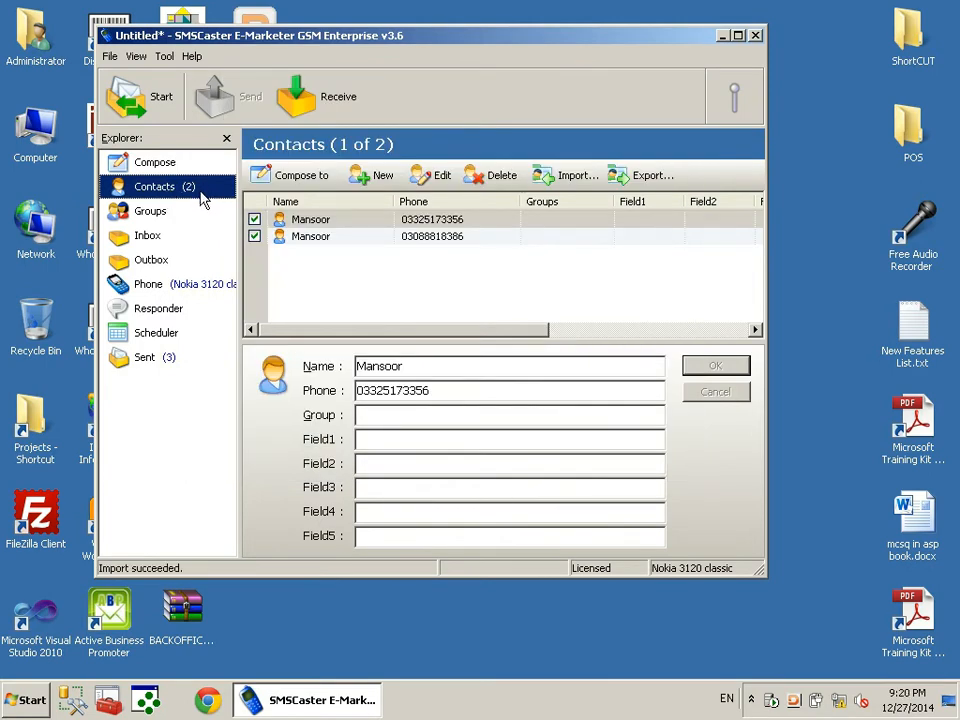
Send 'test message 2' to All Contacts, then check Outbox, Phone and the Sent list
{"action": "left_click", "coordinate": [152, 165]}
{"action": "double_click", "coordinate": [386, 242]}
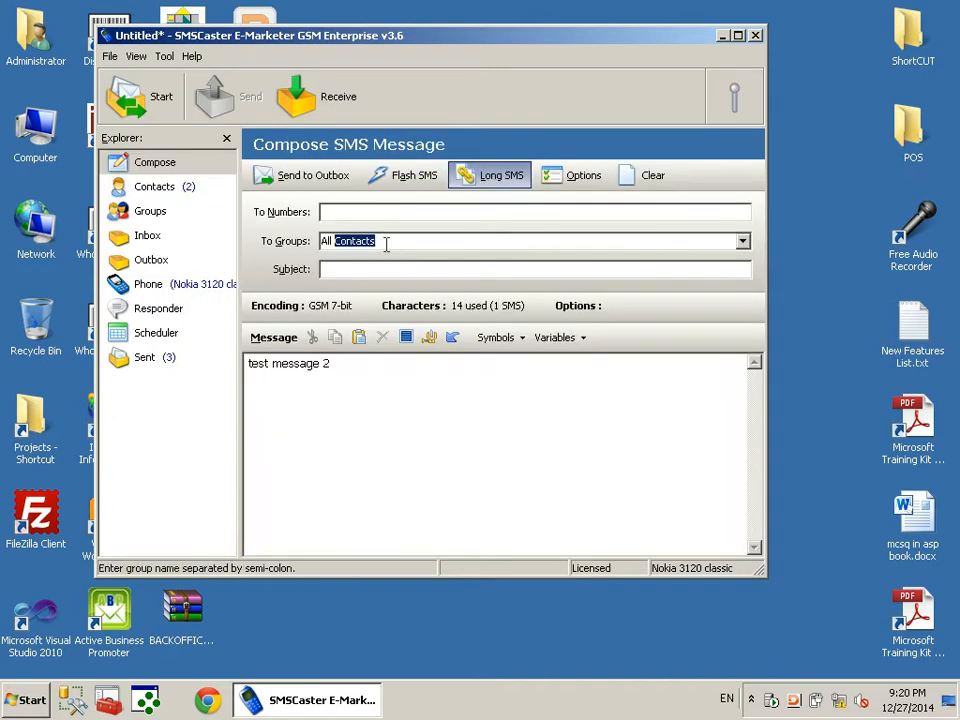
{"action": "left_click", "coordinate": [287, 178]}
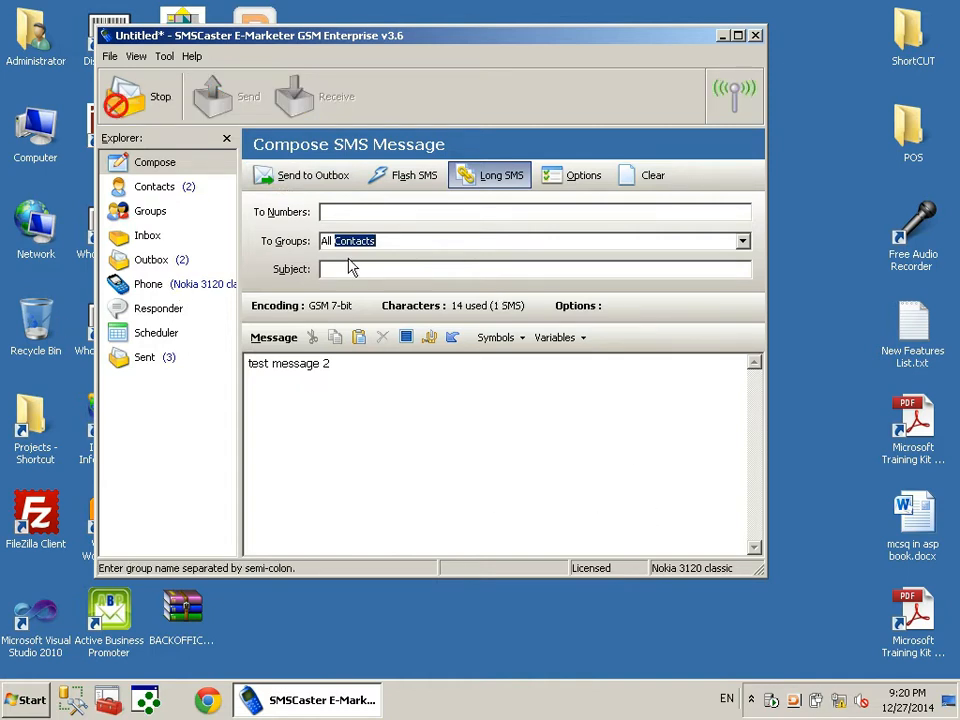
{"action": "left_click", "coordinate": [155, 264]}
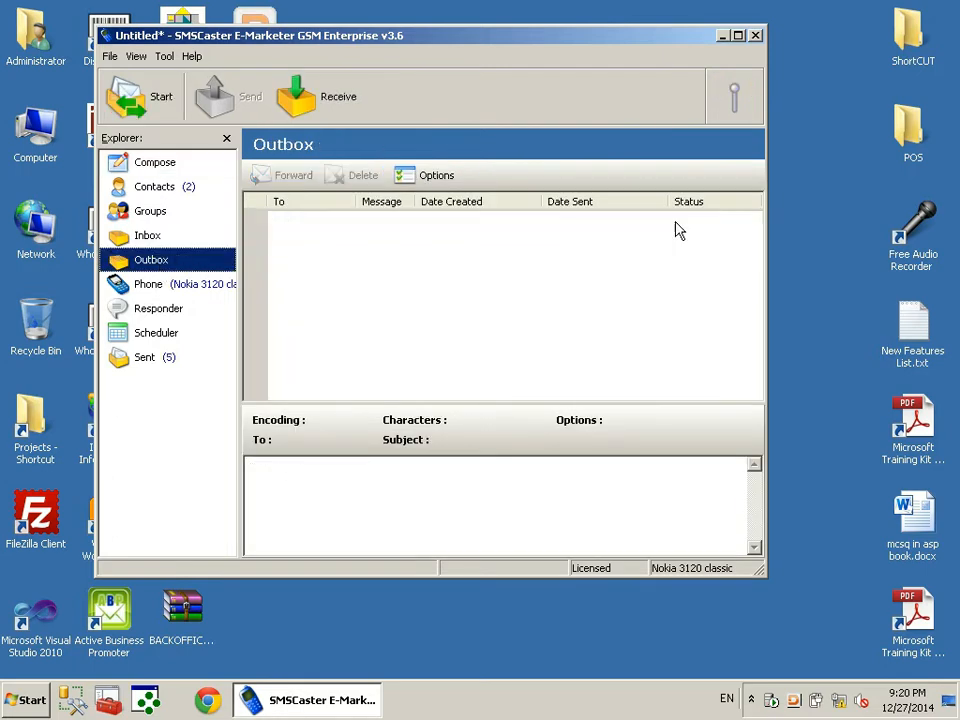
{"action": "left_click", "coordinate": [166, 290]}
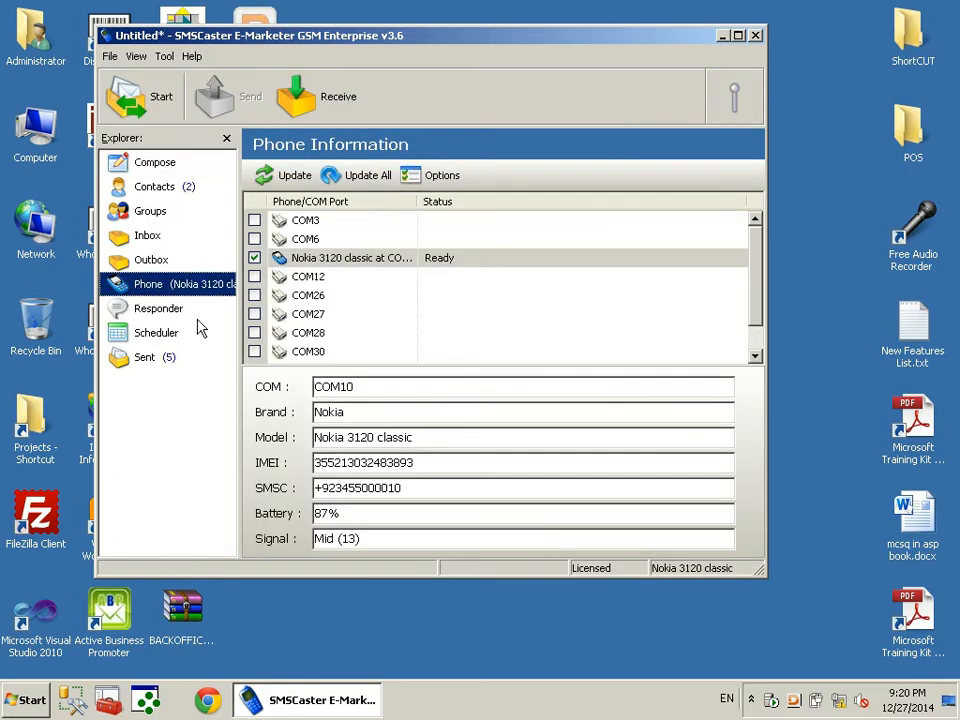
{"action": "left_click", "coordinate": [150, 362]}
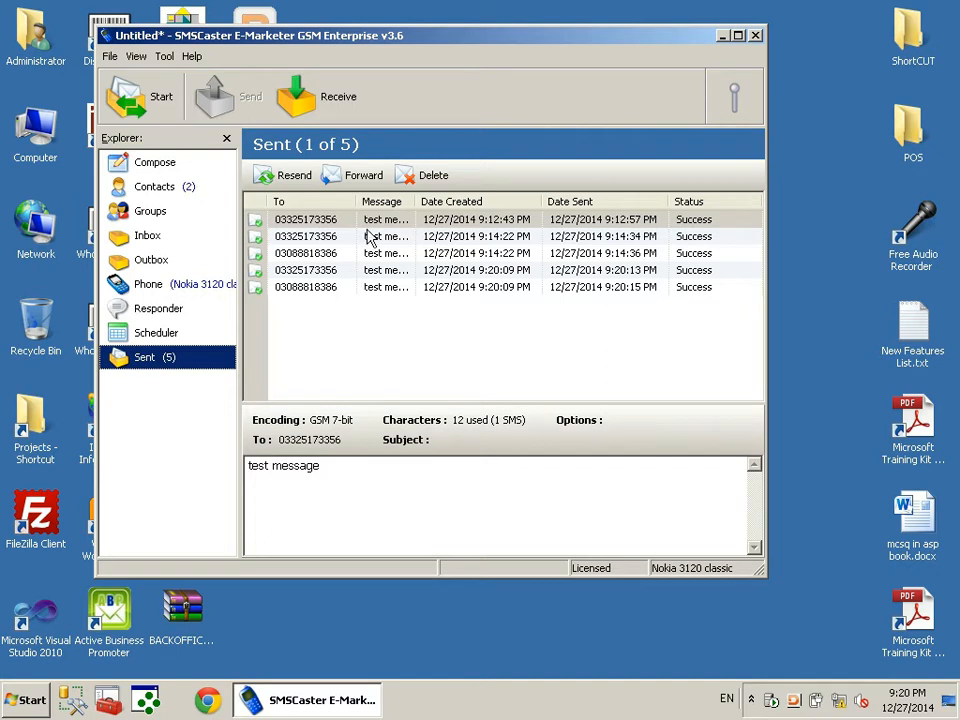
Widen the Sent list's Message column and resend the first 'test message'
{"action": "left_click_drag", "start_coordinate": [418, 211], "coordinate": [458, 206]}
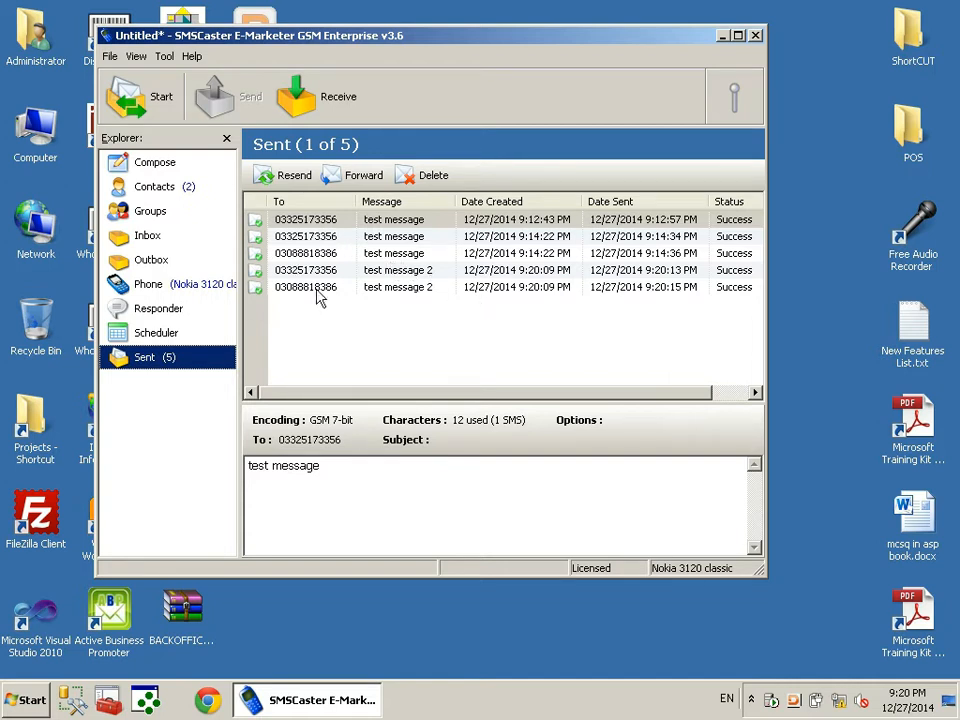
{"action": "left_click", "coordinate": [285, 175]}
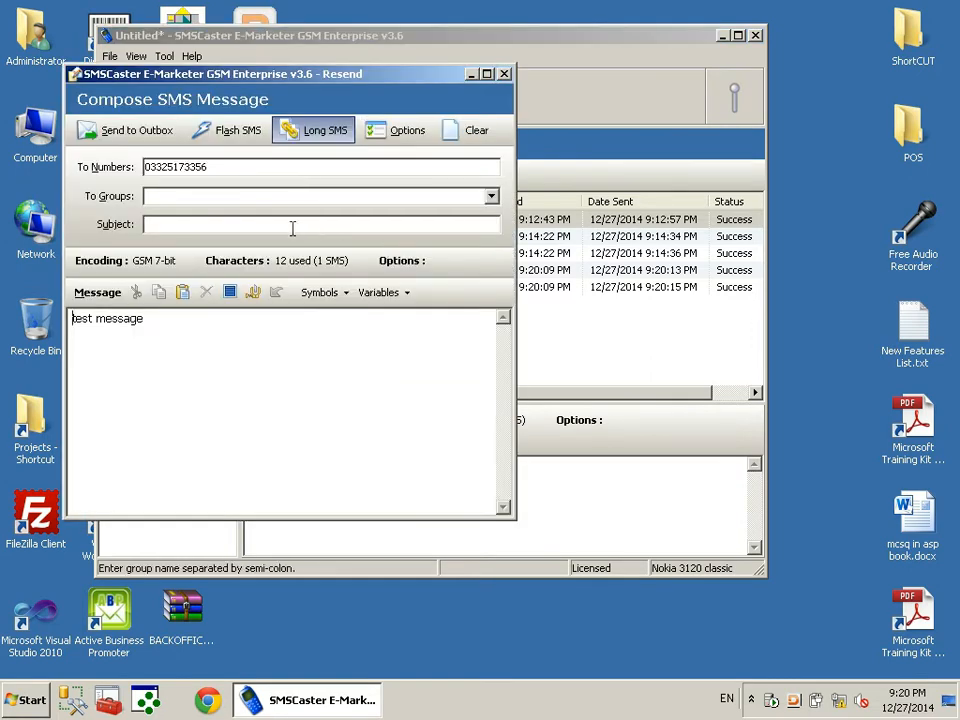
Queue the resent 'test message' in the Outbox and view the phone information
{"action": "left_click", "coordinate": [125, 131]}
{"action": "left_click", "coordinate": [180, 260]}
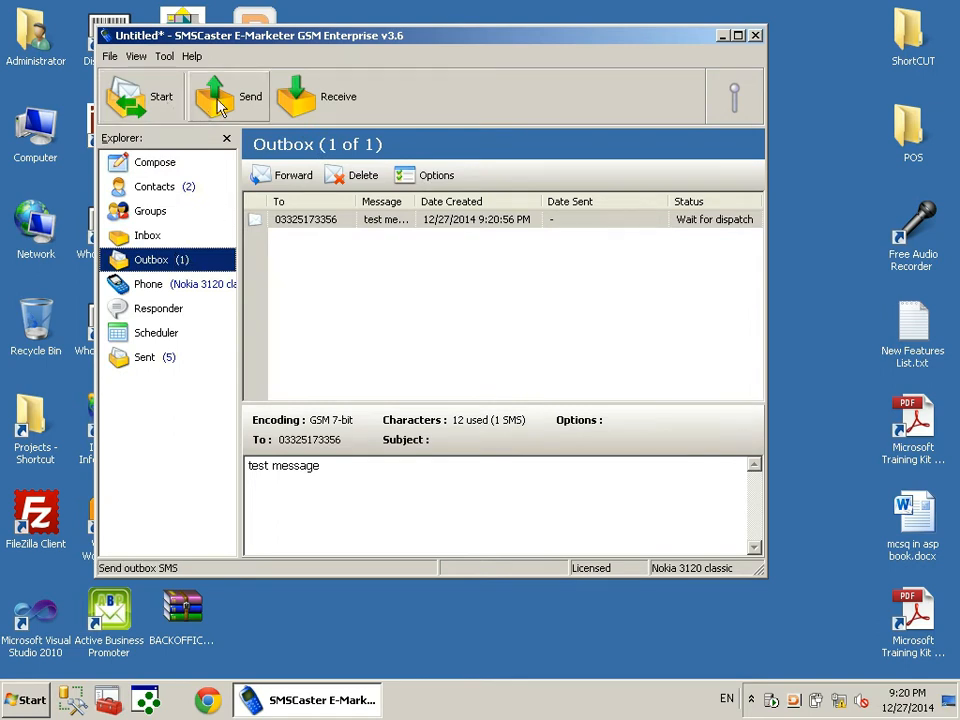
{"action": "left_click", "coordinate": [174, 288]}
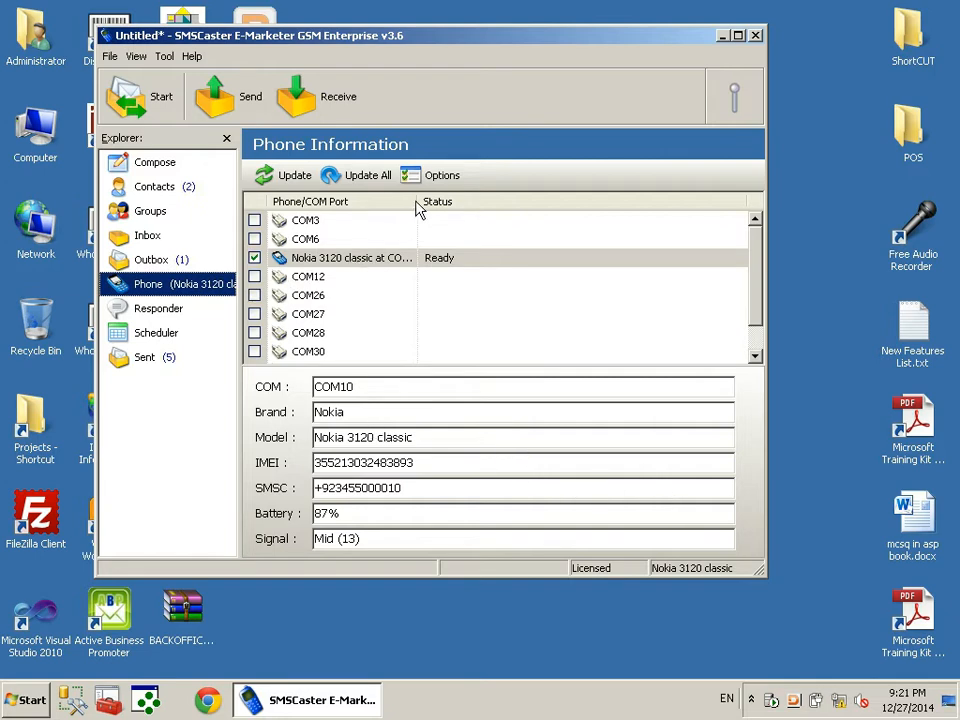
Widen the port column to show 'Nokia 3120 classic at COM10' in full
{"action": "left_click_drag", "start_coordinate": [420, 206], "coordinate": [498, 206]}
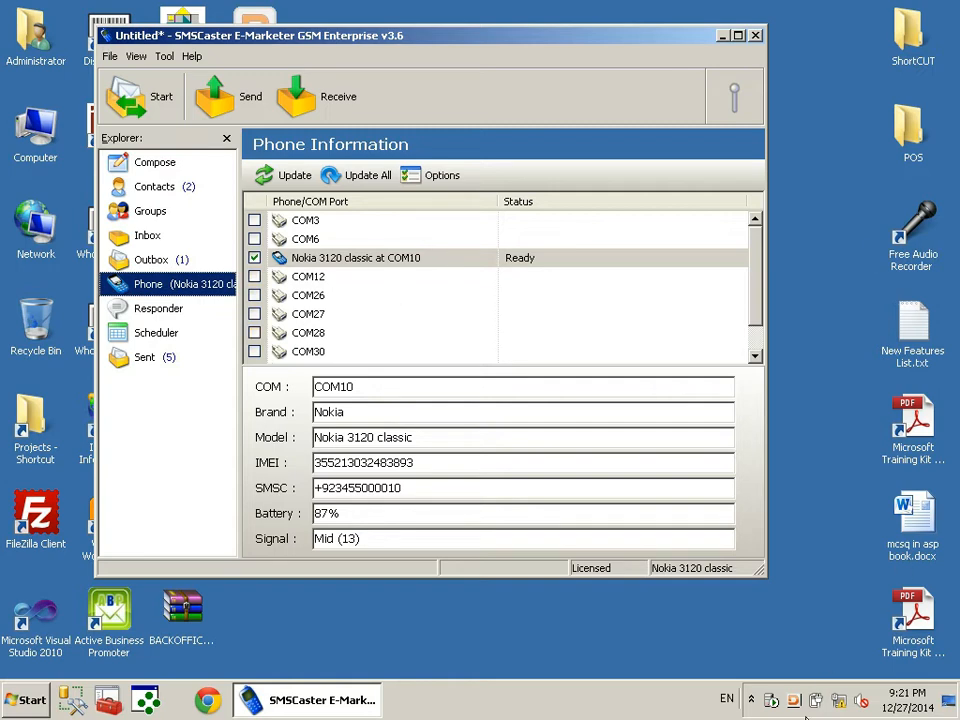
{"action": "left_click", "coordinate": [751, 699]}
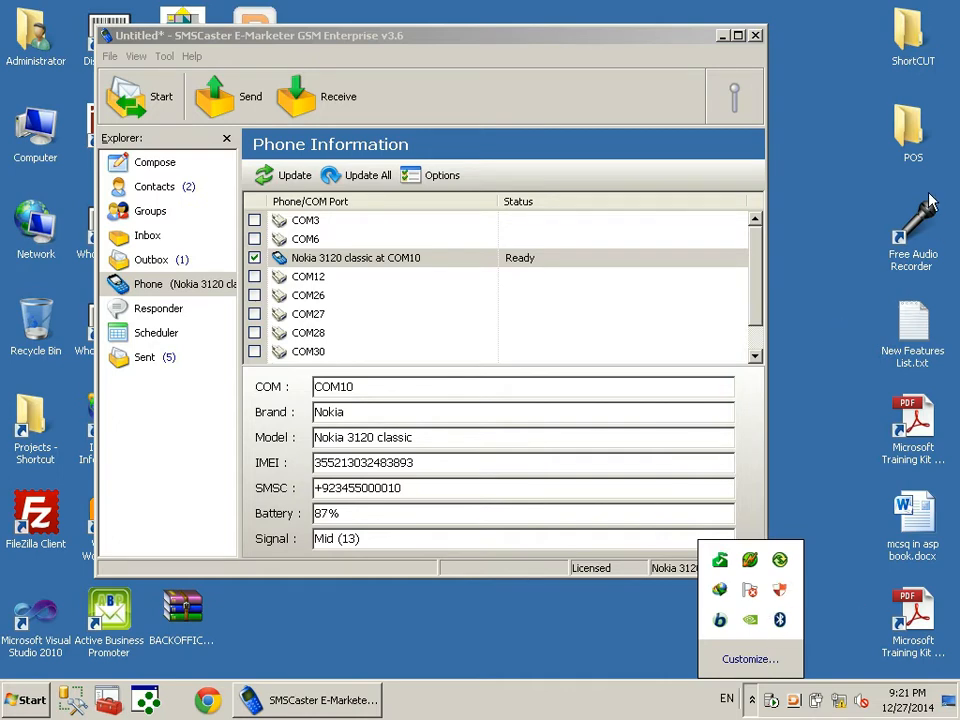
{"action": "left_click", "coordinate": [829, 136]}
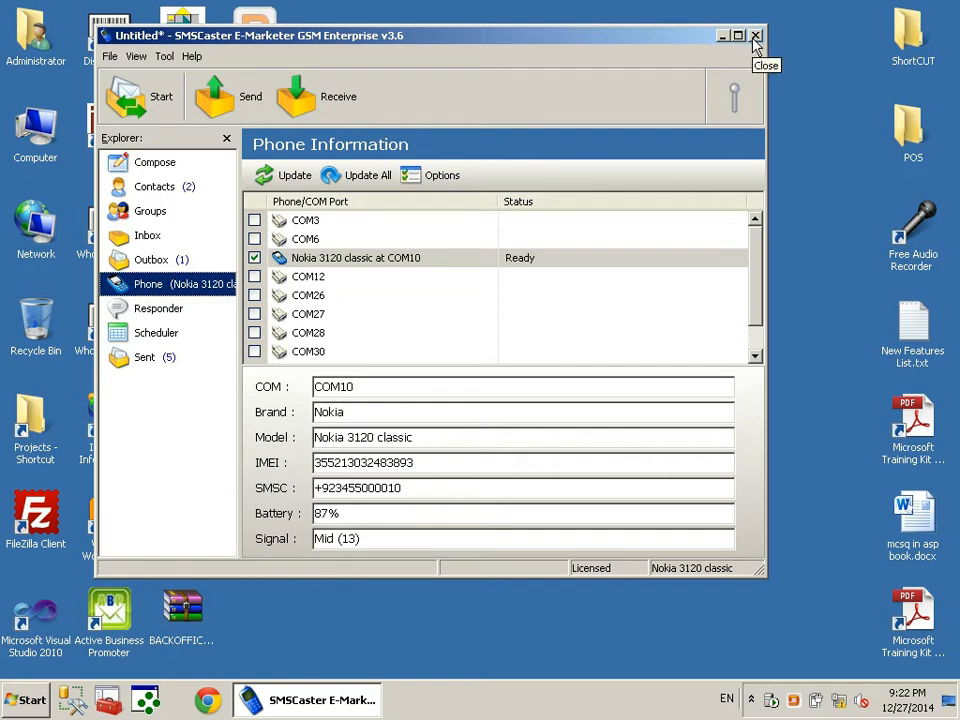
Move the SMSCaster window slightly to the right by its title bar
{"action": "left_click_drag", "start_coordinate": [441, 28], "coordinate": [471, 33]}
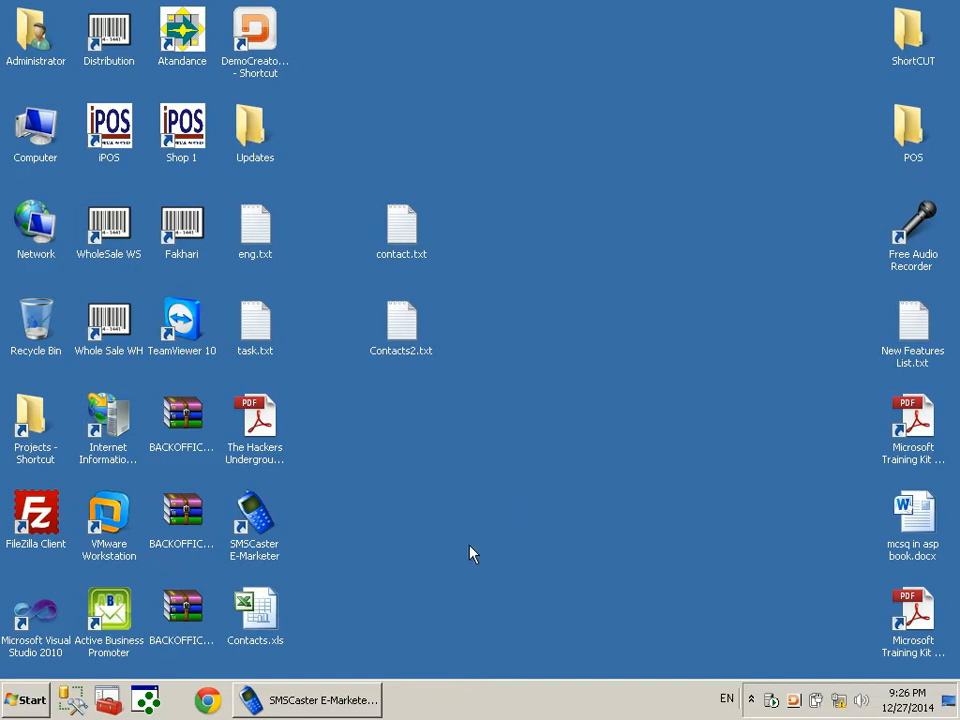
Open Contacts.xls, enter a mobile number in Sheet2 cell B1, and widen column B
{"action": "double_click", "coordinate": [283, 645]}
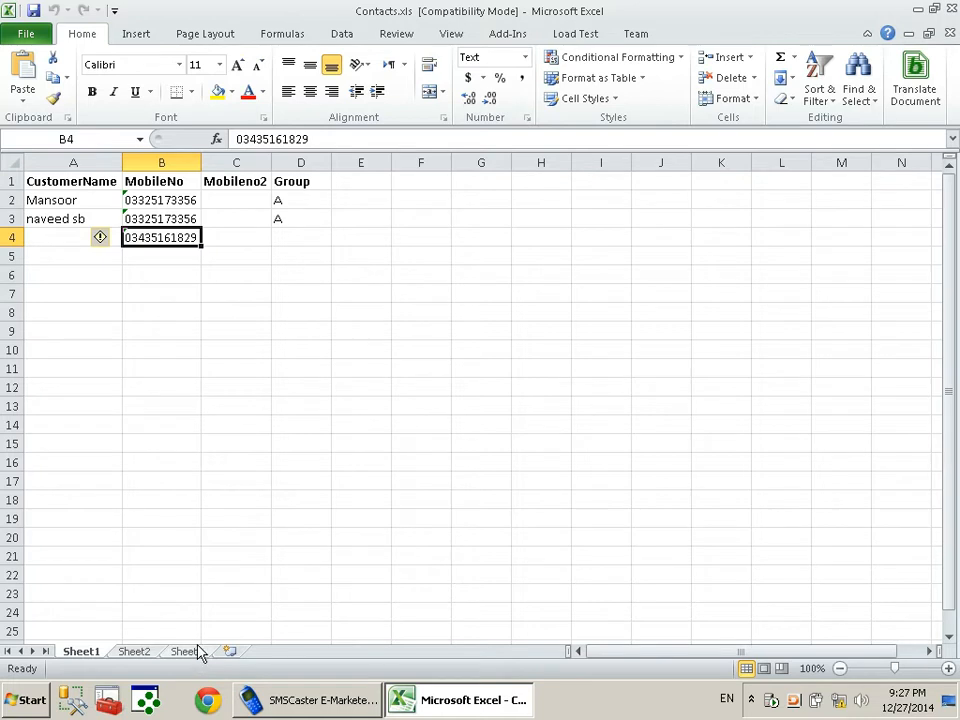
{"action": "left_click", "coordinate": [134, 651]}
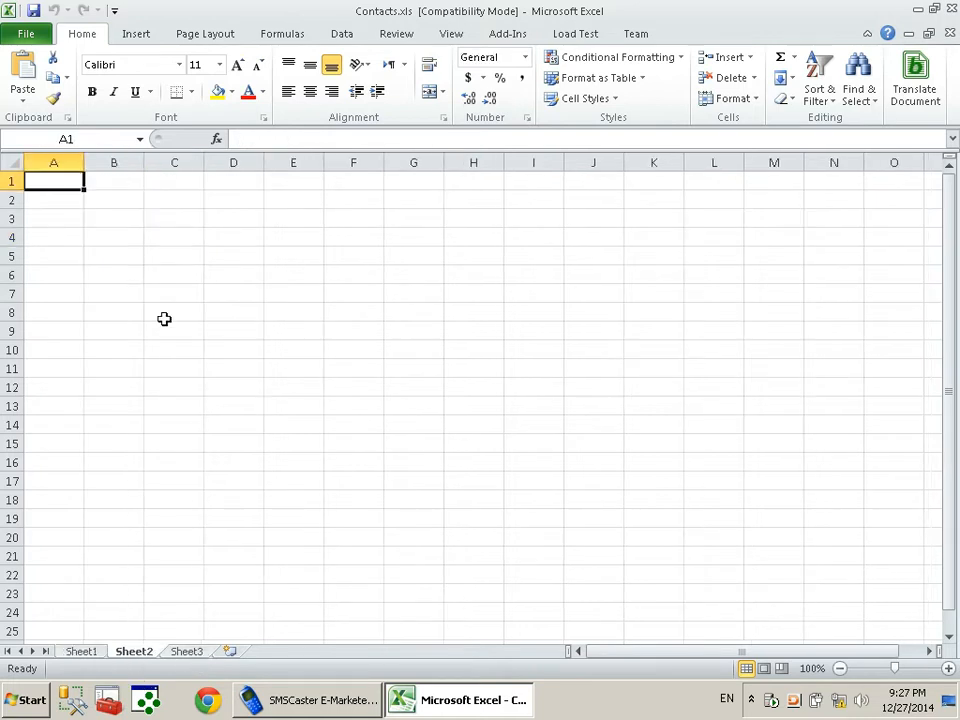
{"action": "left_click", "coordinate": [107, 190]}
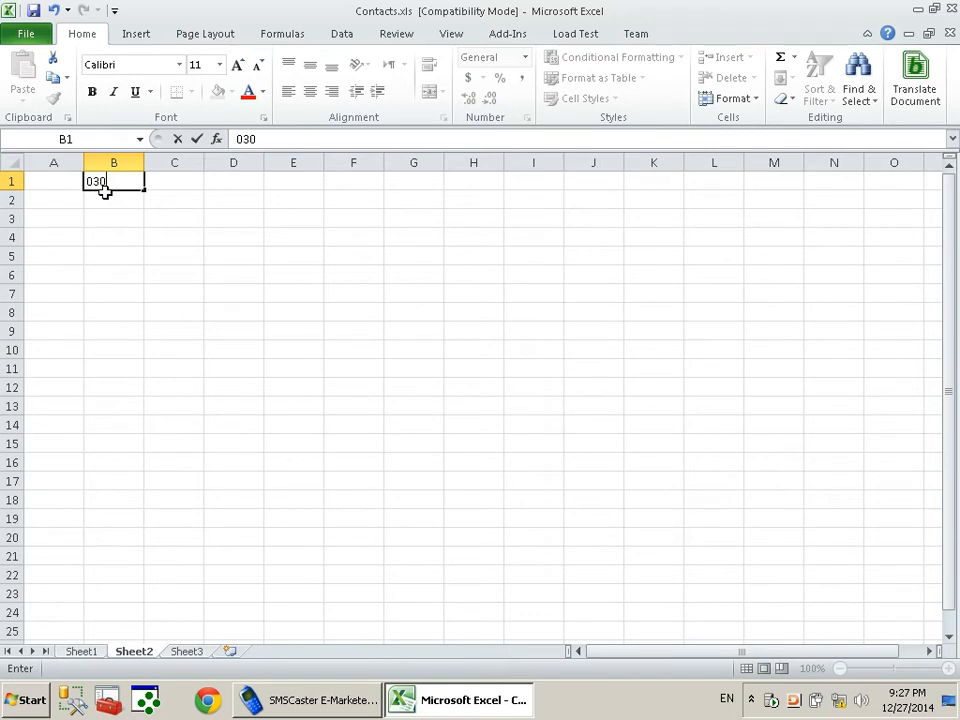
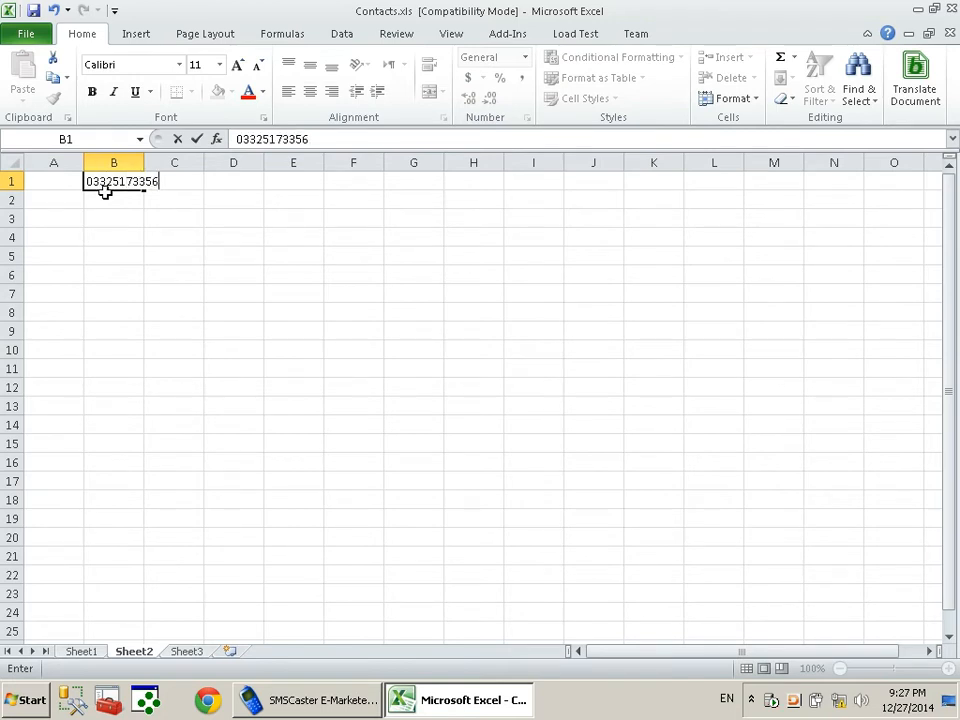
{"action": "key", "text": "Return"}
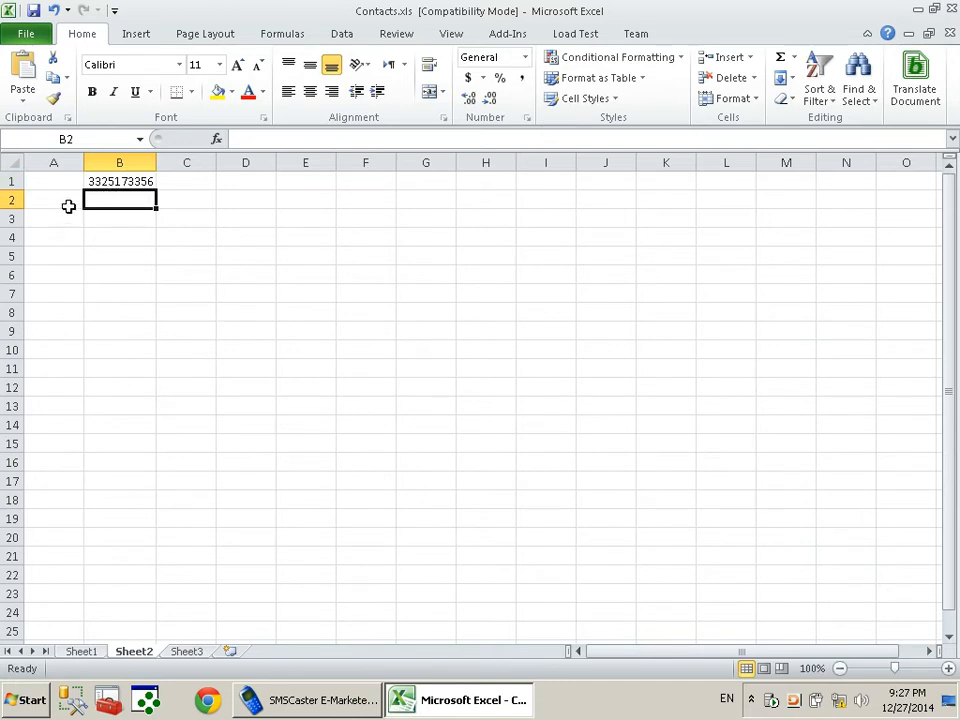
{"action": "left_click_drag", "start_coordinate": [156, 163], "coordinate": [193, 163]}
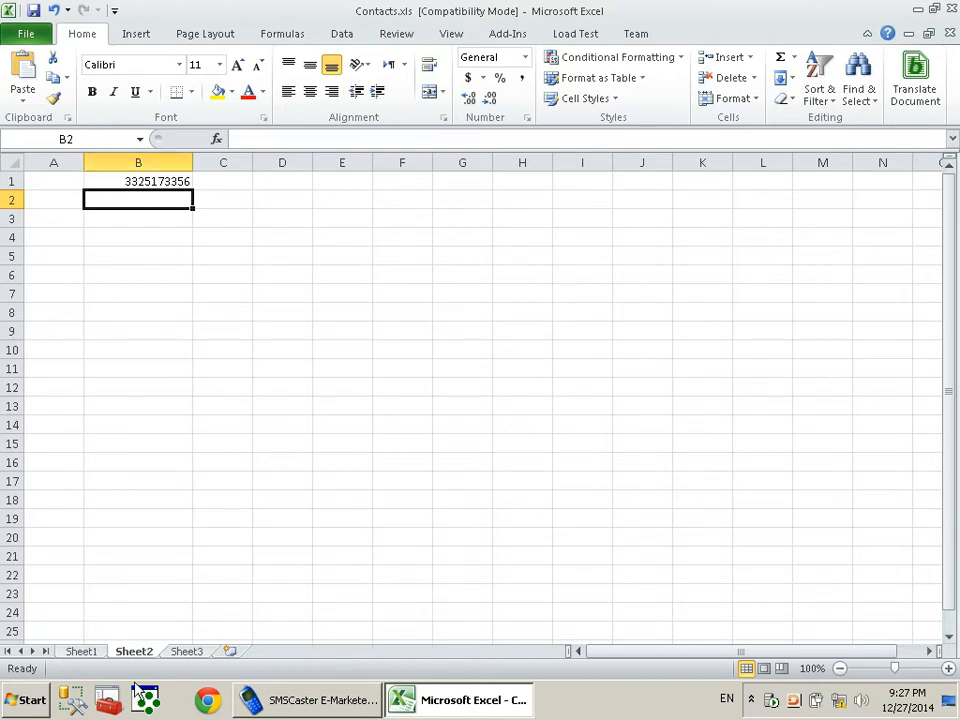
Review the contact data on Sheet1, then reselect cell B1 on Sheet2
{"action": "left_click", "coordinate": [78, 651]}
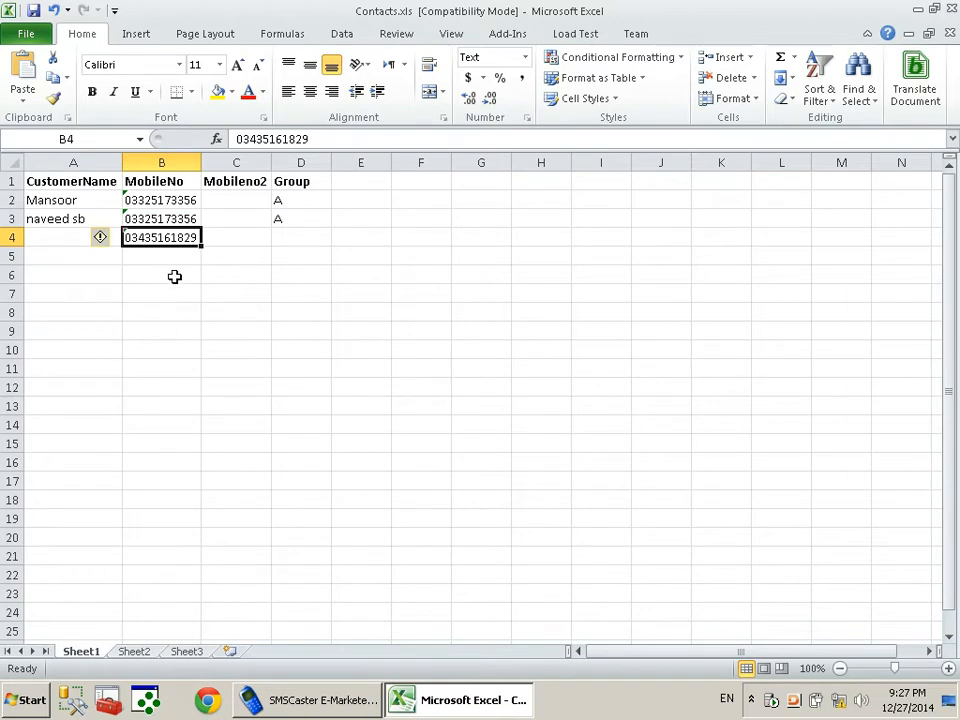
{"action": "left_click", "coordinate": [133, 651]}
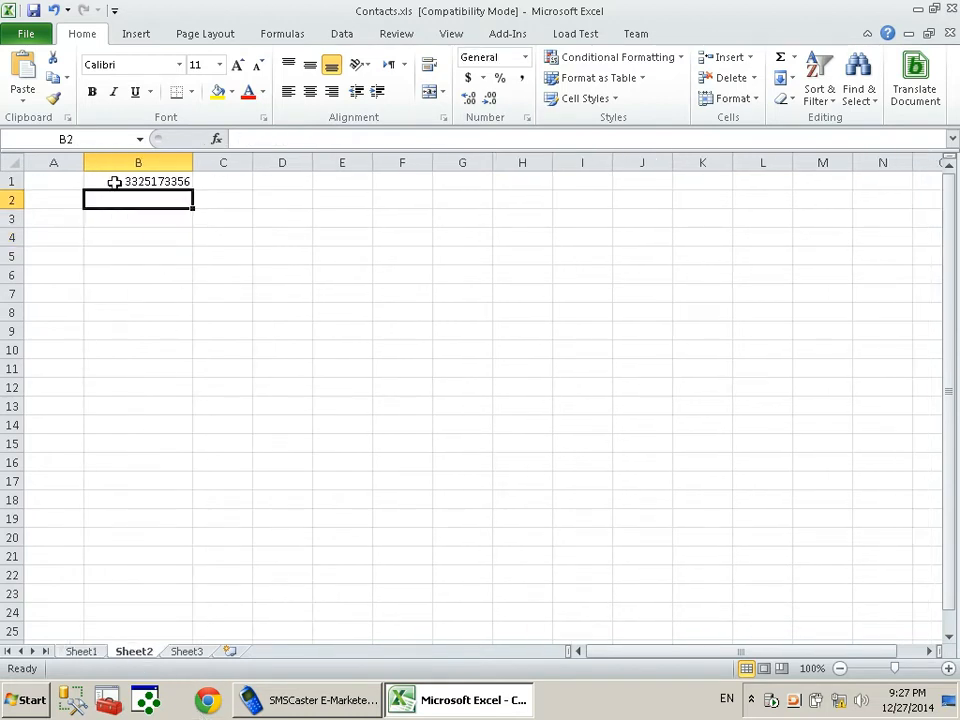
{"action": "left_click", "coordinate": [147, 180]}
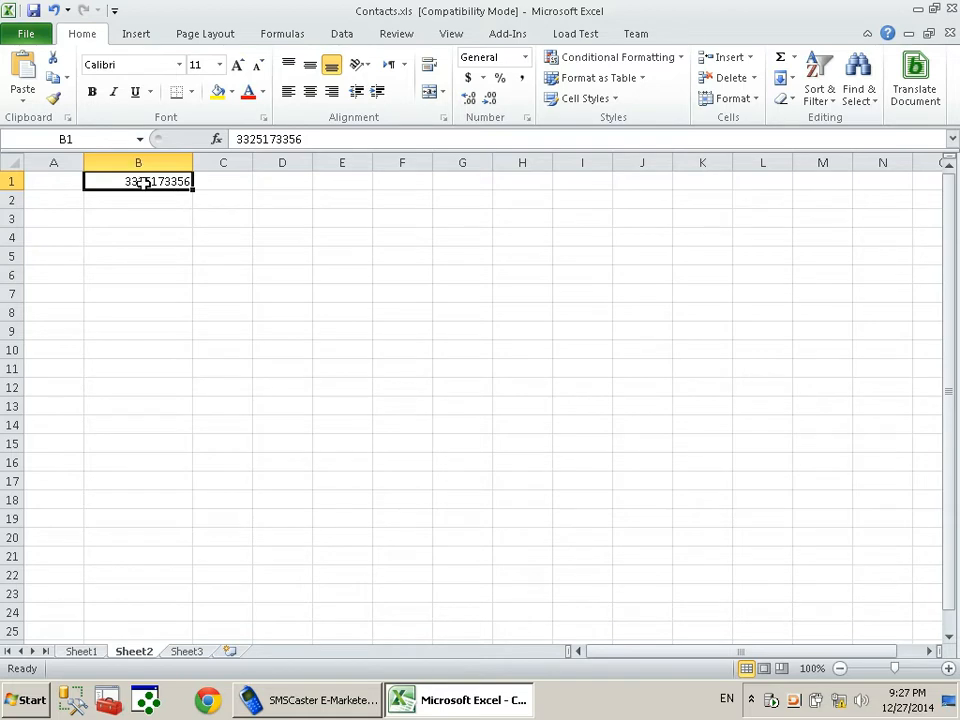
Enter the headers Name, Number and Group in cells A1, B1 and C1
{"action": "left_click", "coordinate": [70, 185]}
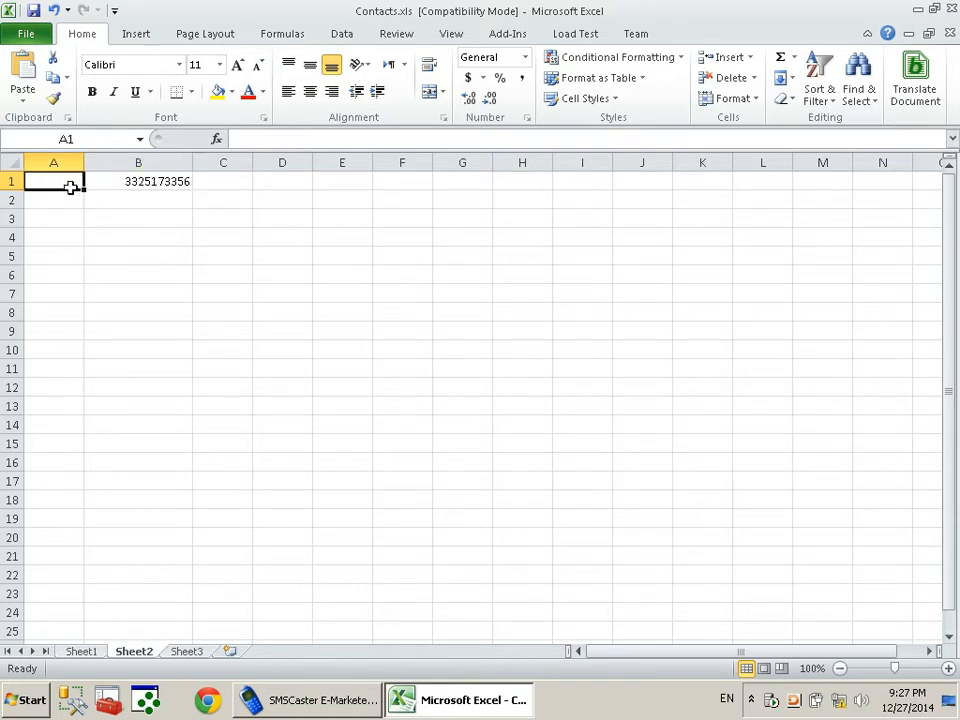
{"action": "type", "text": "Name"}
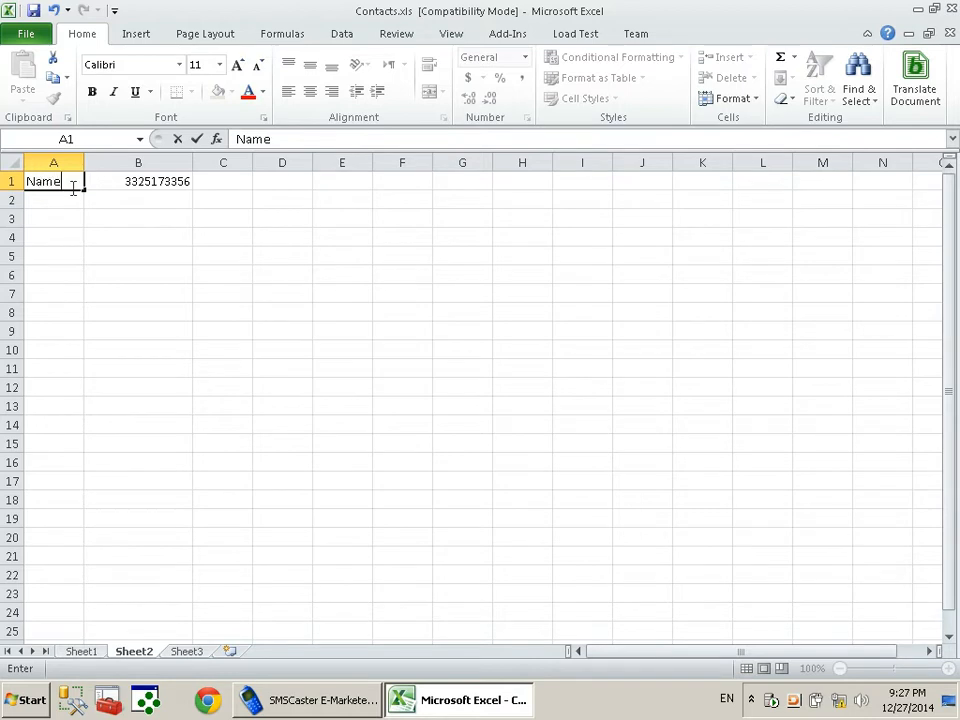
{"action": "key", "text": "Tab"}
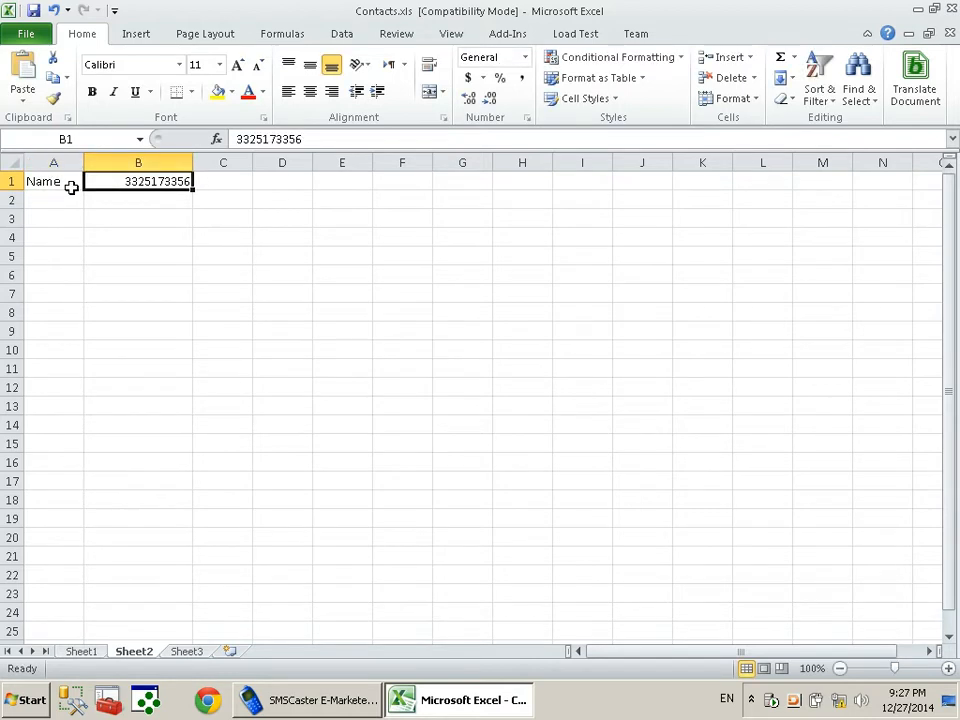
{"action": "type", "text": "C"}
{"action": "key", "text": "BackSpace"}
{"action": "type", "text": "Number"}
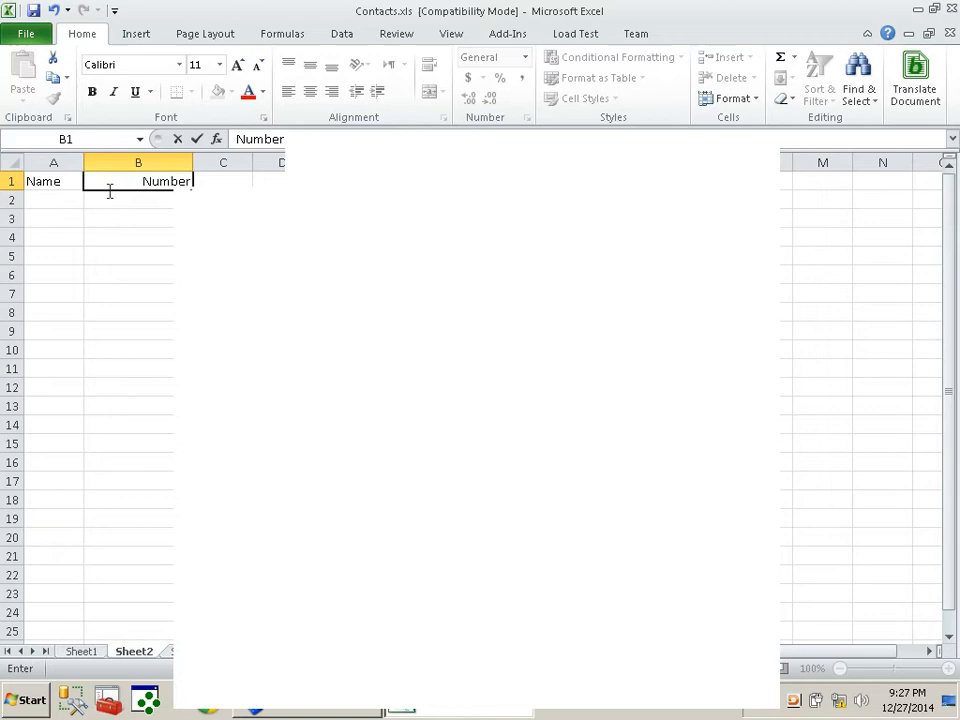
{"action": "key", "text": "Tab"}
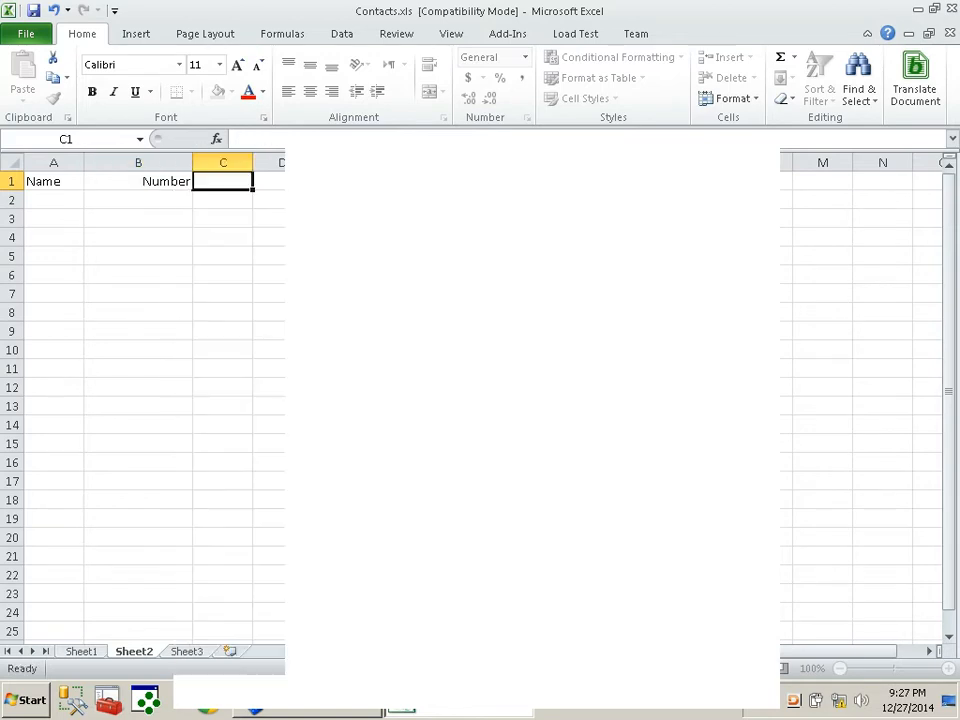
{"action": "type", "text": "Group"}
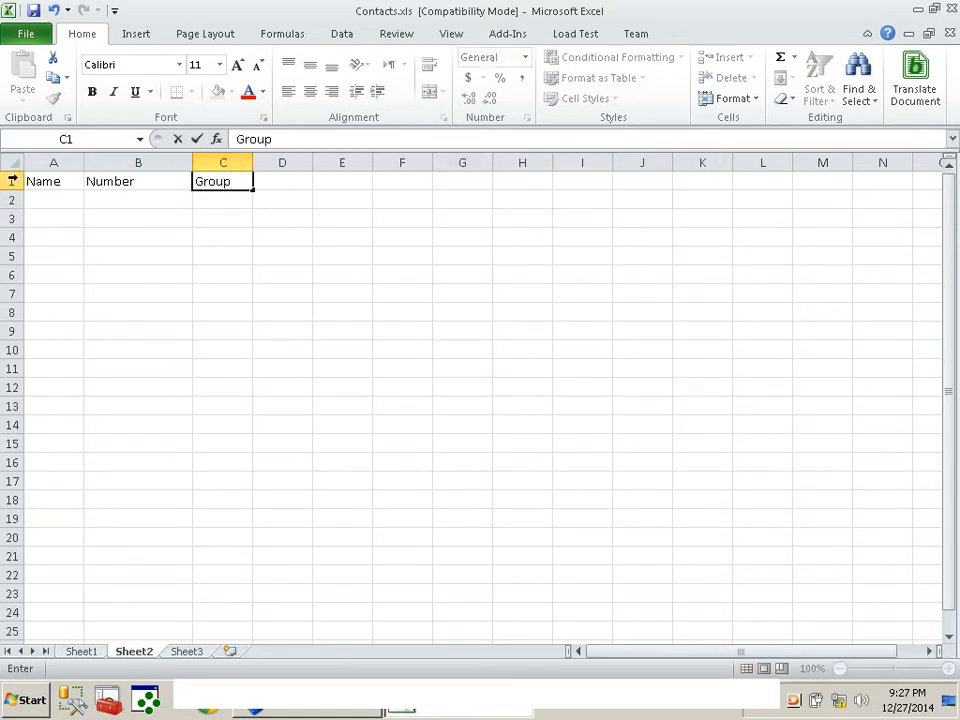
Make the header row A1:C1 bold, then select the stray picture in A1
{"action": "left_click", "coordinate": [30, 181]}
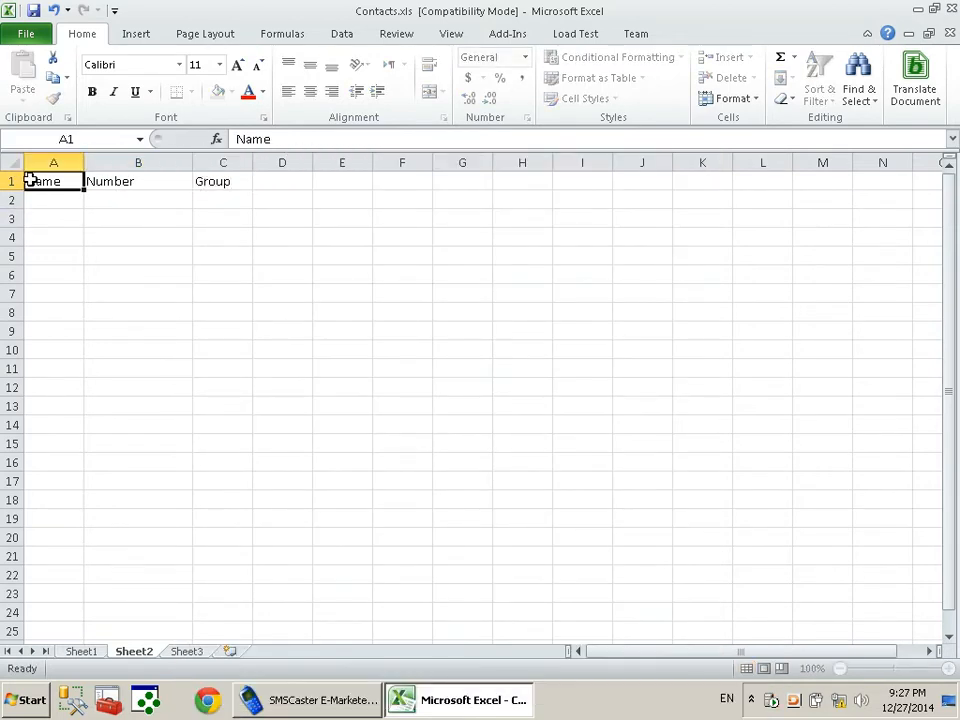
{"action": "key", "text": "shift+Right"}
{"action": "key", "text": "shift+Right"}
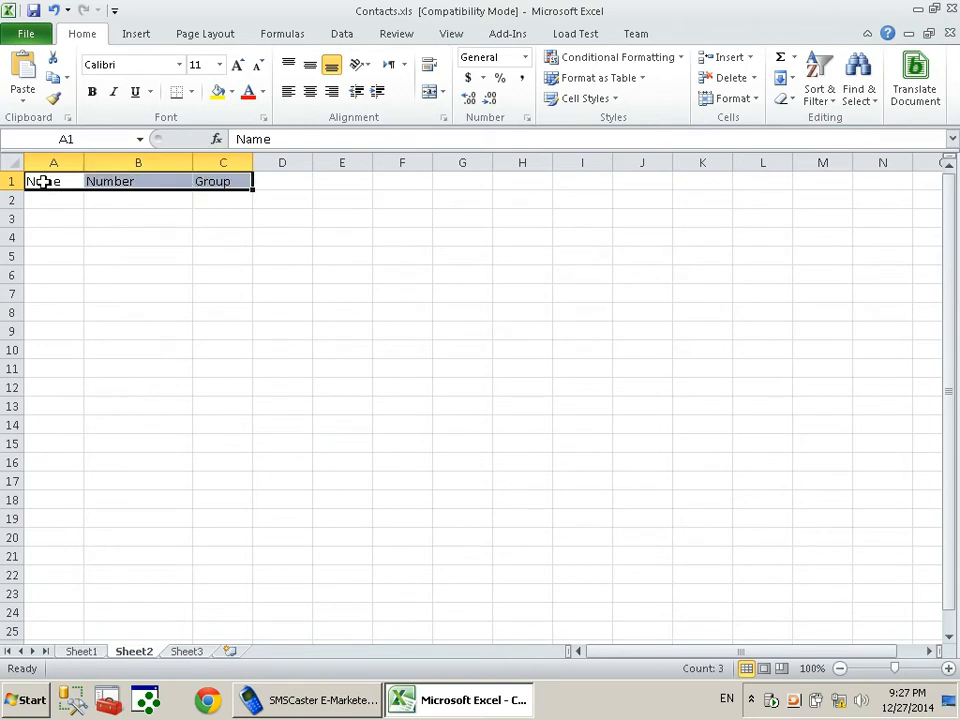
{"action": "left_click", "coordinate": [54, 201]}
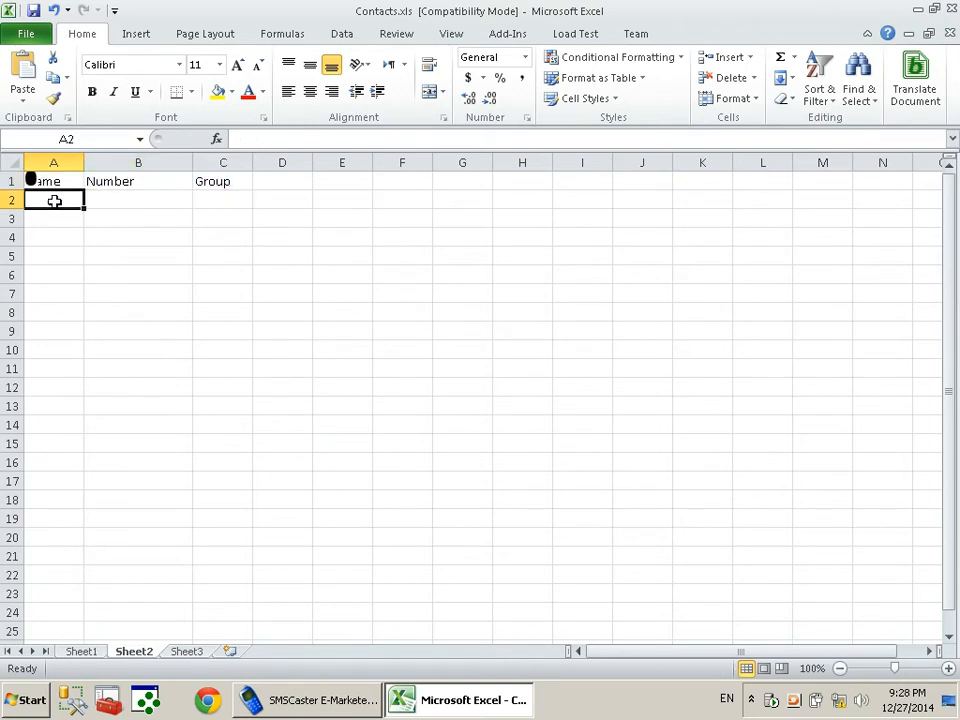
{"action": "left_click", "coordinate": [50, 182]}
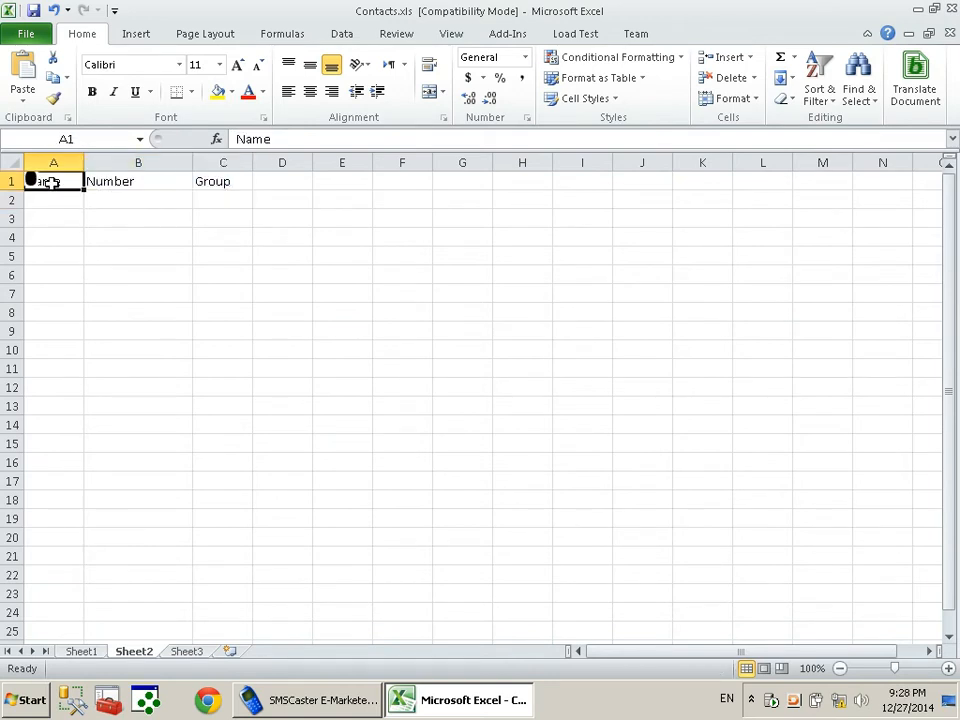
{"action": "key", "text": "shift+Right"}
{"action": "key", "text": "shift+Right"}
{"action": "key", "text": "ctrl+b"}
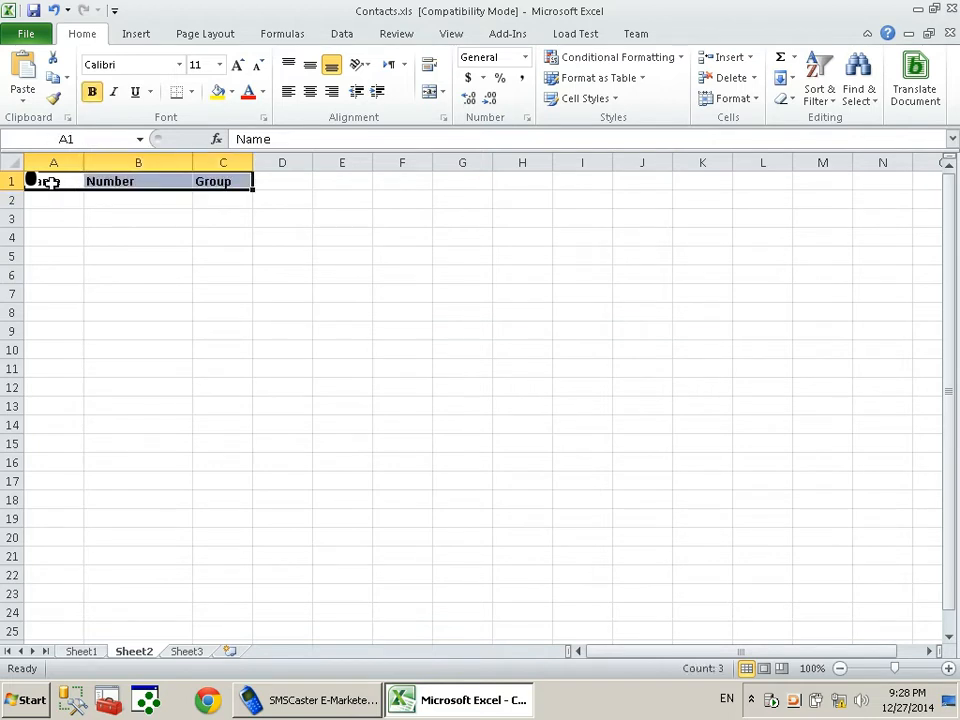
{"action": "left_click", "coordinate": [79, 236]}
{"action": "left_click", "coordinate": [31, 181]}
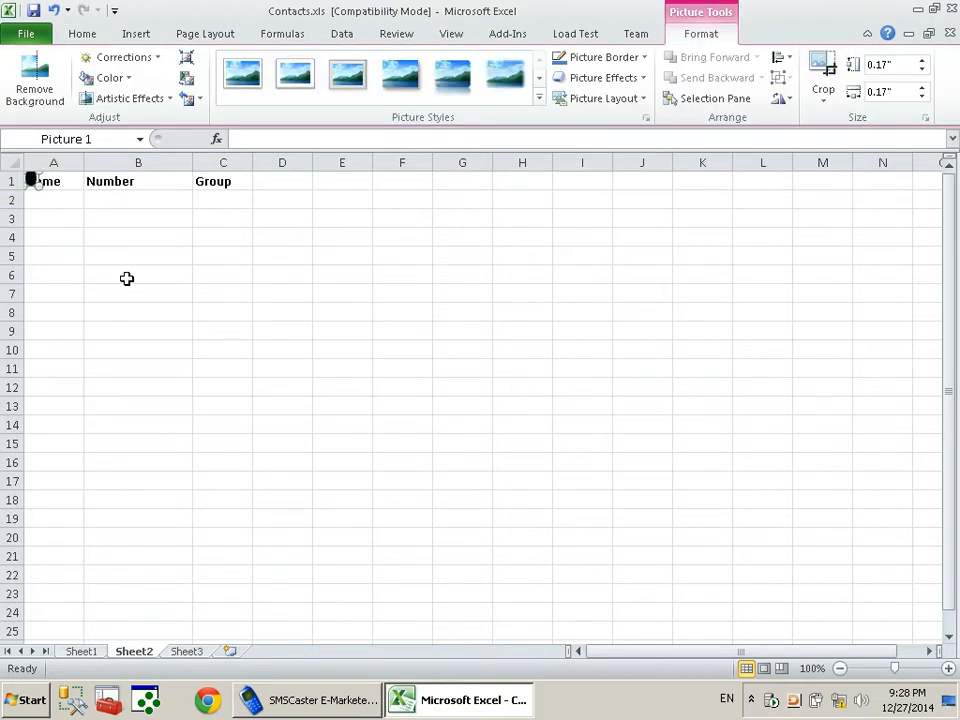
Delete the stray picture and enter the first contact's name in A2 and mobile number in B2
{"action": "key", "text": "Delete"}
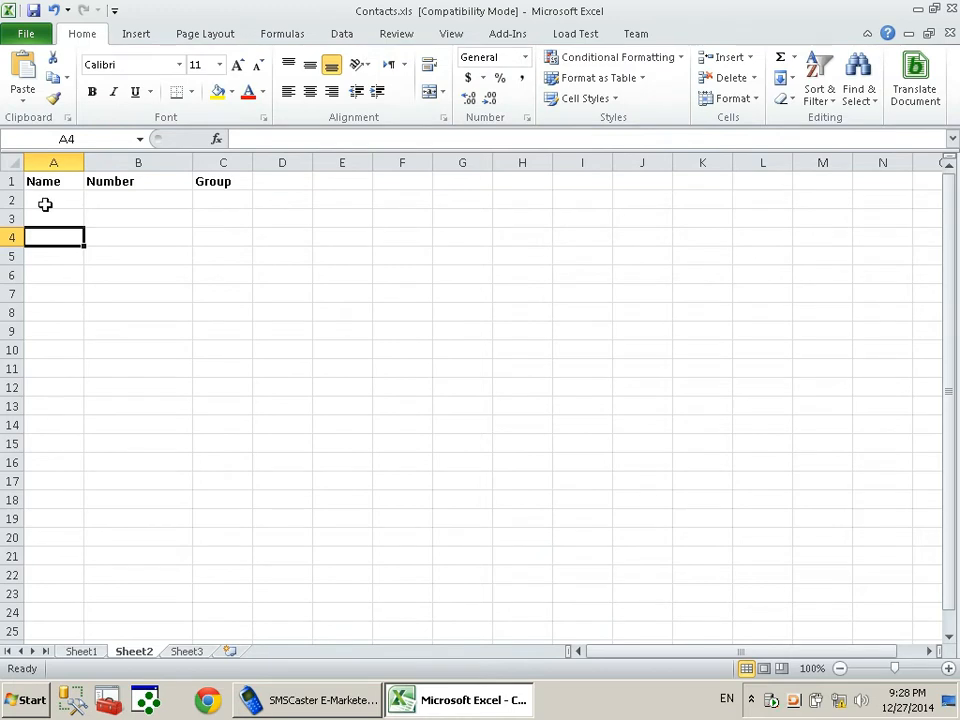
{"action": "left_click", "coordinate": [45, 201]}
{"action": "type", "text": "Mansoor"}
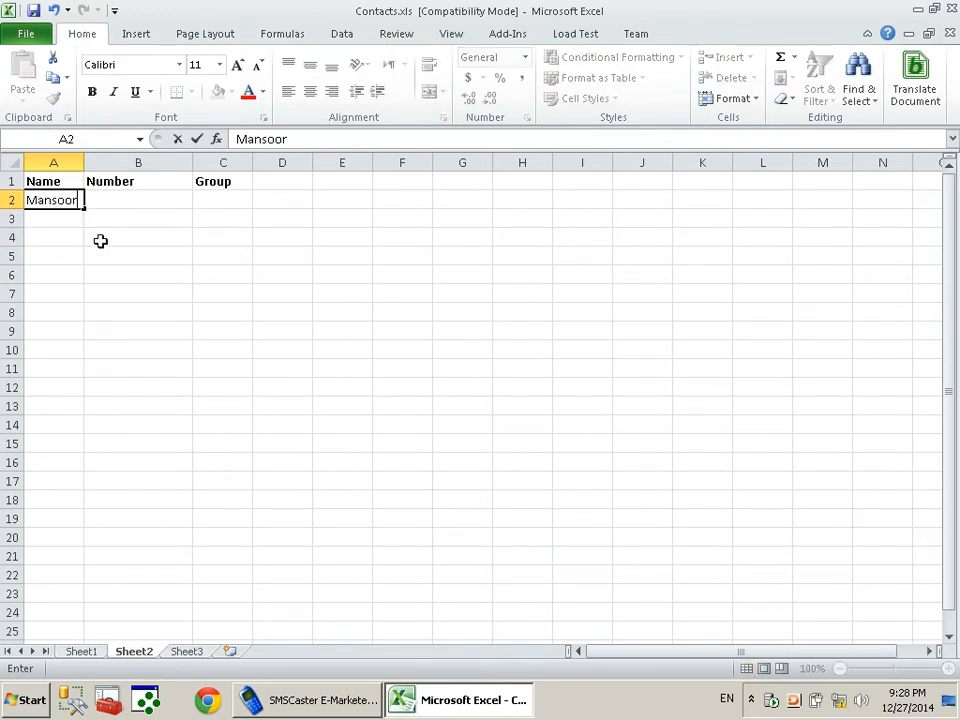
{"action": "key", "text": "Tab"}
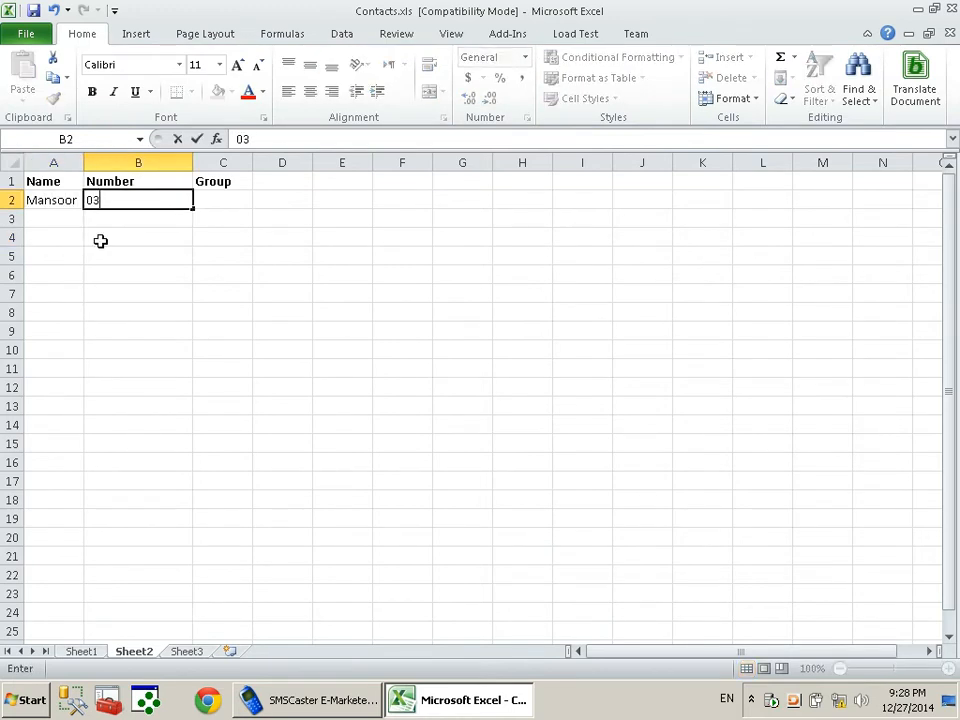
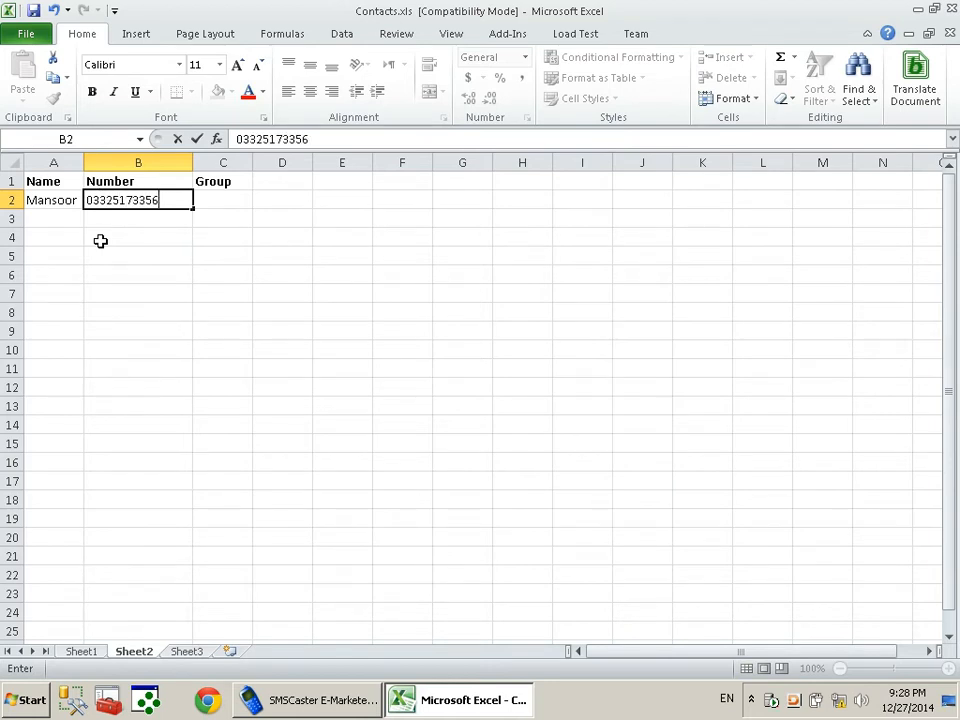
{"action": "key", "text": "Return"}
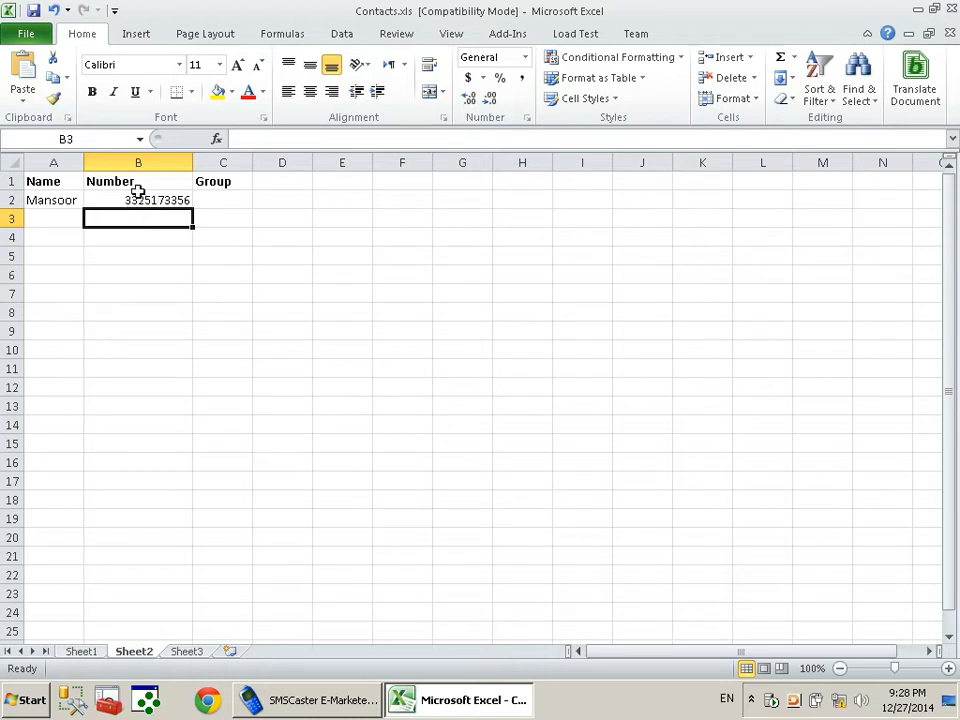
{"action": "right_click", "coordinate": [138, 160]}
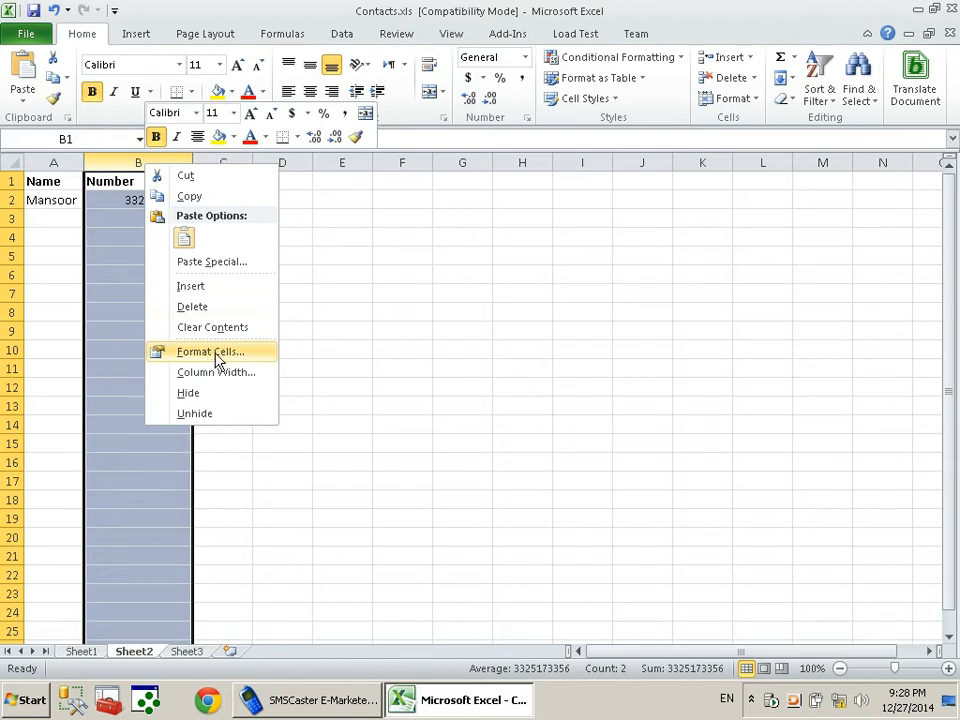
Format column B as Text and restore the leading 0 on B2's number
{"action": "left_click", "coordinate": [207, 352]}
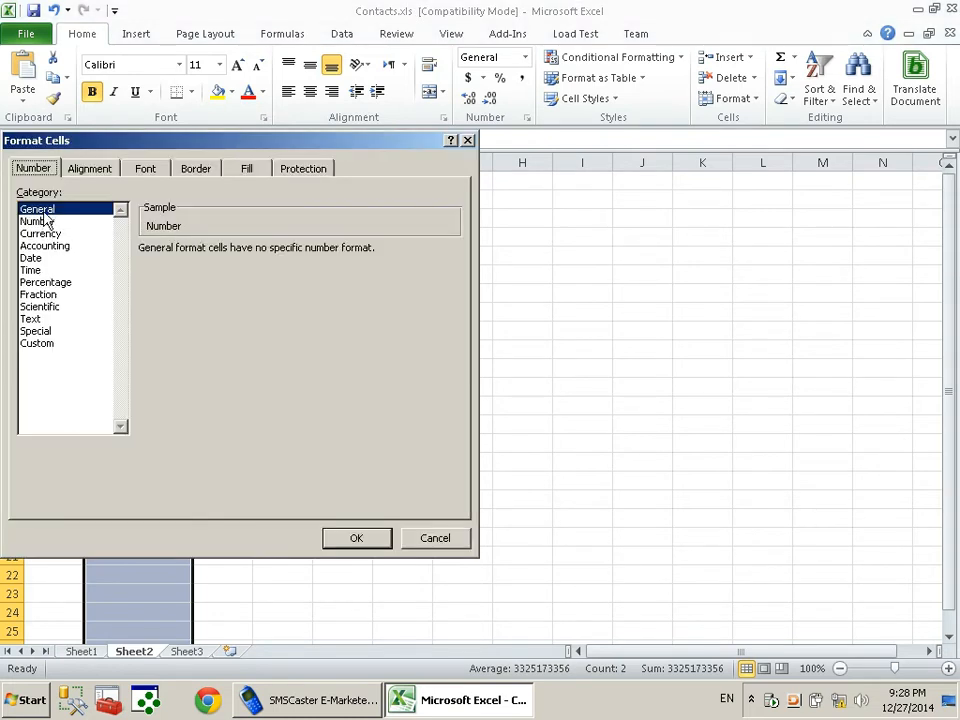
{"action": "left_click", "coordinate": [36, 318]}
{"action": "left_click", "coordinate": [356, 538]}
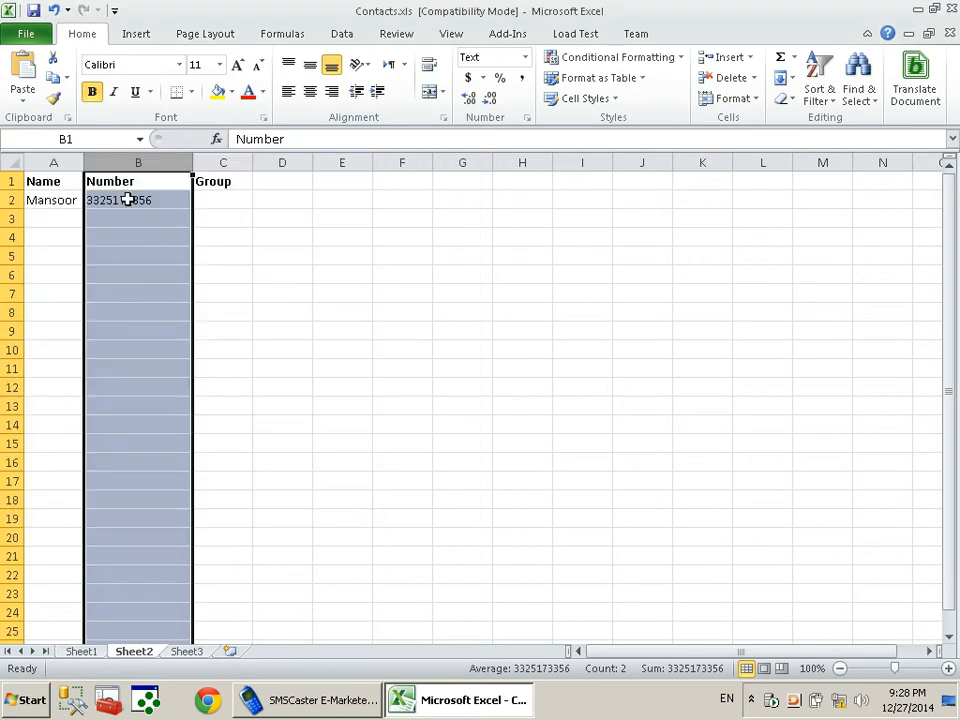
{"action": "double_click", "coordinate": [126, 200]}
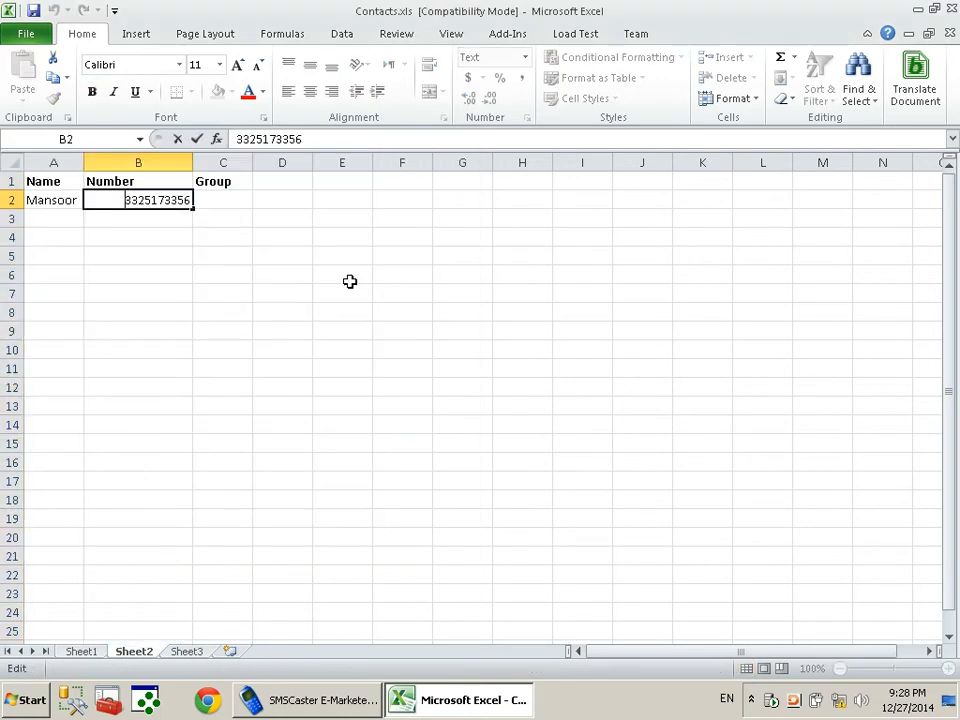
{"action": "type", "text": "0"}
{"action": "key", "text": "Return"}
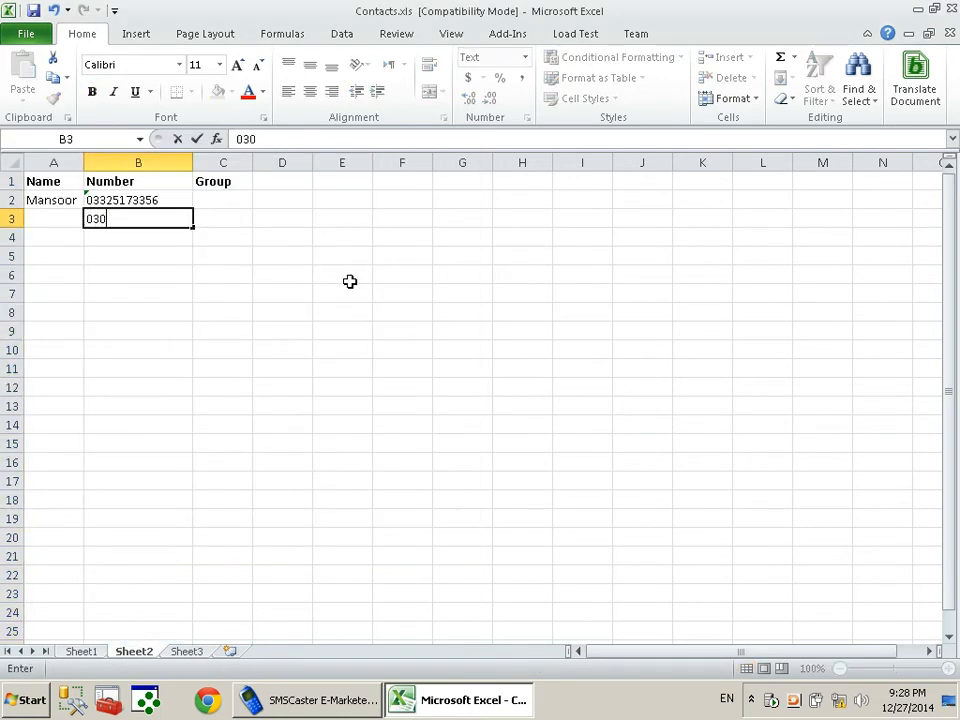
Enter the second contact's mobile number in B3 and name in A3
{"action": "key", "text": "Return"}
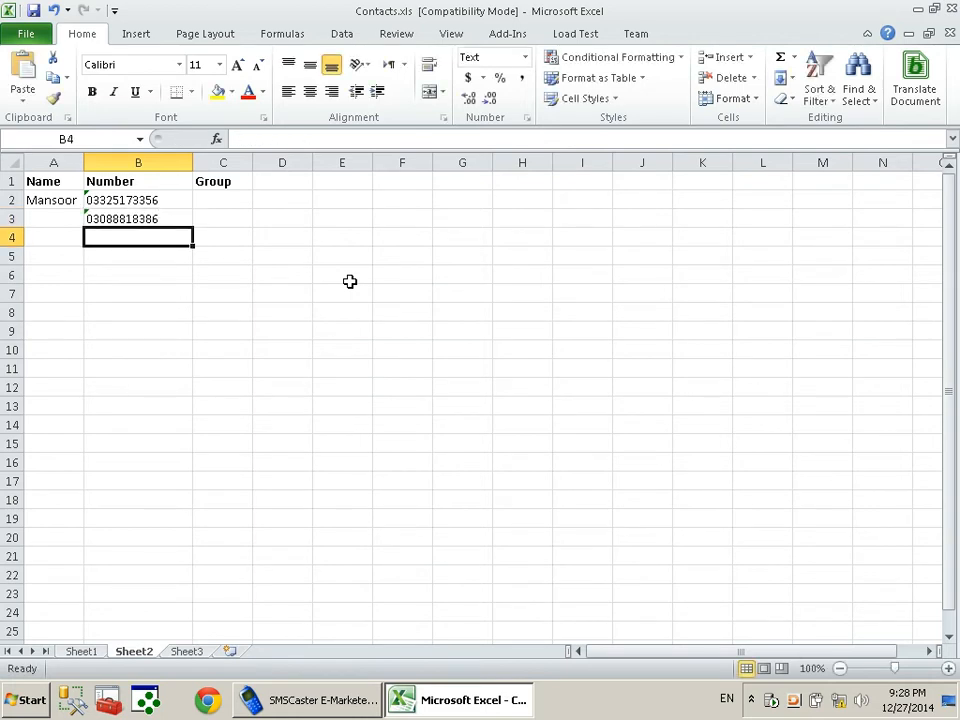
{"action": "key", "text": "Up"}
{"action": "key", "text": "Left"}
{"action": "type", "text": "Mansoor"}
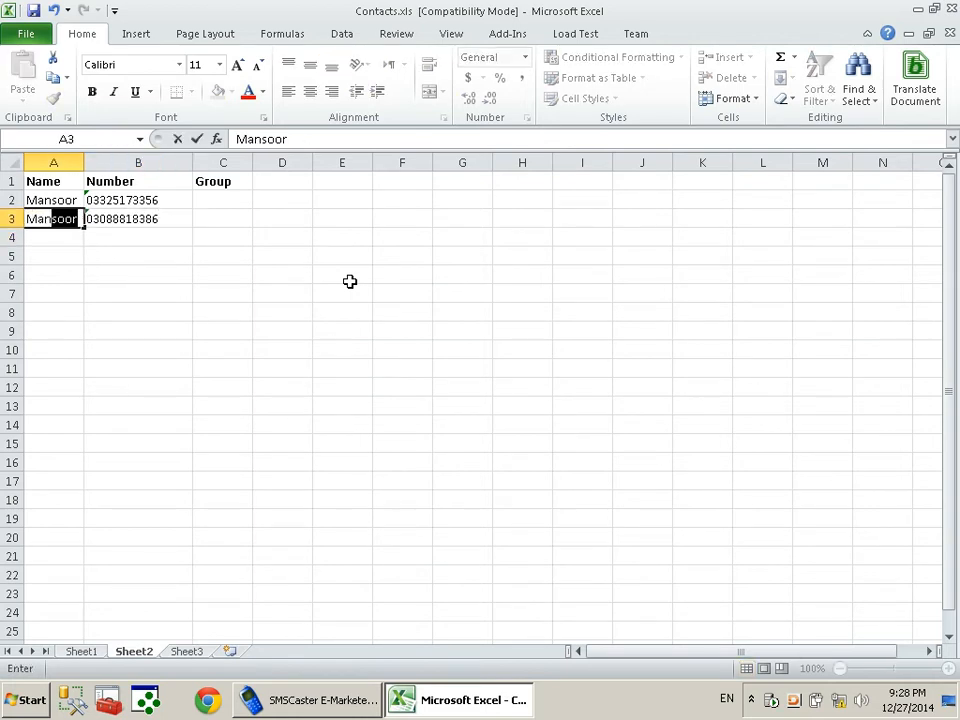
{"action": "key", "text": "Return"}
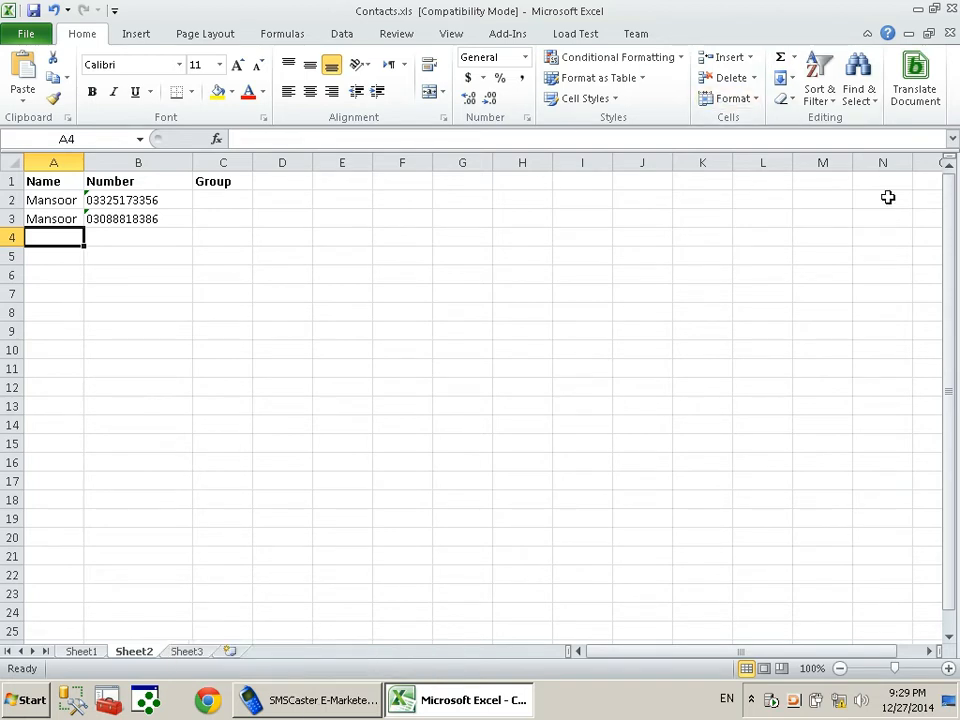
Save the sheet as Text (Tab delimited) under the name 'ContactsFrom excel.txt'
{"action": "left_click", "coordinate": [27, 36]}
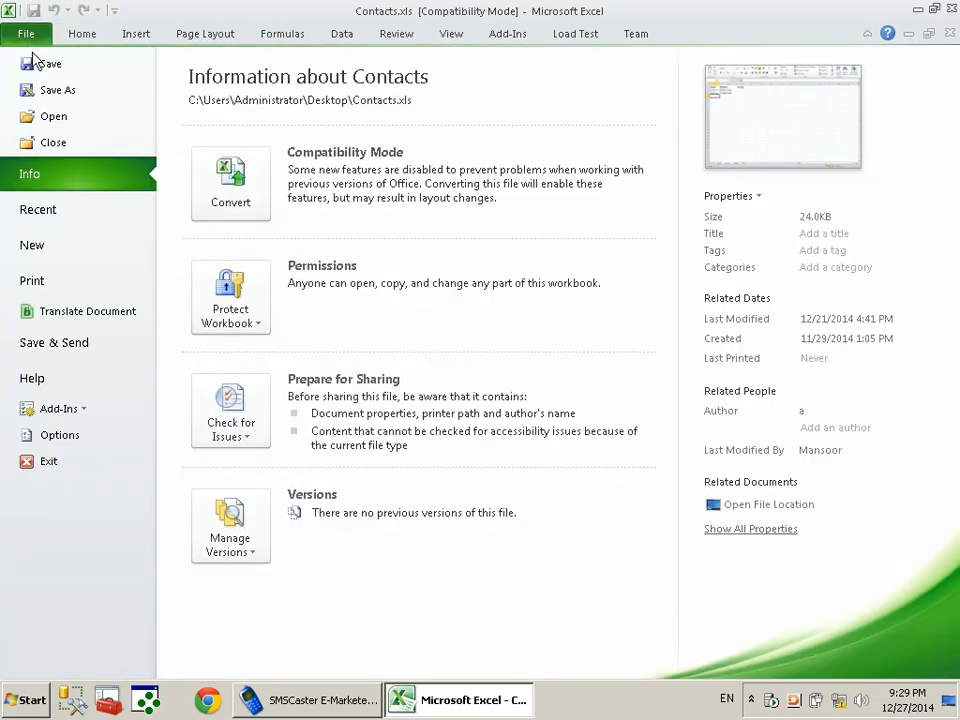
{"action": "left_click", "coordinate": [58, 91]}
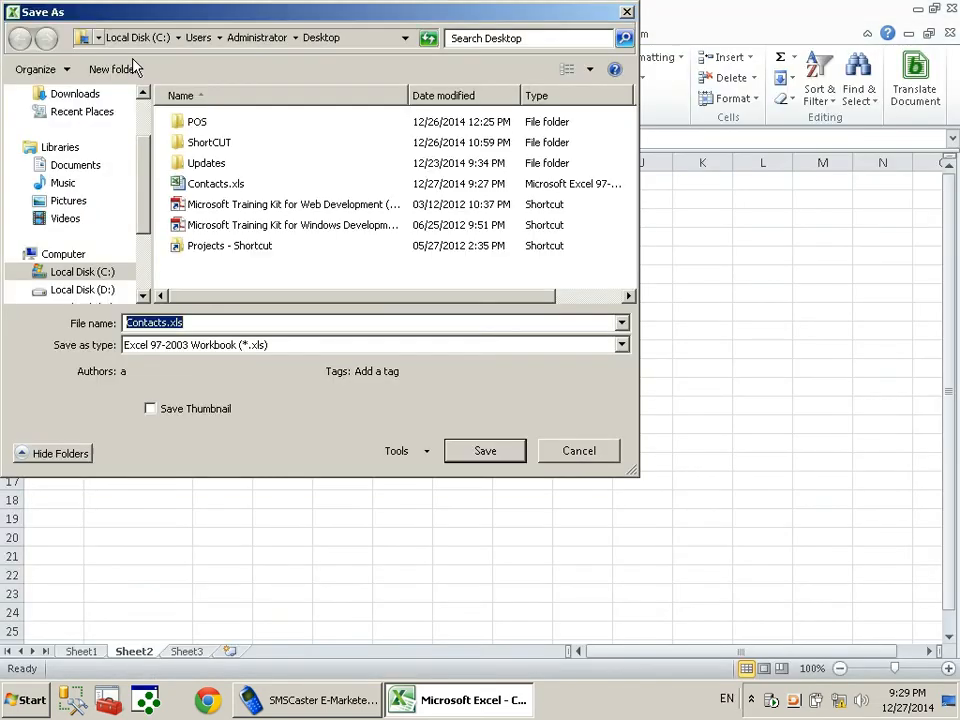
{"action": "left_click", "coordinate": [622, 345]}
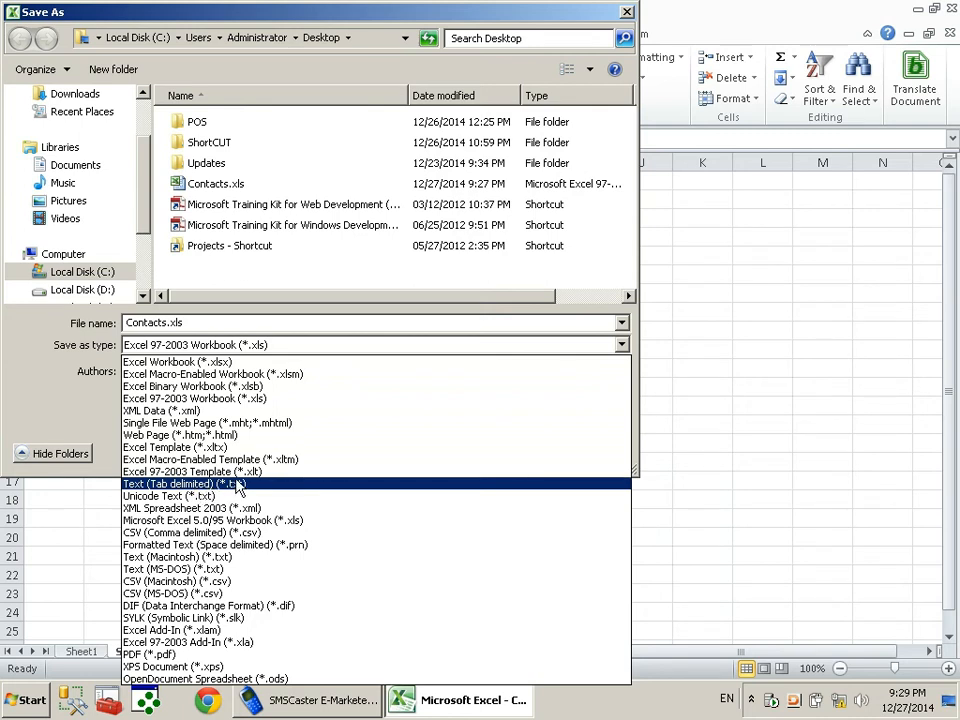
{"action": "left_click", "coordinate": [232, 487]}
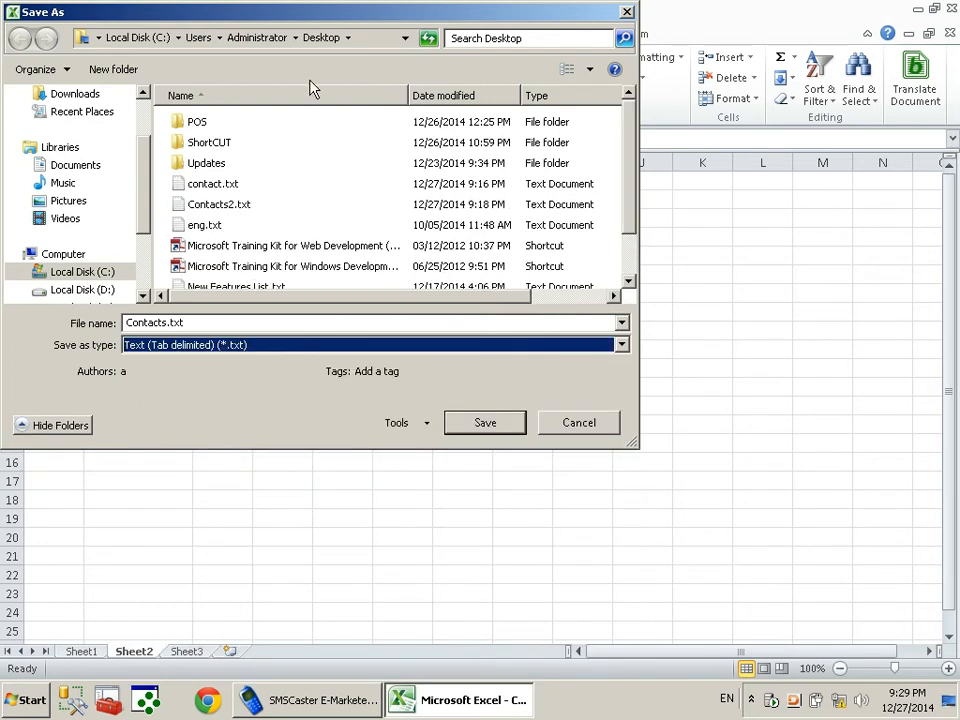
{"action": "left_click", "coordinate": [486, 425]}
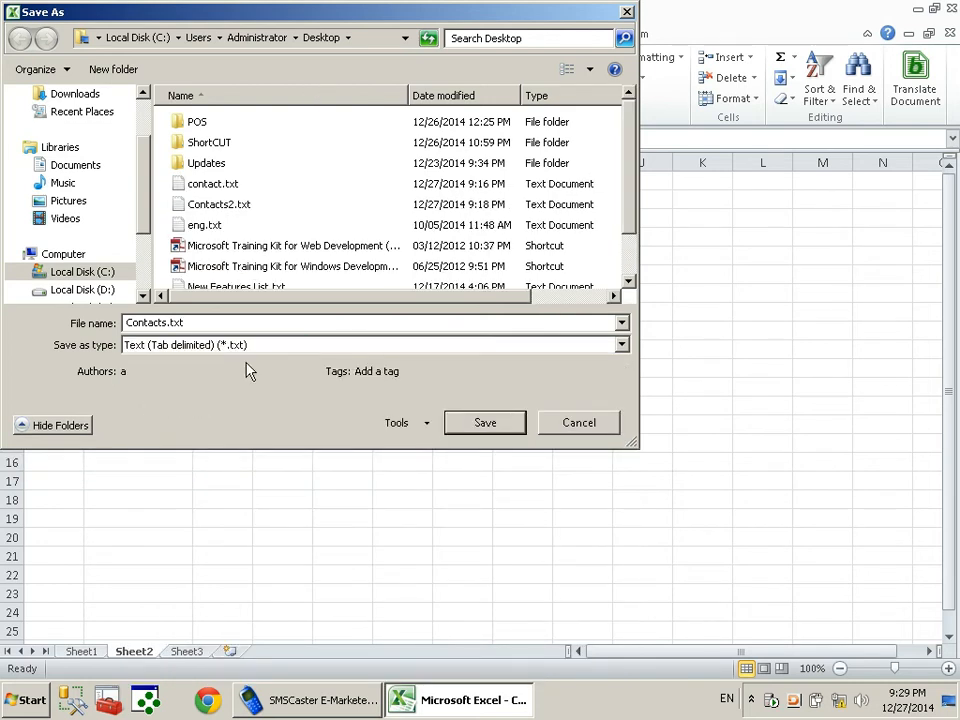
{"action": "double_click", "coordinate": [137, 322]}
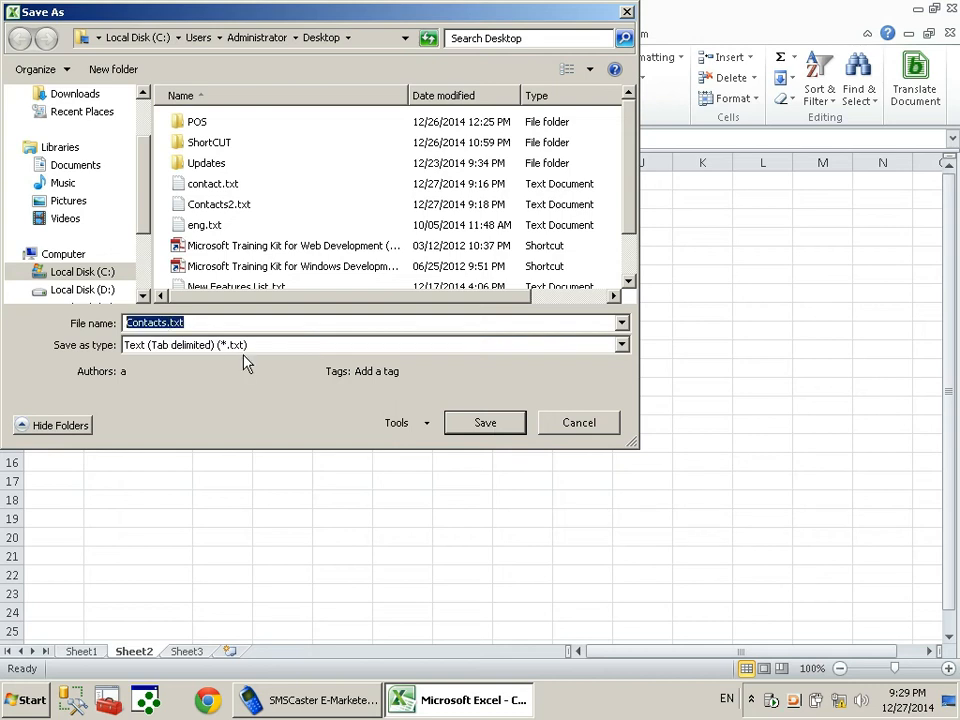
{"action": "key", "text": "Left"}
{"action": "key", "text": "Left"}
{"action": "key", "text": "Left"}
{"action": "key", "text": "Left"}
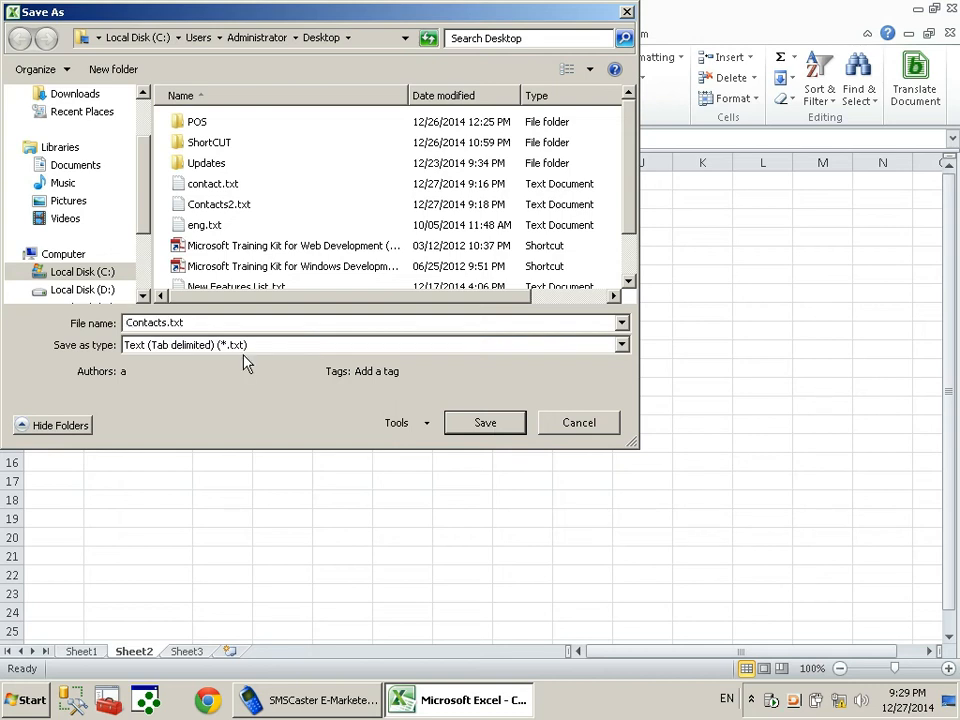
{"action": "type", "text": "From excel"}
{"action": "key", "text": "Return"}
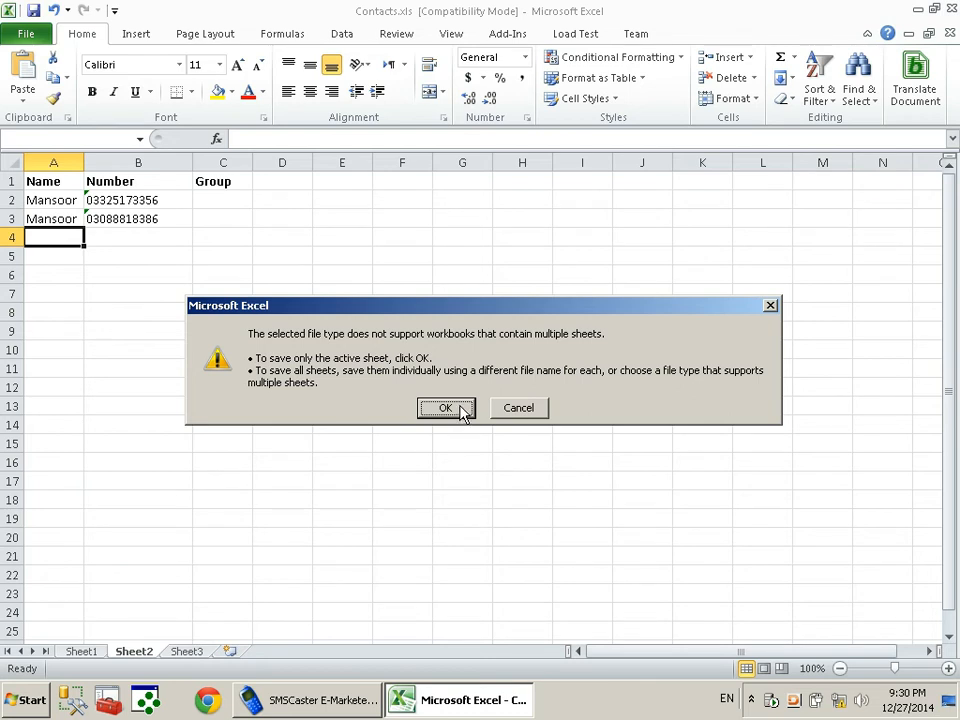
Save only the active sheet in tab-delimited format and close Excel without saving again
{"action": "left_click", "coordinate": [462, 410]}
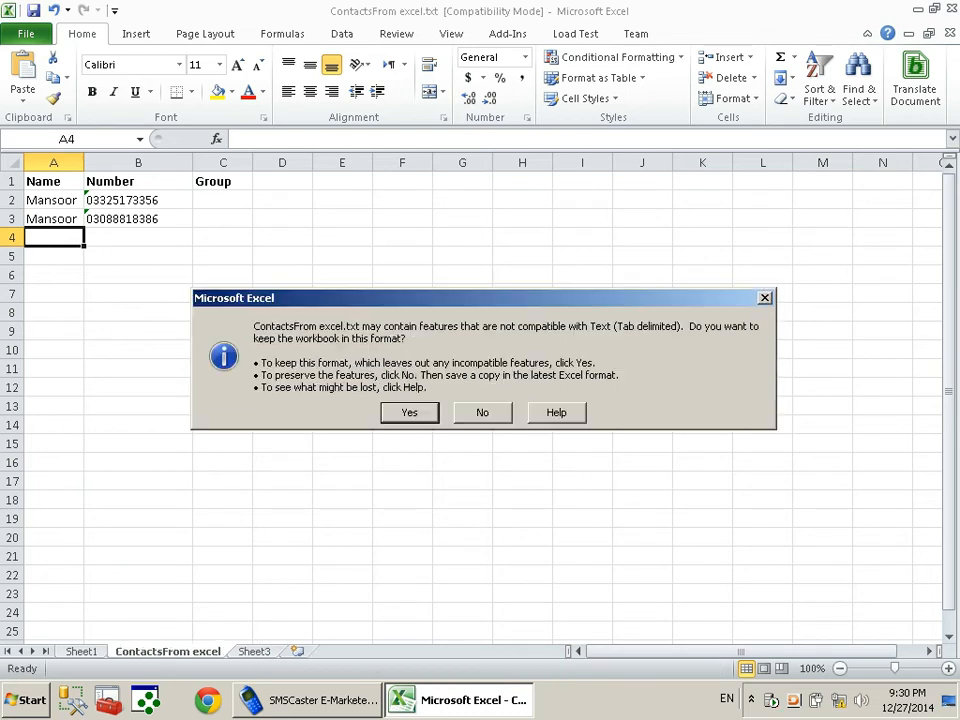
{"action": "left_click", "coordinate": [425, 415]}
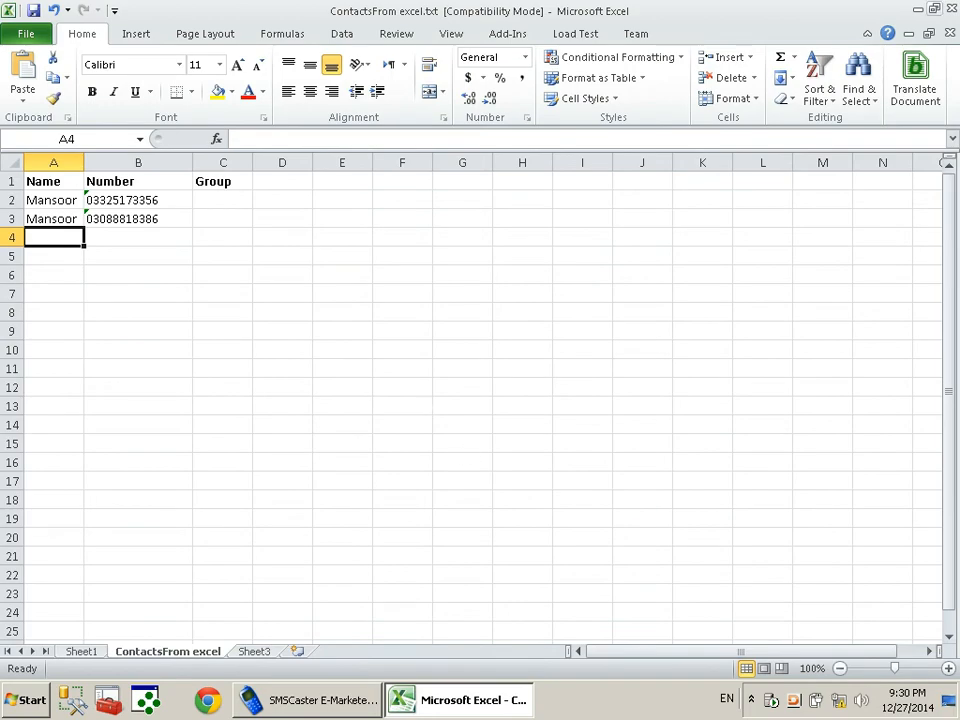
{"action": "left_click", "coordinate": [946, 10]}
{"action": "left_click", "coordinate": [478, 370]}
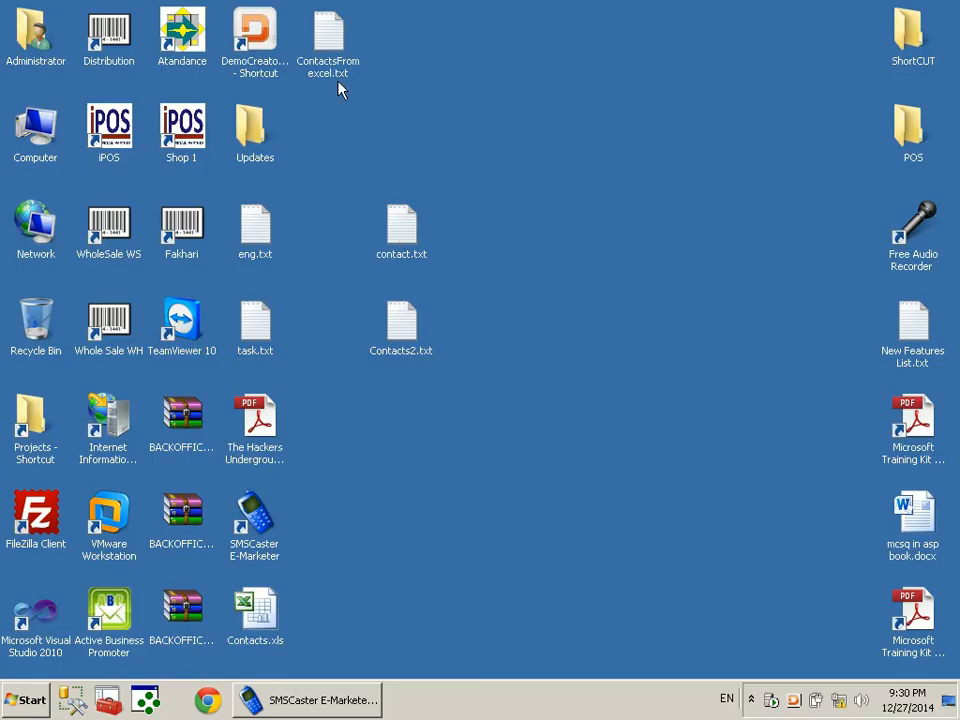
Review ContactsFrom excel.txt in Notepad, close it, and return to SMSCaster
{"action": "double_click", "coordinate": [328, 45]}
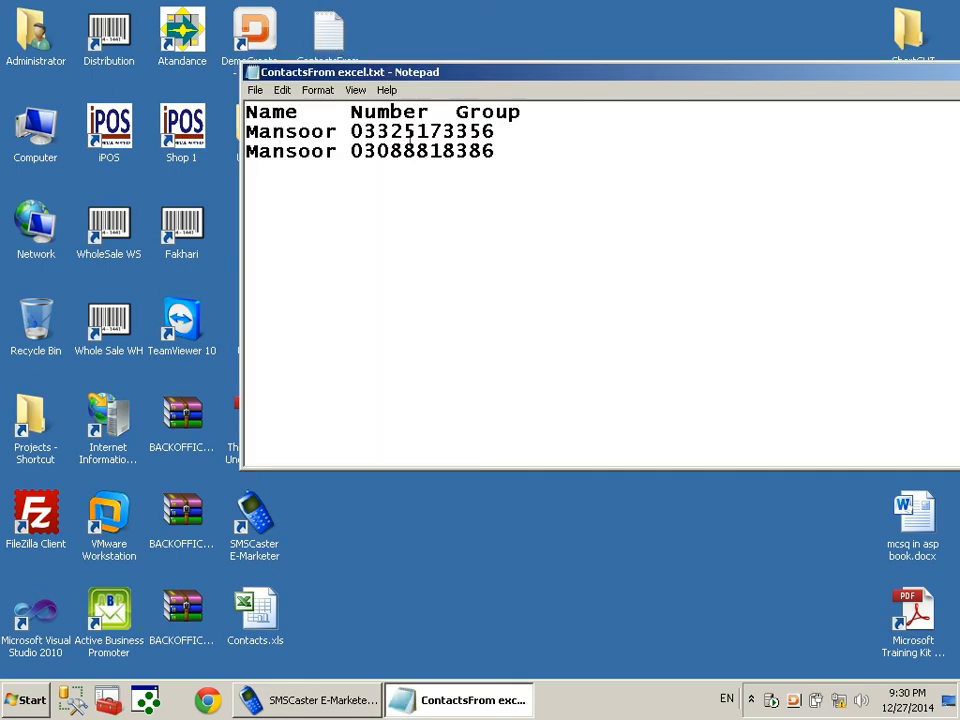
{"action": "left_click_drag", "start_coordinate": [340, 70], "coordinate": [203, 88]}
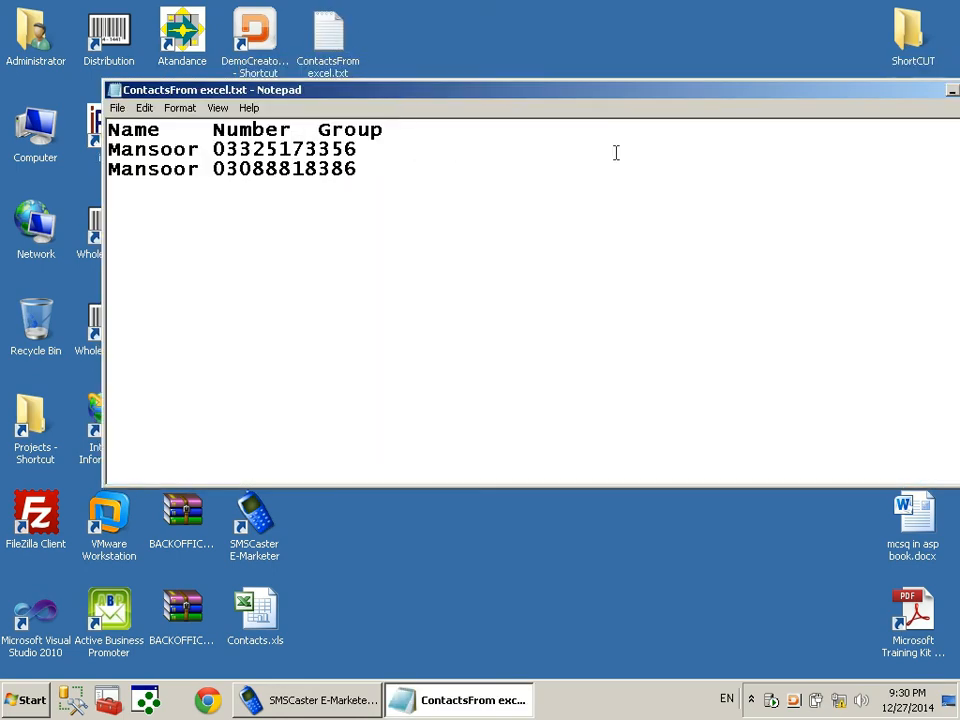
{"action": "right_click", "coordinate": [723, 93]}
{"action": "left_click", "coordinate": [735, 199]}
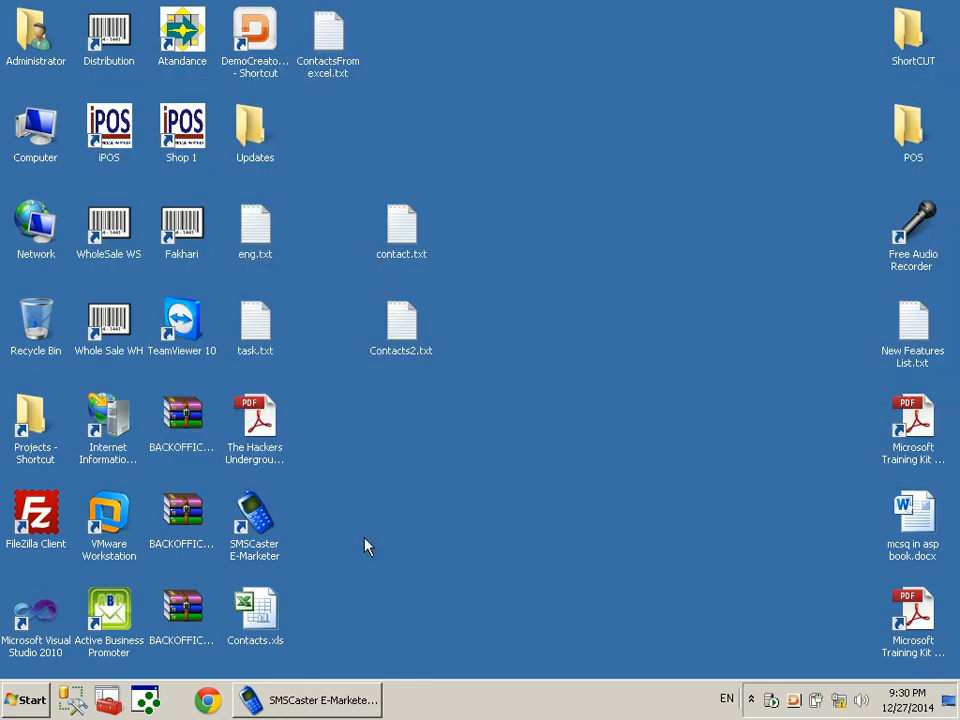
{"action": "left_click", "coordinate": [277, 714]}
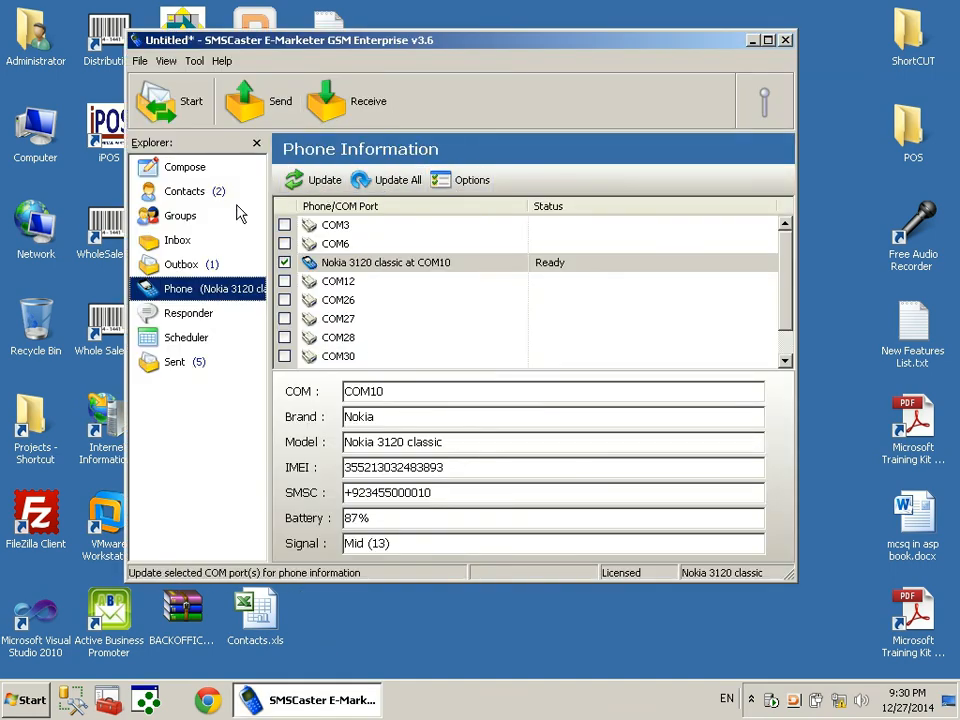
Start a contacts import from ContactsFrom excel.txt and advance to the field-arrangement step
{"action": "left_click", "coordinate": [196, 170]}
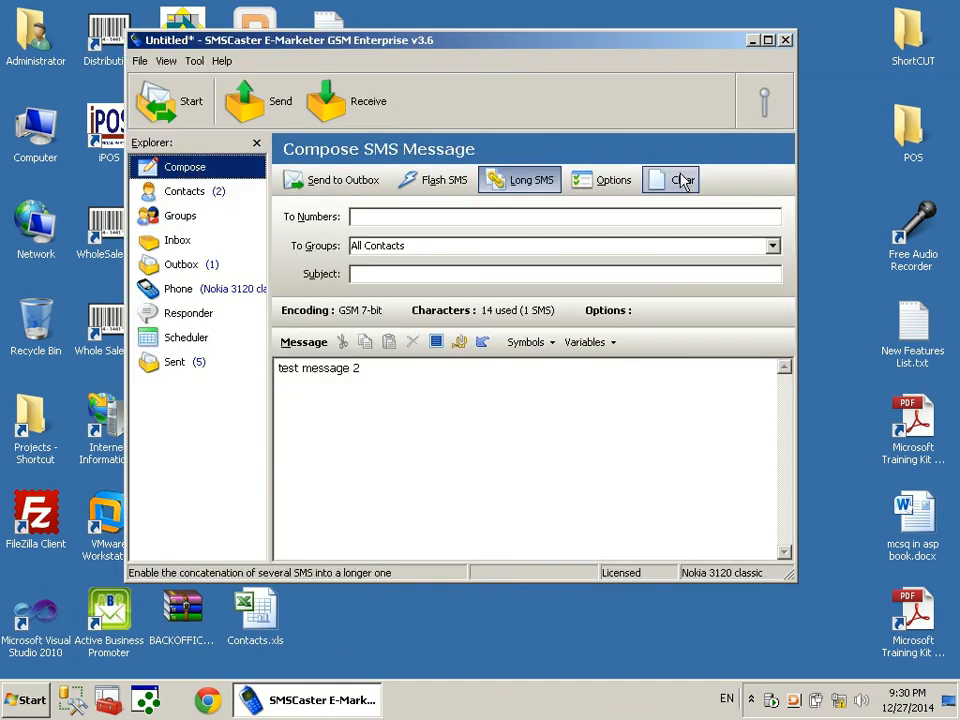
{"action": "left_click", "coordinate": [184, 191]}
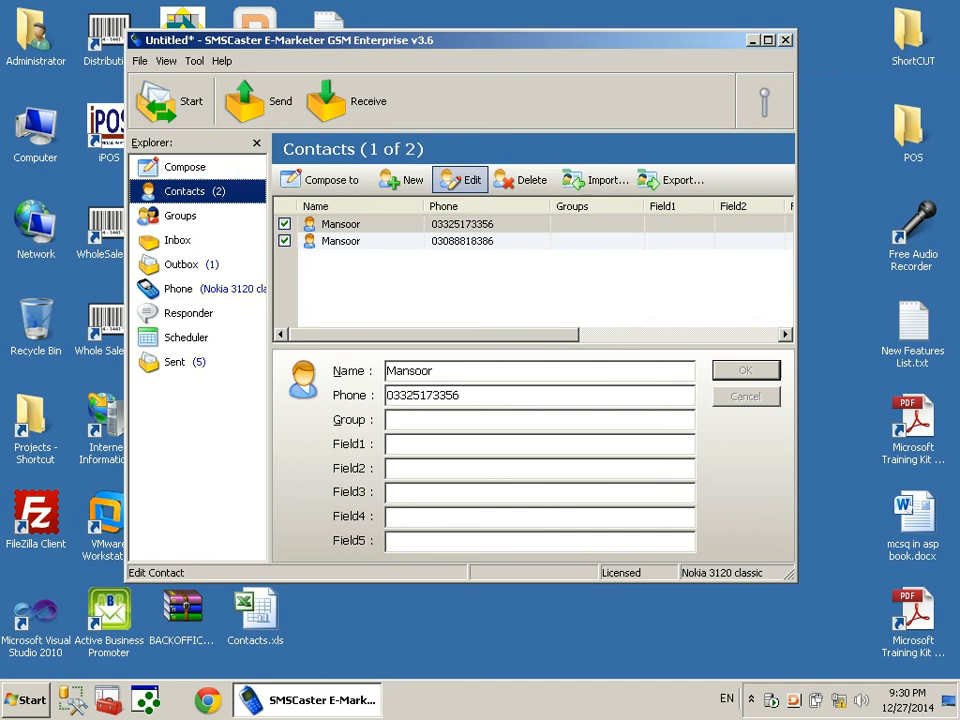
{"action": "left_click", "coordinate": [575, 183]}
{"action": "left_click", "coordinate": [620, 230]}
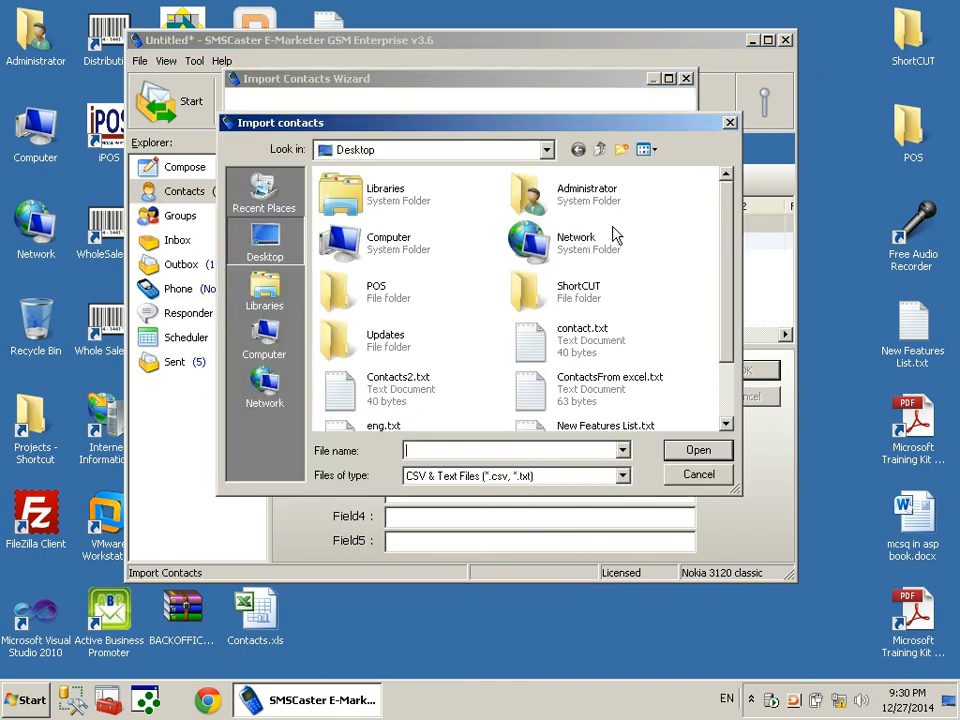
{"action": "double_click", "coordinate": [590, 385]}
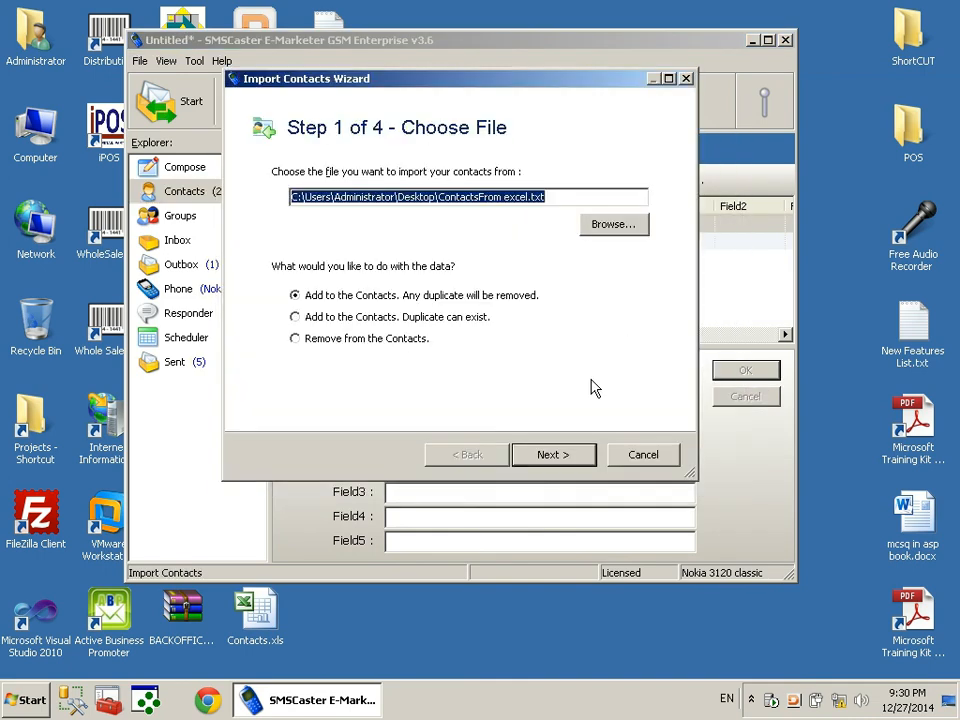
{"action": "left_click", "coordinate": [562, 455]}
{"action": "left_click", "coordinate": [558, 455]}
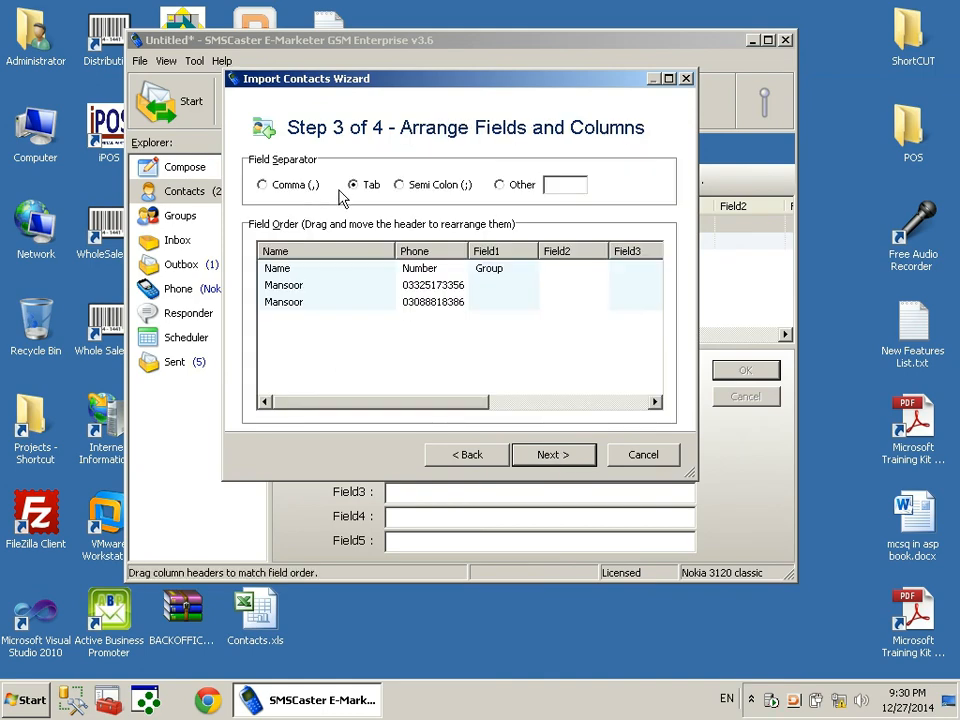
Spot the Name/Number/Group header row listed as a contact, cancel the import and close SMSCaster
{"action": "left_click", "coordinate": [292, 270]}
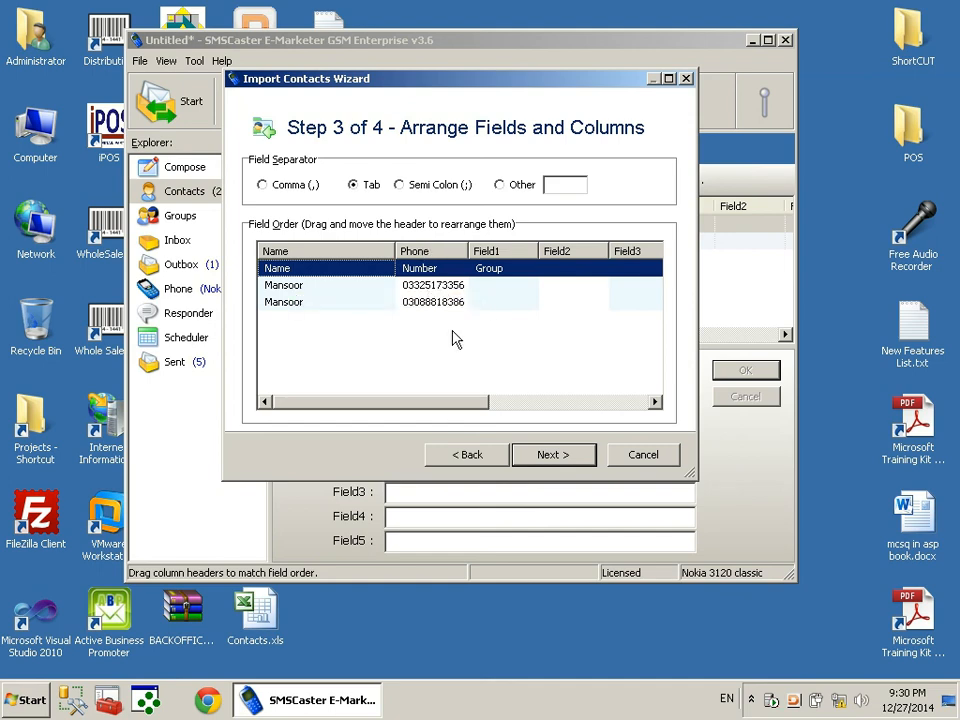
{"action": "left_click", "coordinate": [655, 458]}
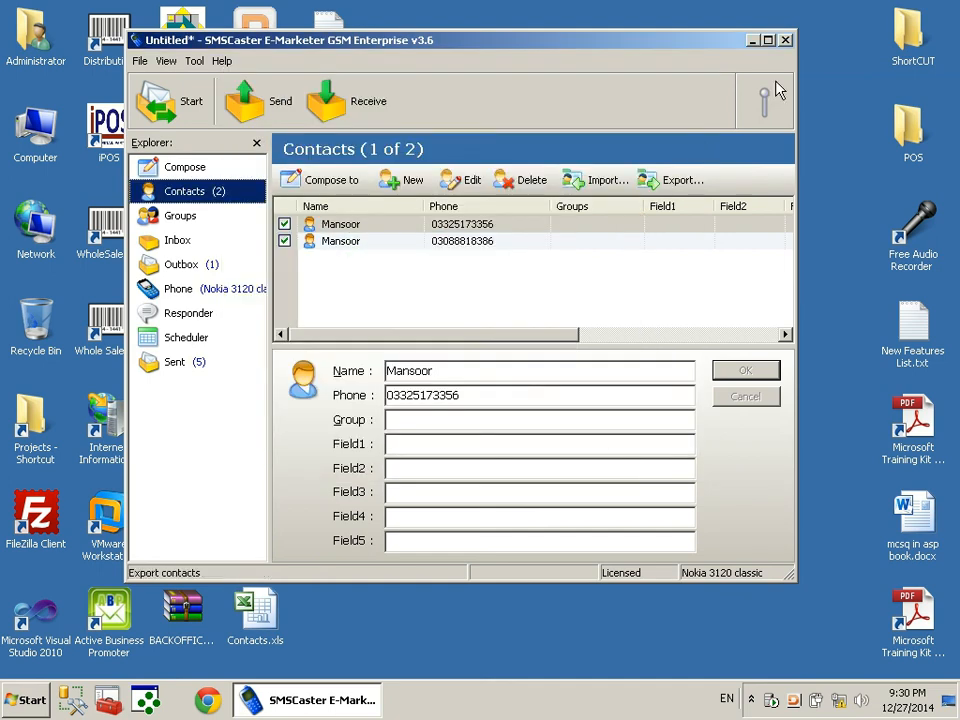
{"action": "left_click", "coordinate": [787, 41]}
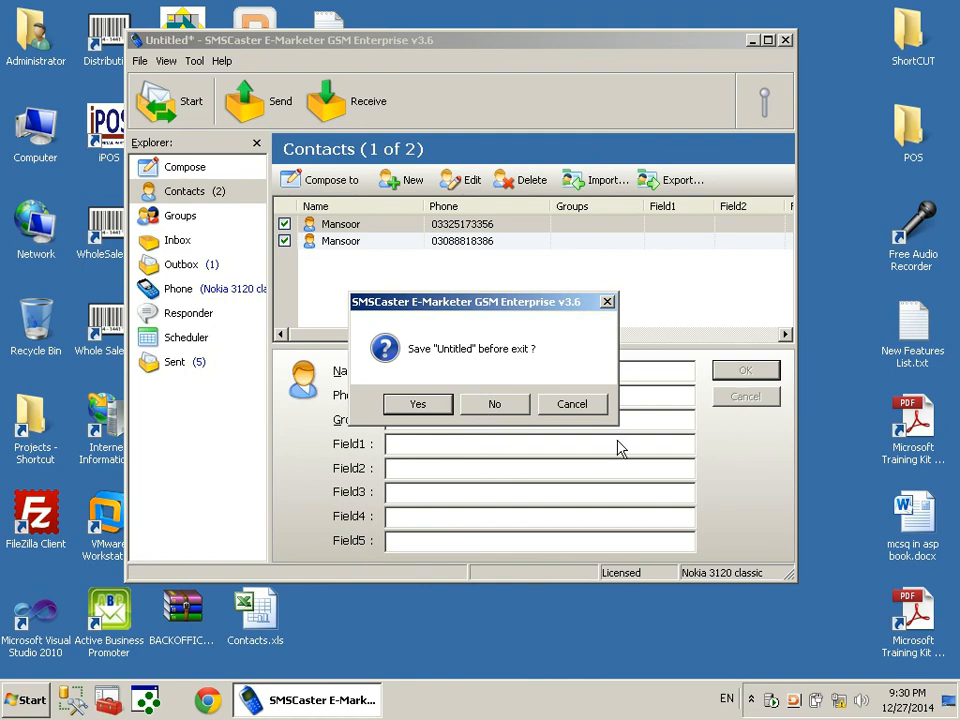
Dismiss the exit prompt and open ContactsFrom excel.txt in Notepad
{"action": "key", "text": "Escape"}
{"action": "key", "text": "super+d"}
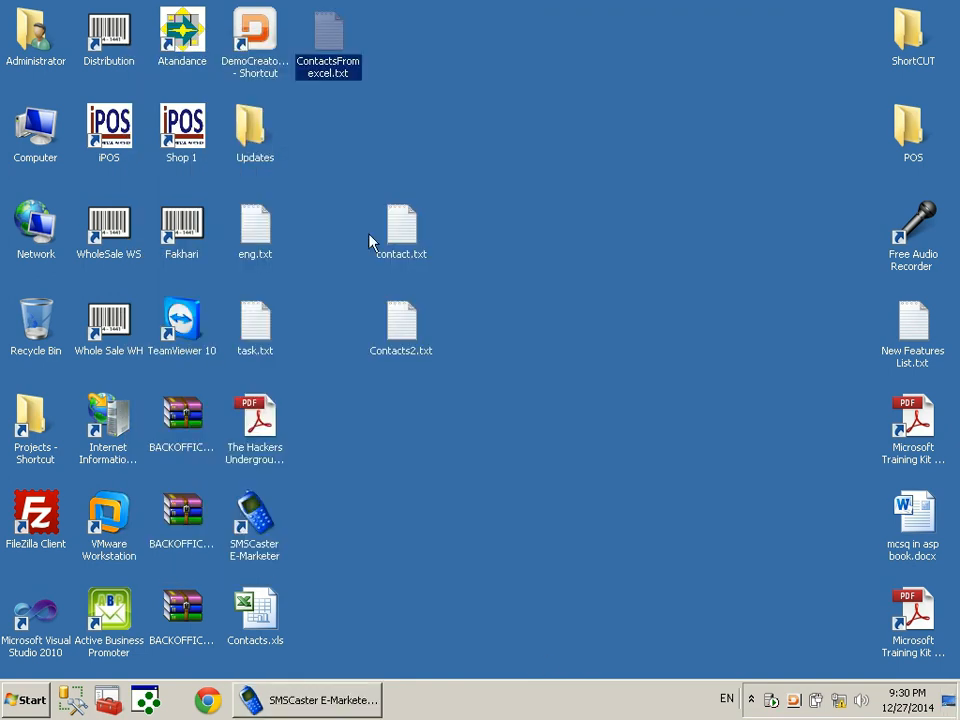
{"action": "double_click", "coordinate": [336, 38]}
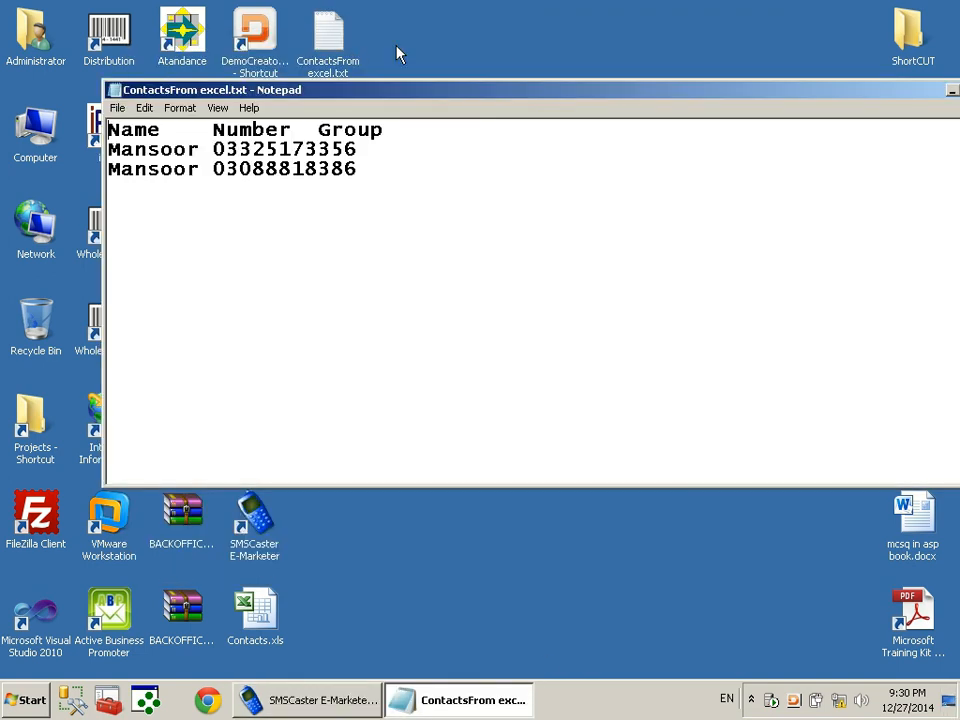
Delete the Name Number Group header line and save the file on closing Notepad
{"action": "double_click", "coordinate": [378, 131]}
{"action": "double_click", "coordinate": [144, 148]}
{"action": "left_click", "coordinate": [144, 146]}
{"action": "left_click_drag", "start_coordinate": [106, 146], "coordinate": [104, 133]}
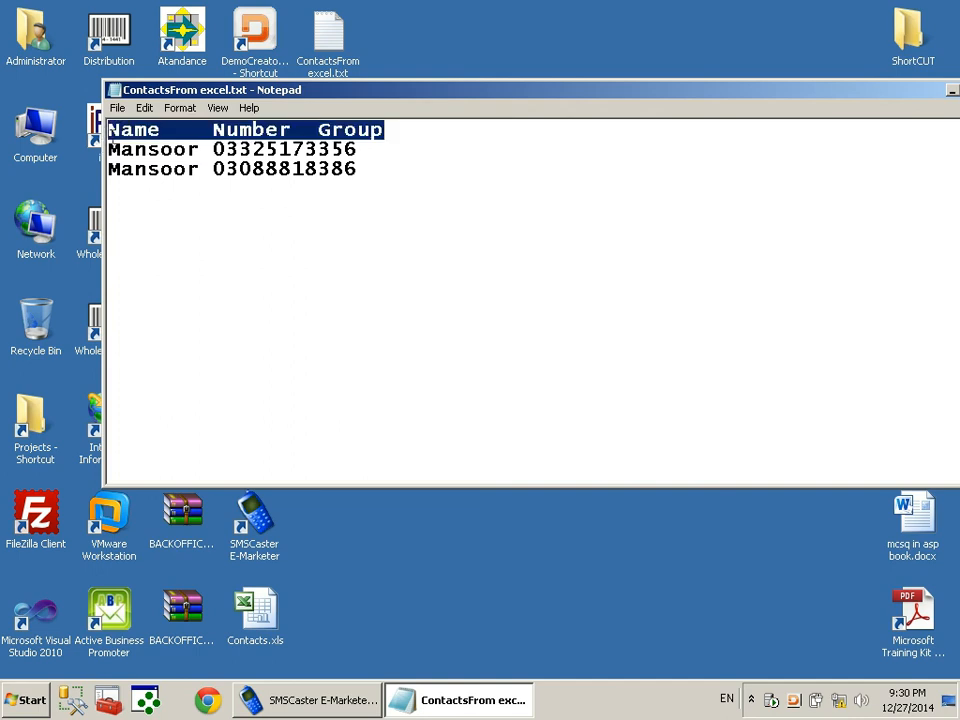
{"action": "key", "text": "Delete"}
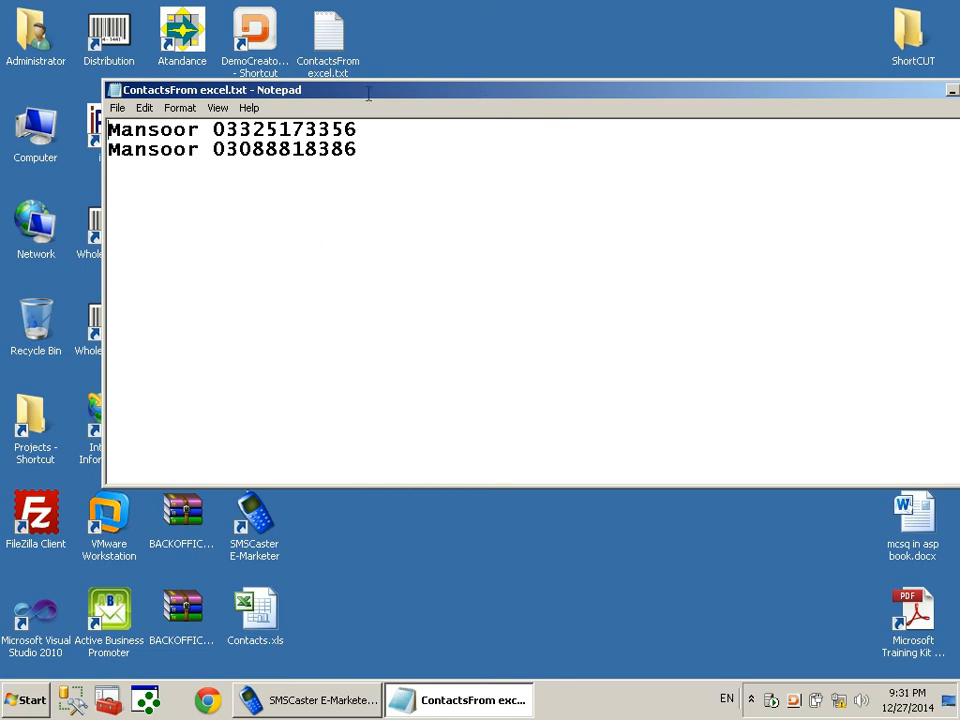
{"action": "right_click", "coordinate": [412, 91]}
{"action": "left_click", "coordinate": [453, 197]}
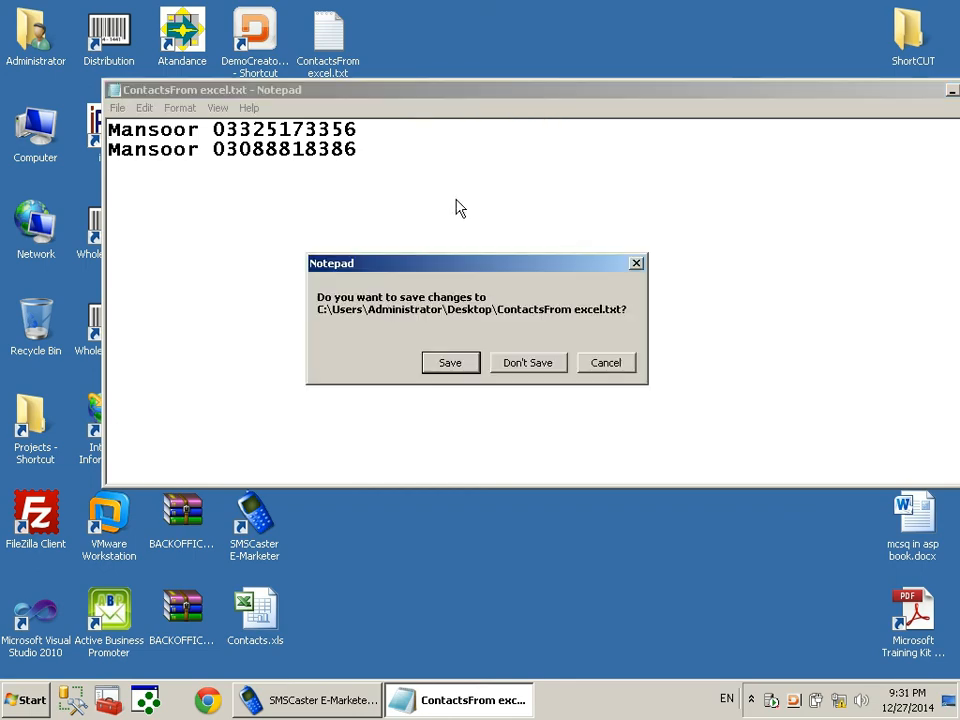
{"action": "left_click", "coordinate": [466, 368]}
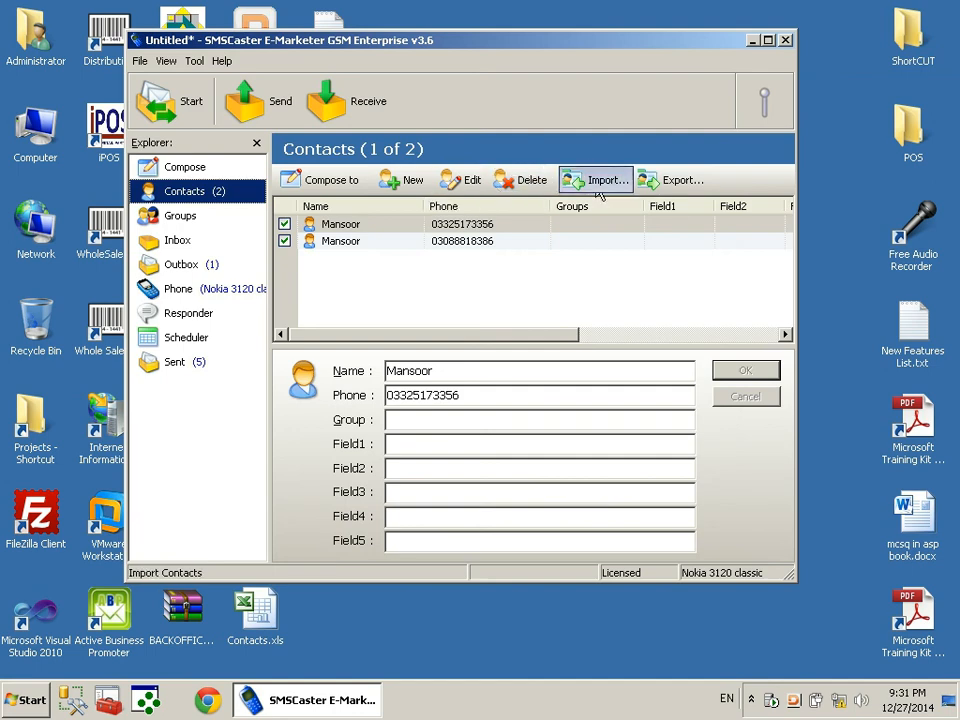
Re-run the import wizard to confirm only the two contact rows appear, then close it and SMSCaster
{"action": "left_click", "coordinate": [600, 178]}
{"action": "left_click", "coordinate": [572, 463]}
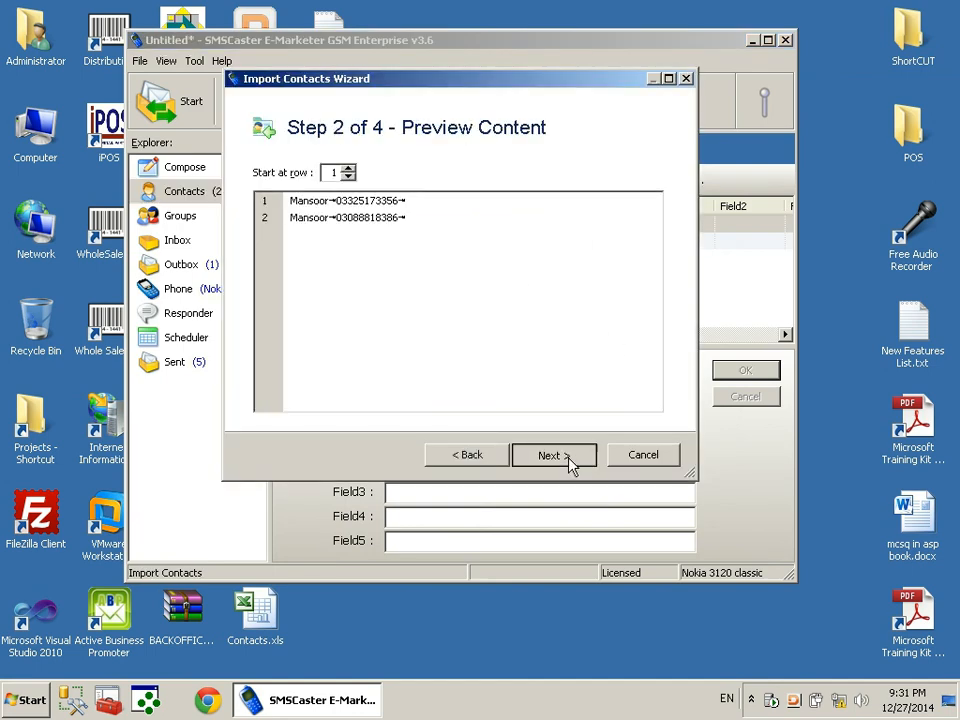
{"action": "left_click", "coordinate": [570, 463]}
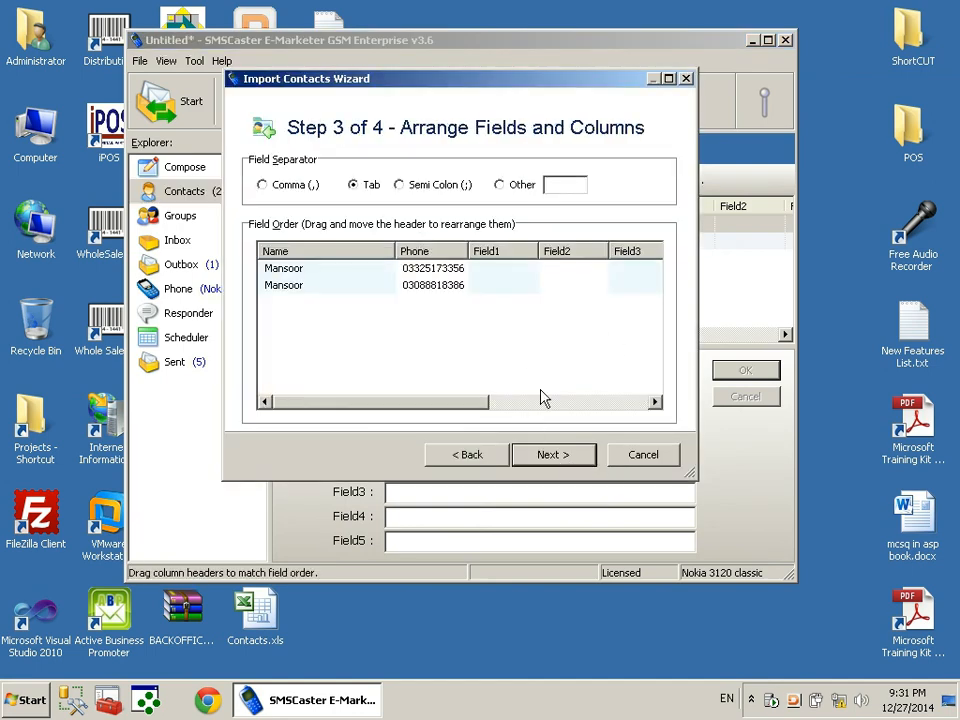
{"action": "left_click", "coordinate": [632, 461]}
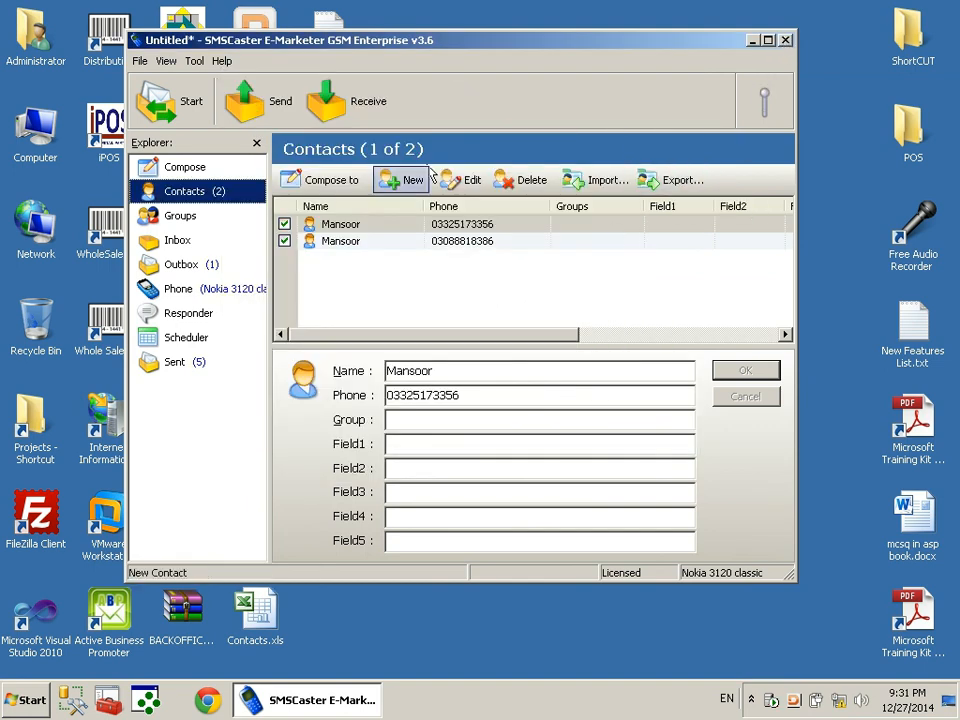
{"action": "left_click", "coordinate": [785, 40]}
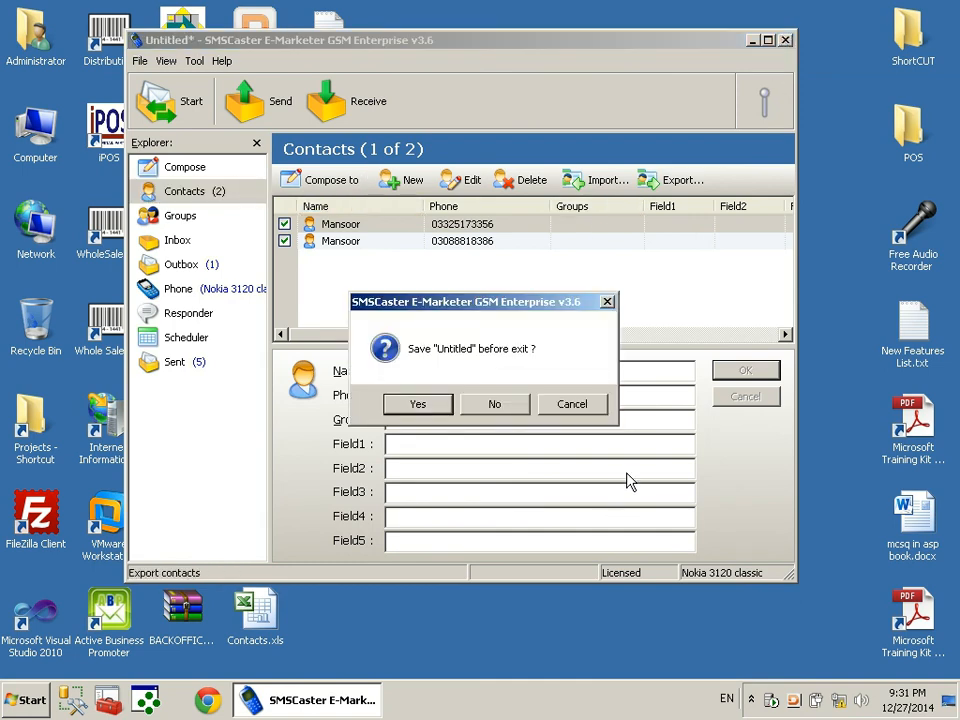